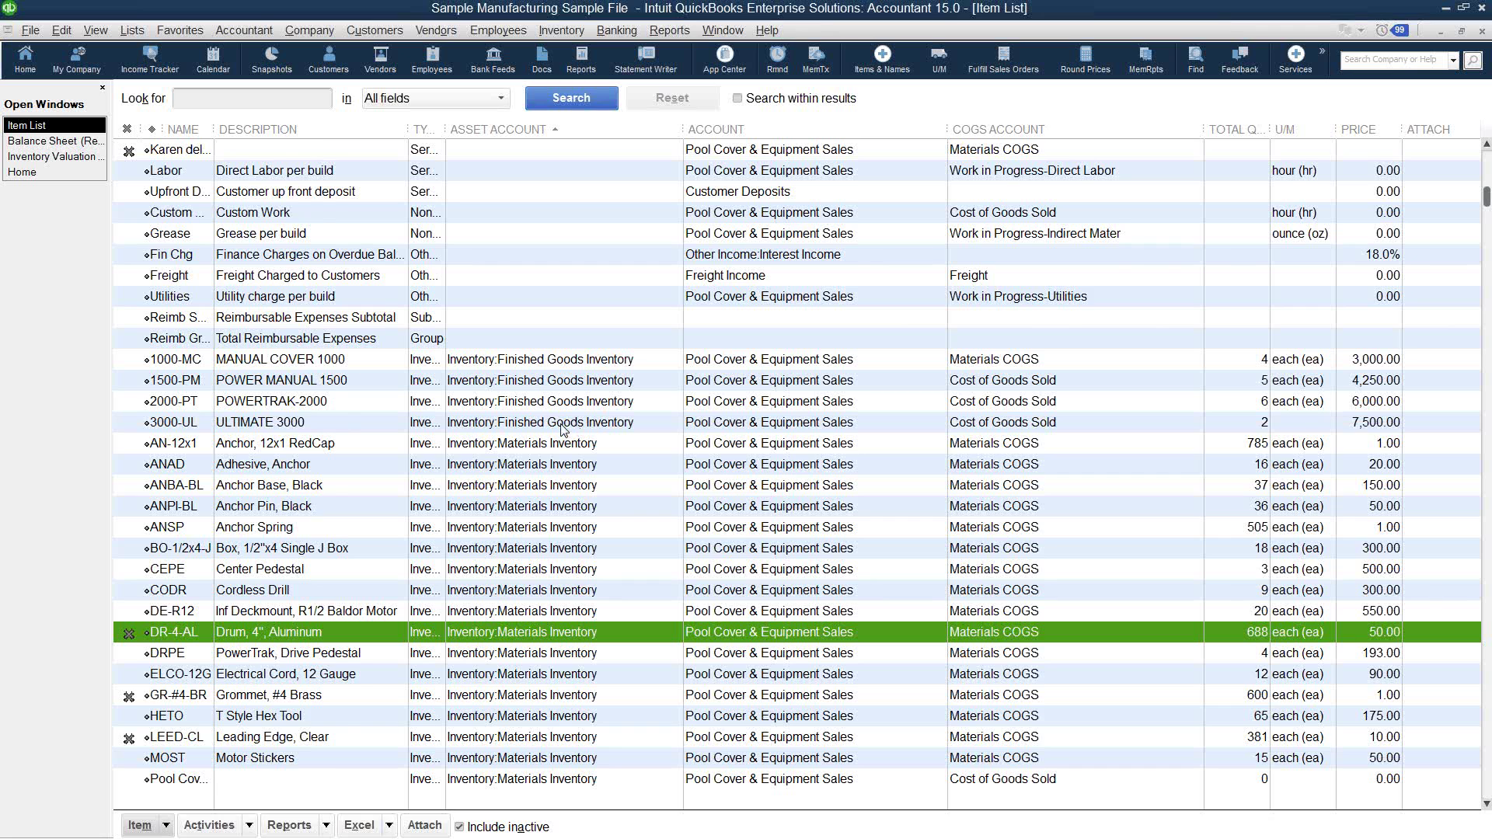
# Step: Widen the Type column of the item list and open the window for adding or editing multiple items
pyautogui.scroll(1, 564, 429)
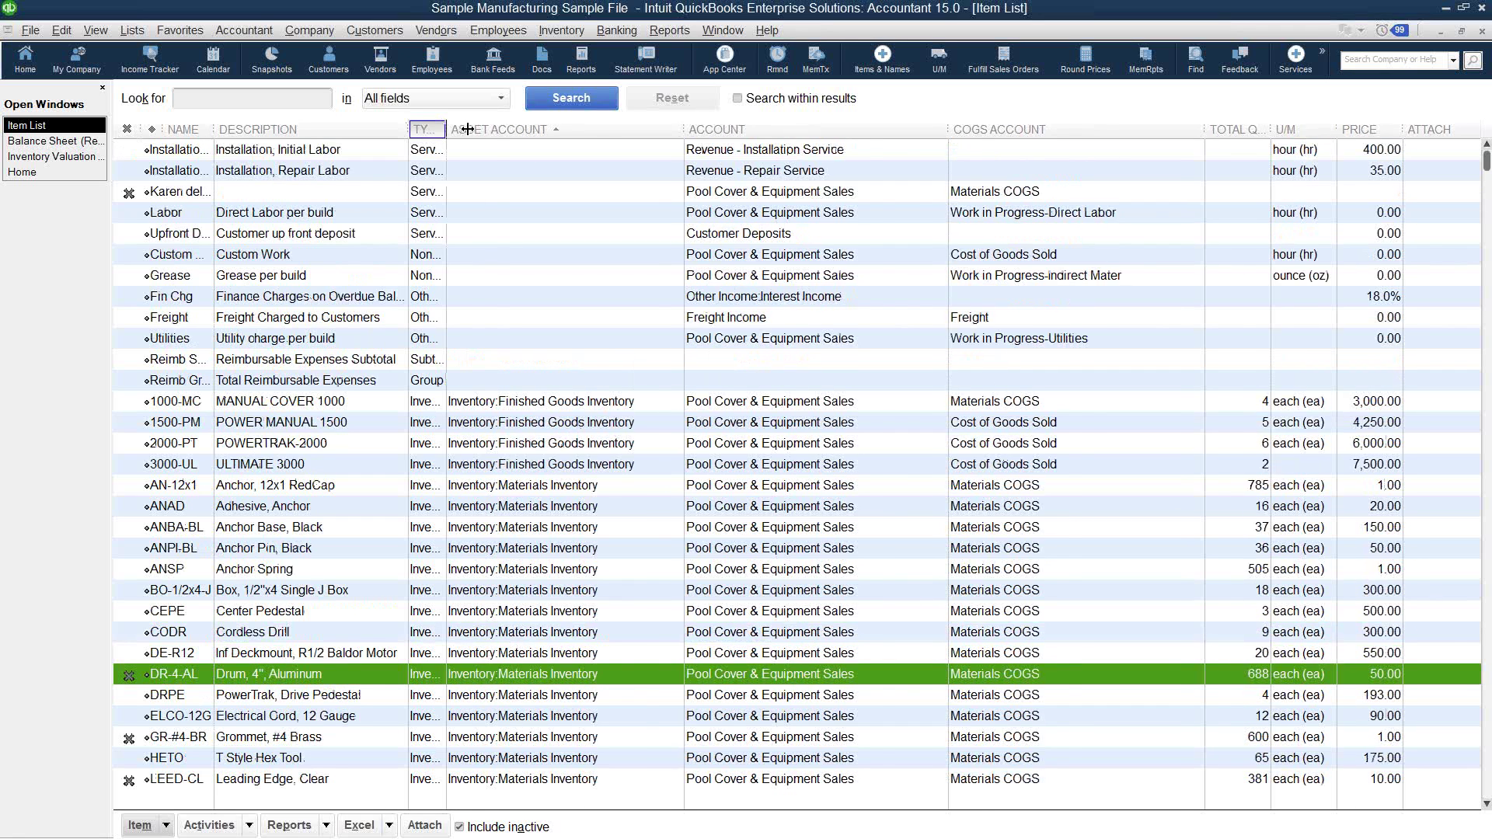
pyautogui.moveTo(446, 129); pyautogui.dragTo(516, 129)
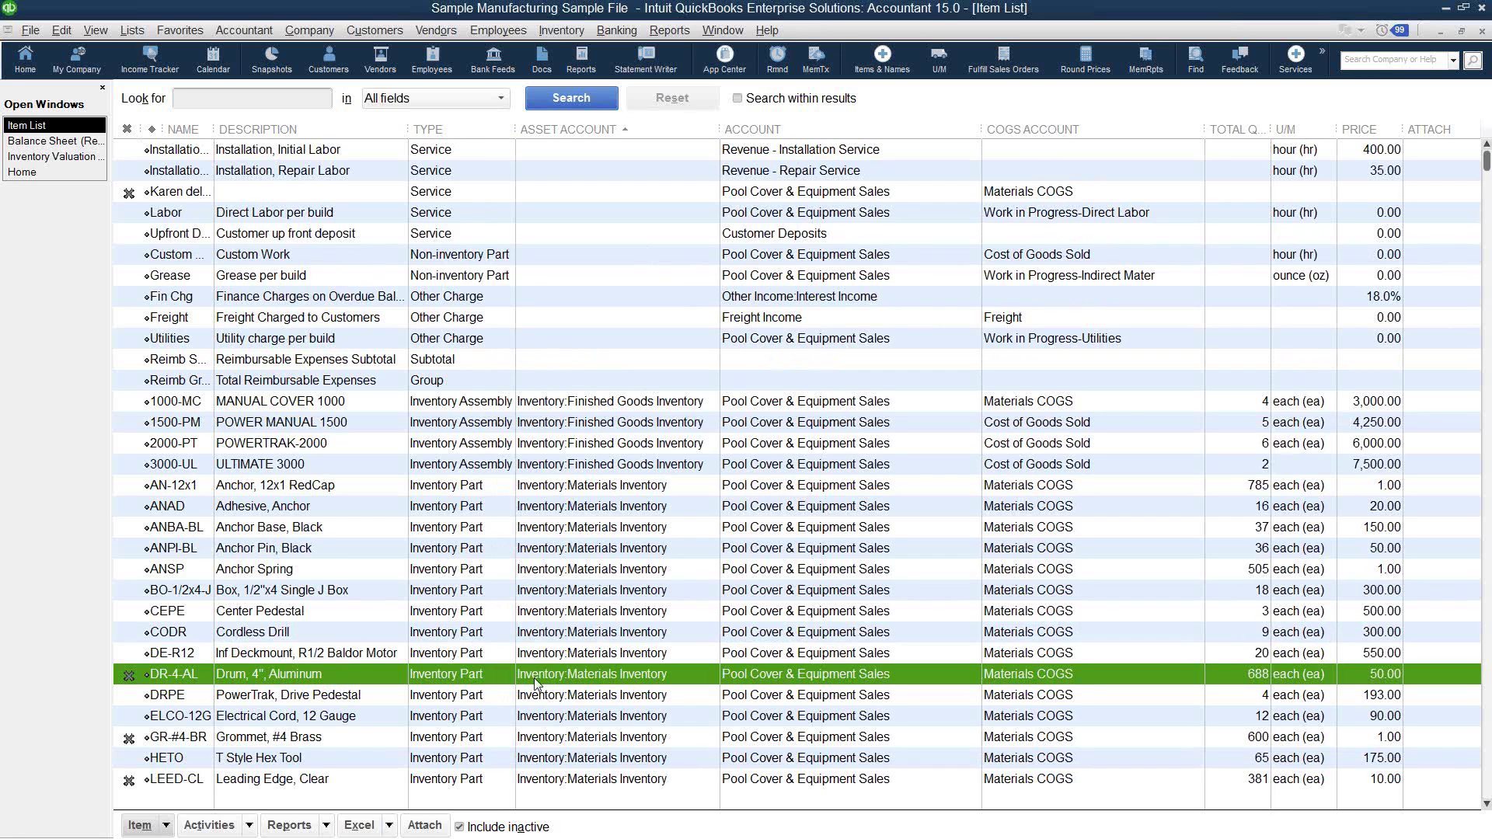
pyautogui.click(167, 827)
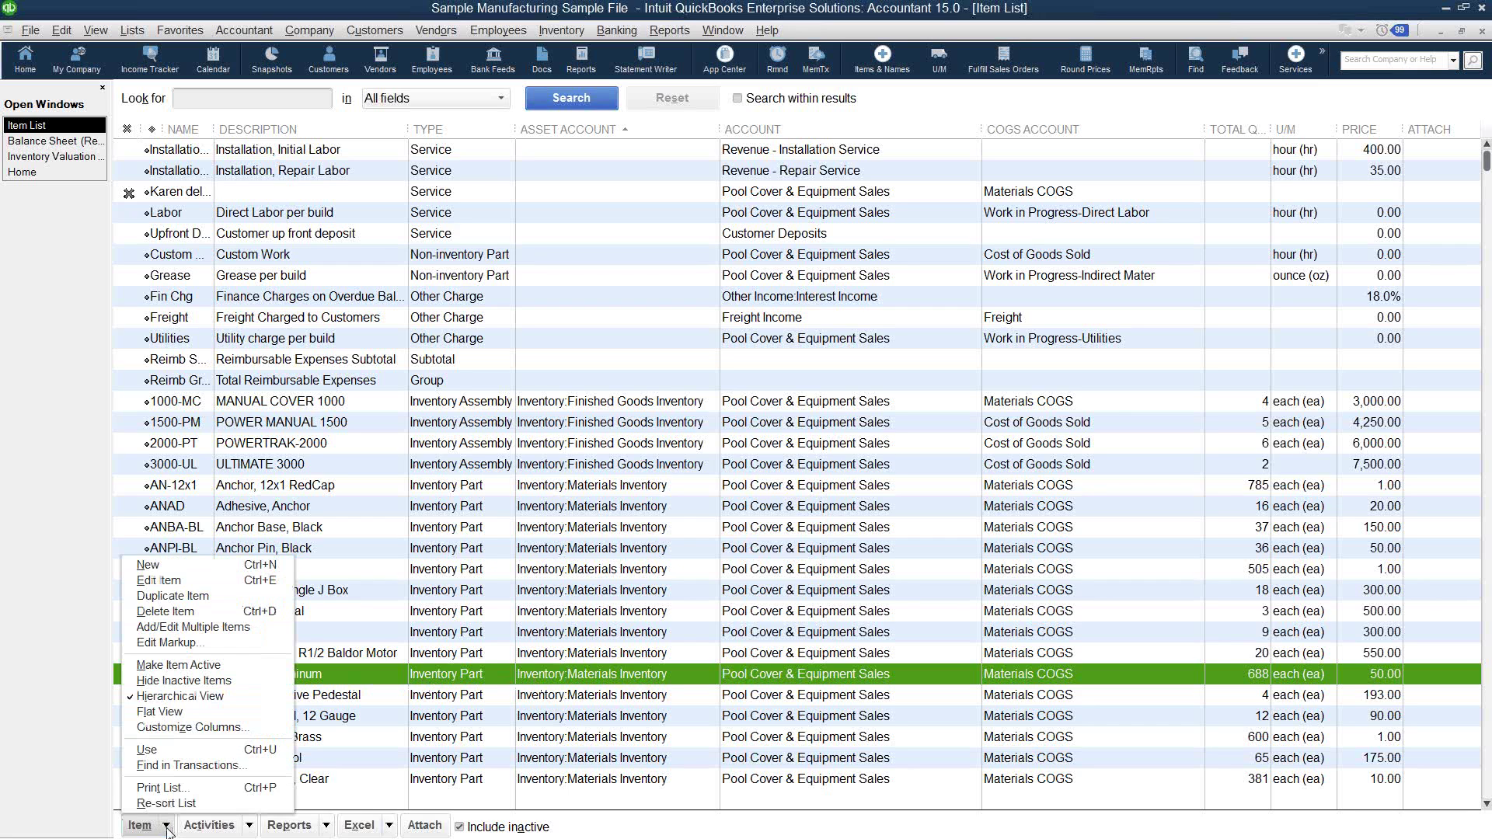
pyautogui.click(212, 629)
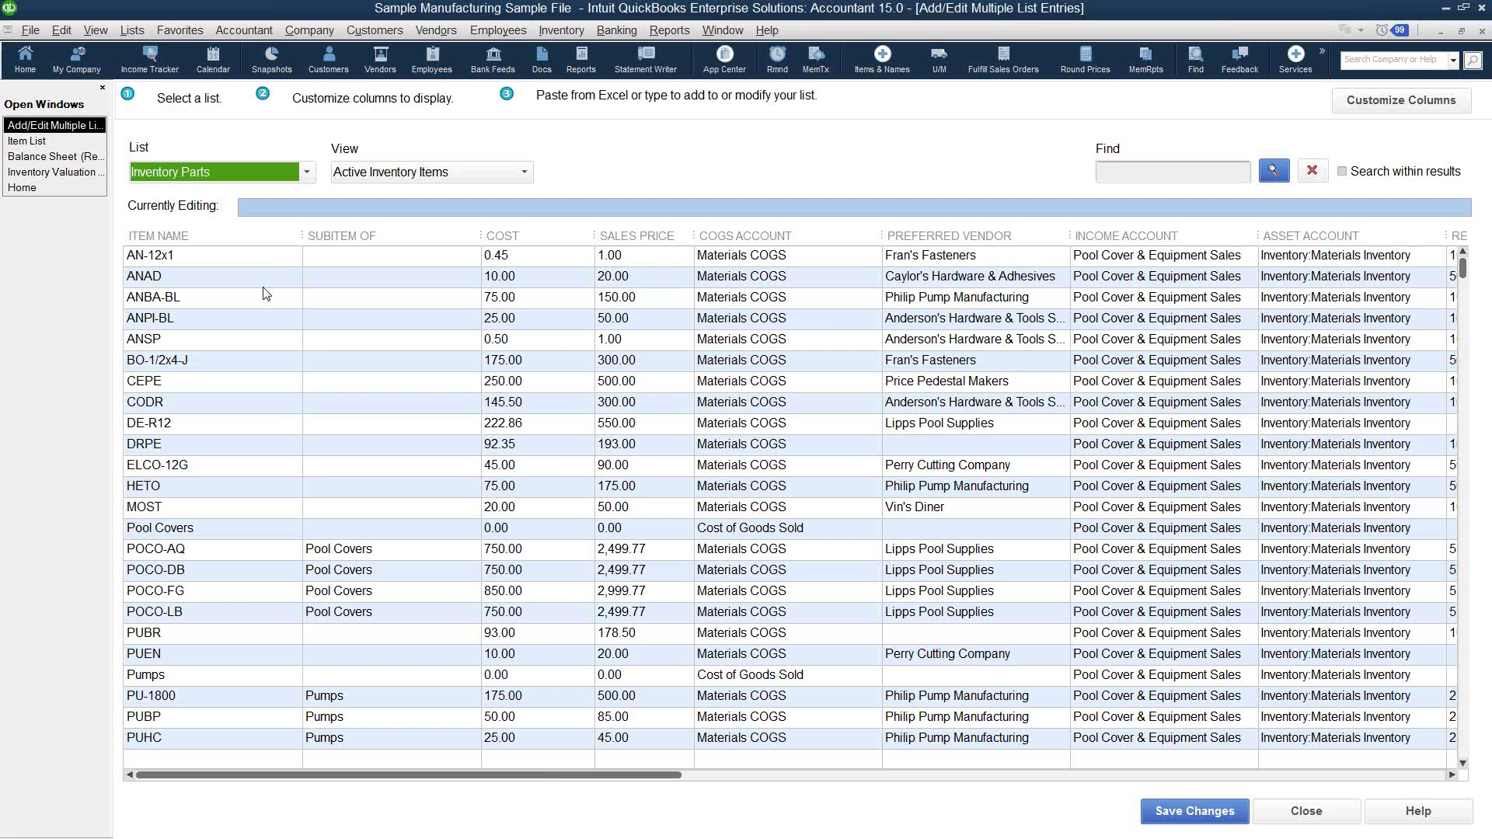
# Step: Customize the Inventory Parts columns so that Asset Account comes directly after Subitem of
pyautogui.click(1369, 109)
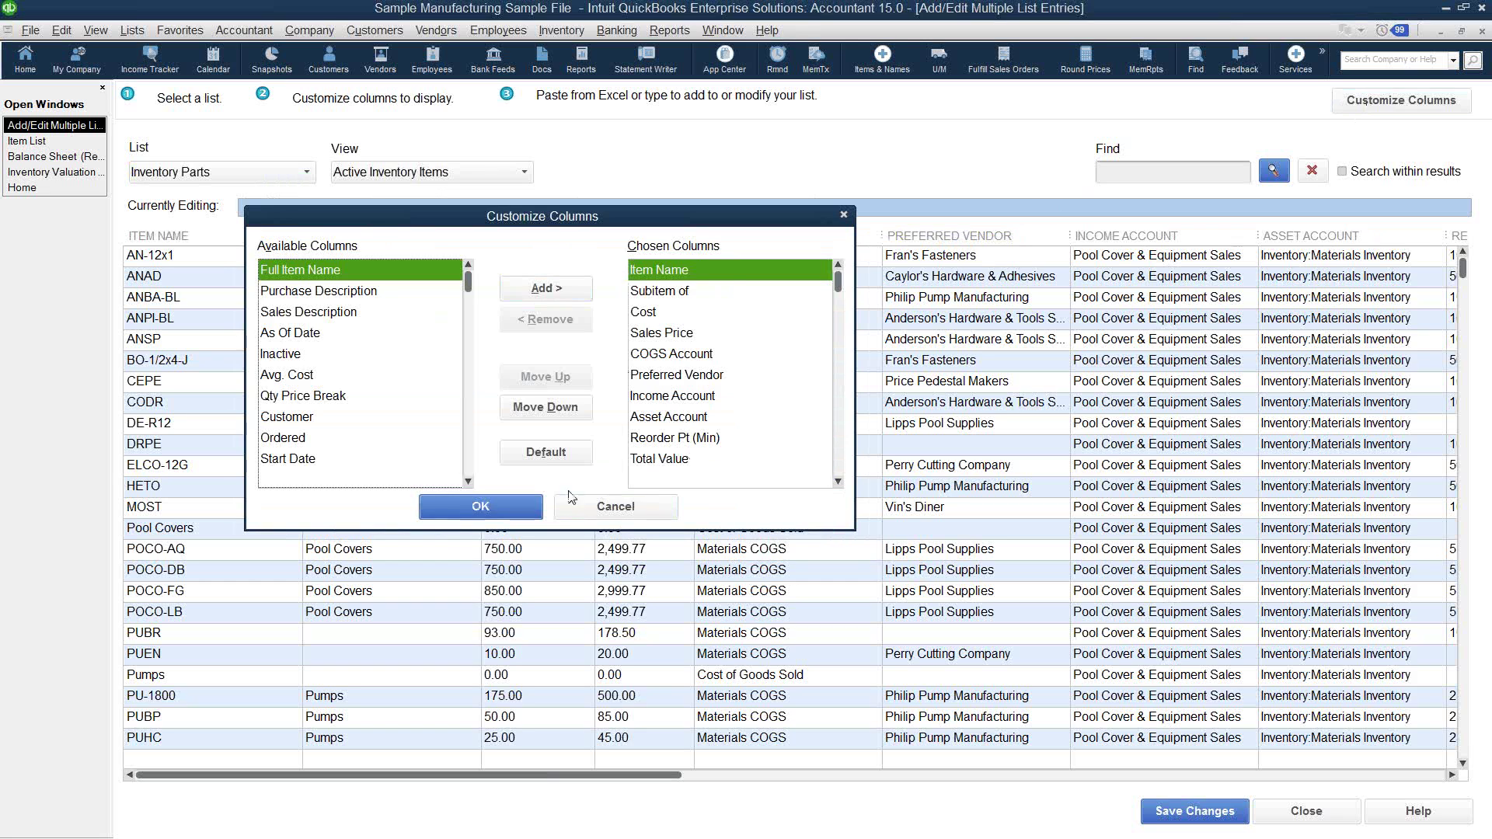
pyautogui.click(694, 398)
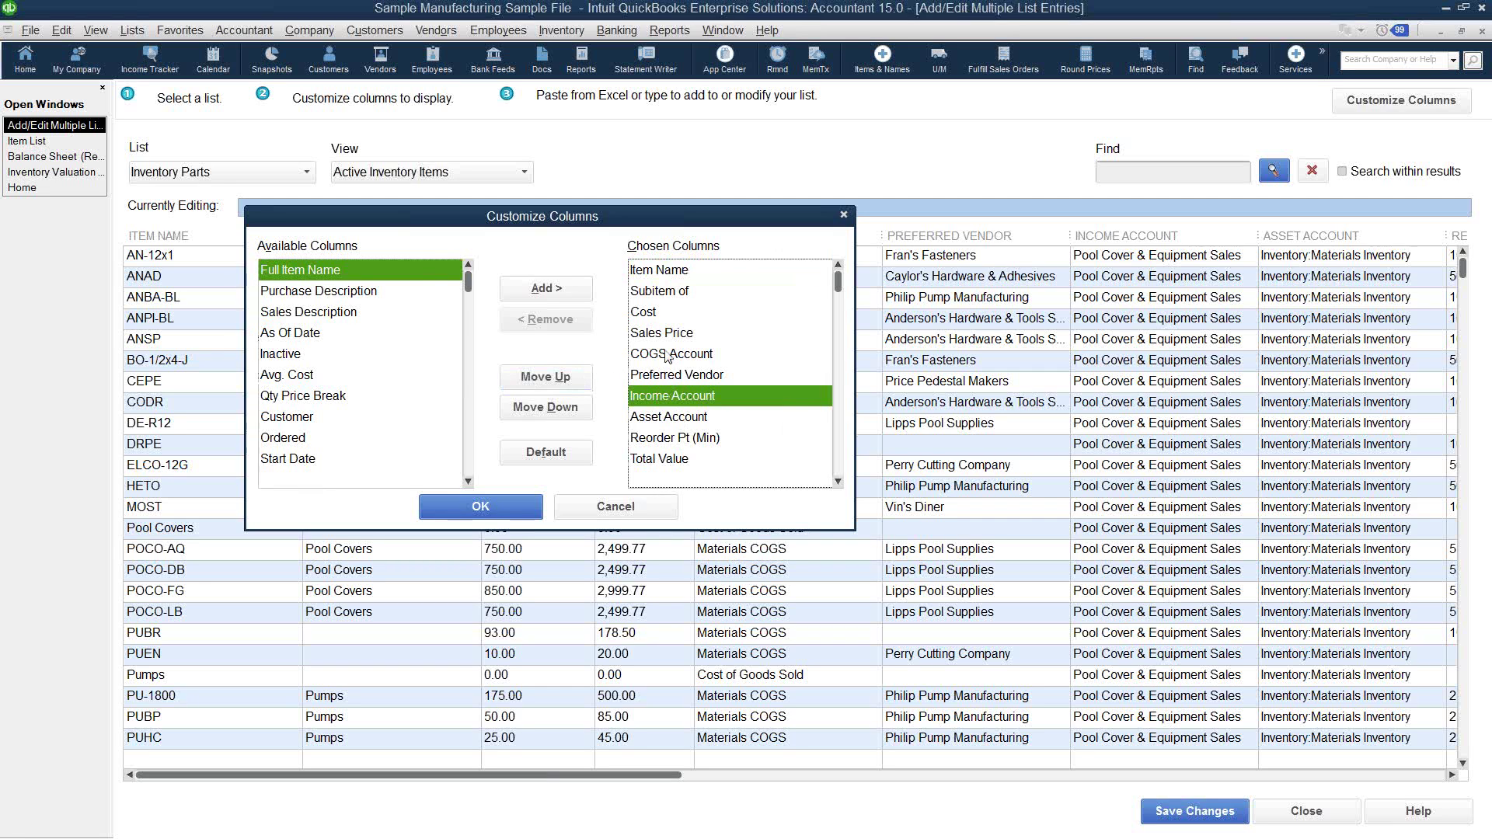
pyautogui.click(665, 416)
pyautogui.click(560, 378)
pyautogui.click(560, 378)
pyautogui.click(561, 378)
pyautogui.click(560, 377)
pyautogui.click(560, 378)
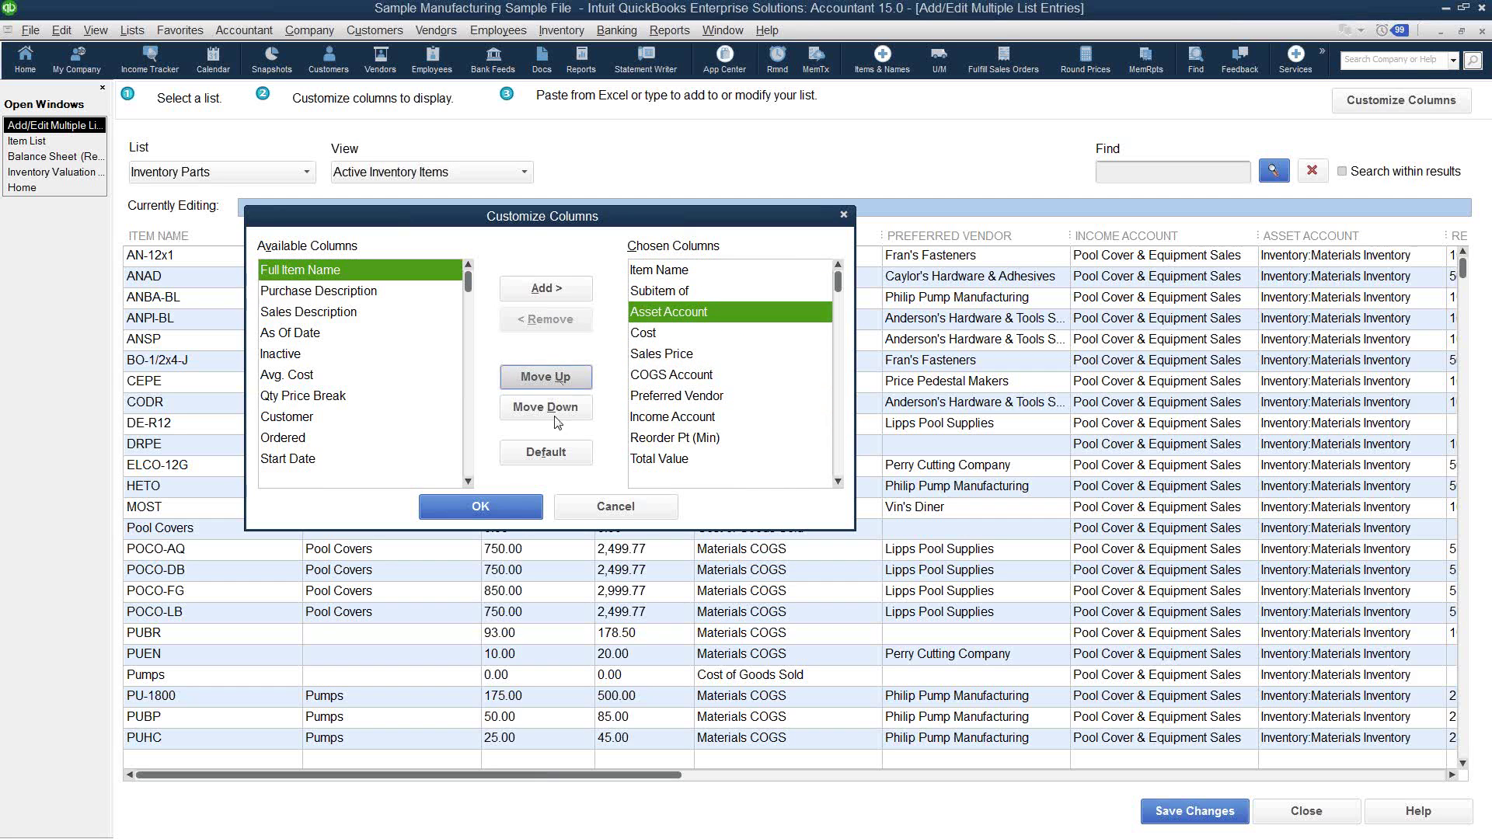
pyautogui.click(507, 509)
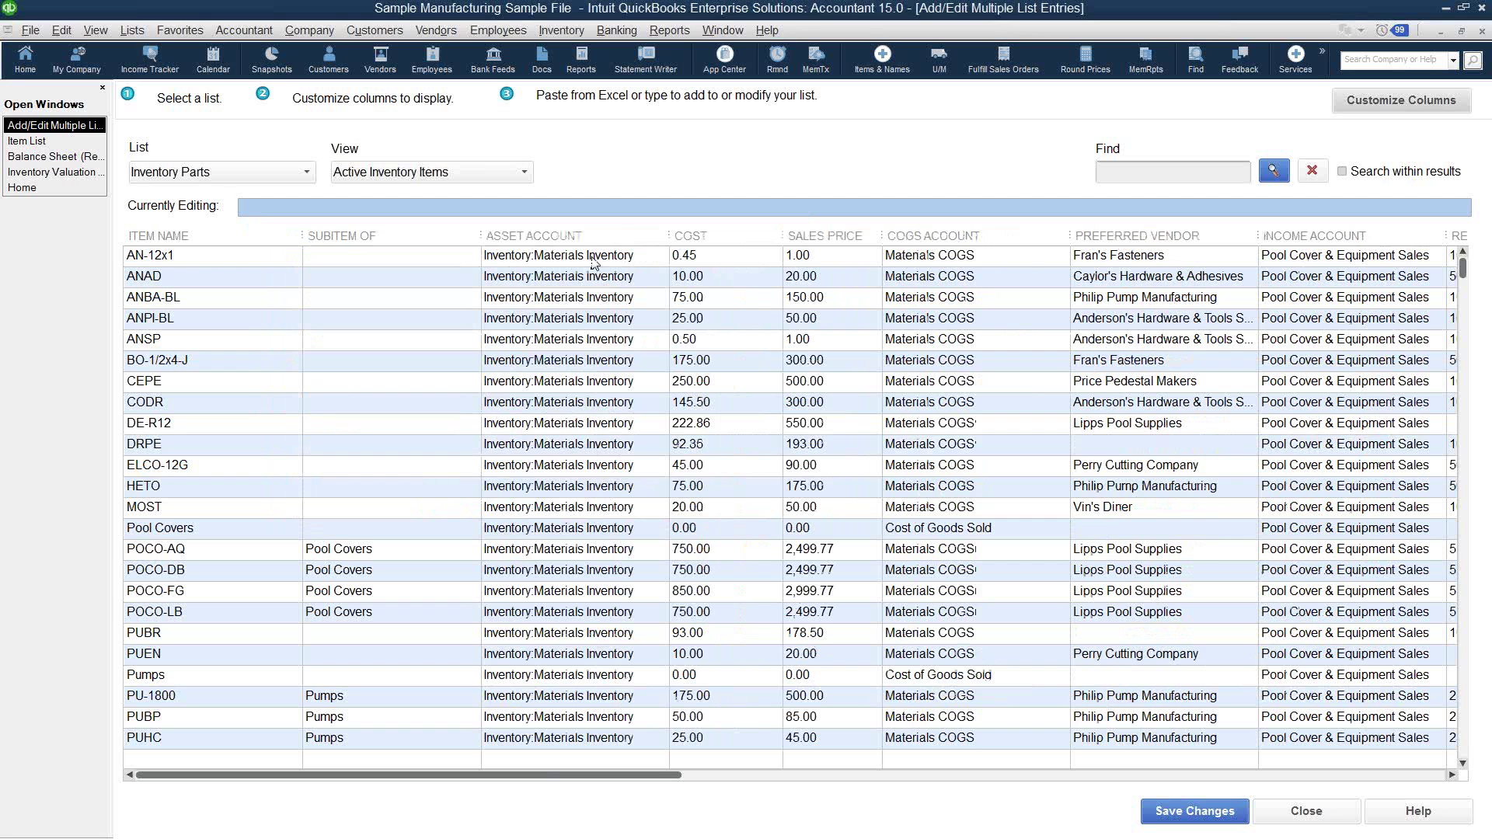
# Step: Review the asset accounts of the inventory parts and the Copy Down option for AN-12x1's account, closing the list without saving
pyautogui.moveTo(1461, 261); pyautogui.dragTo(1462, 299)
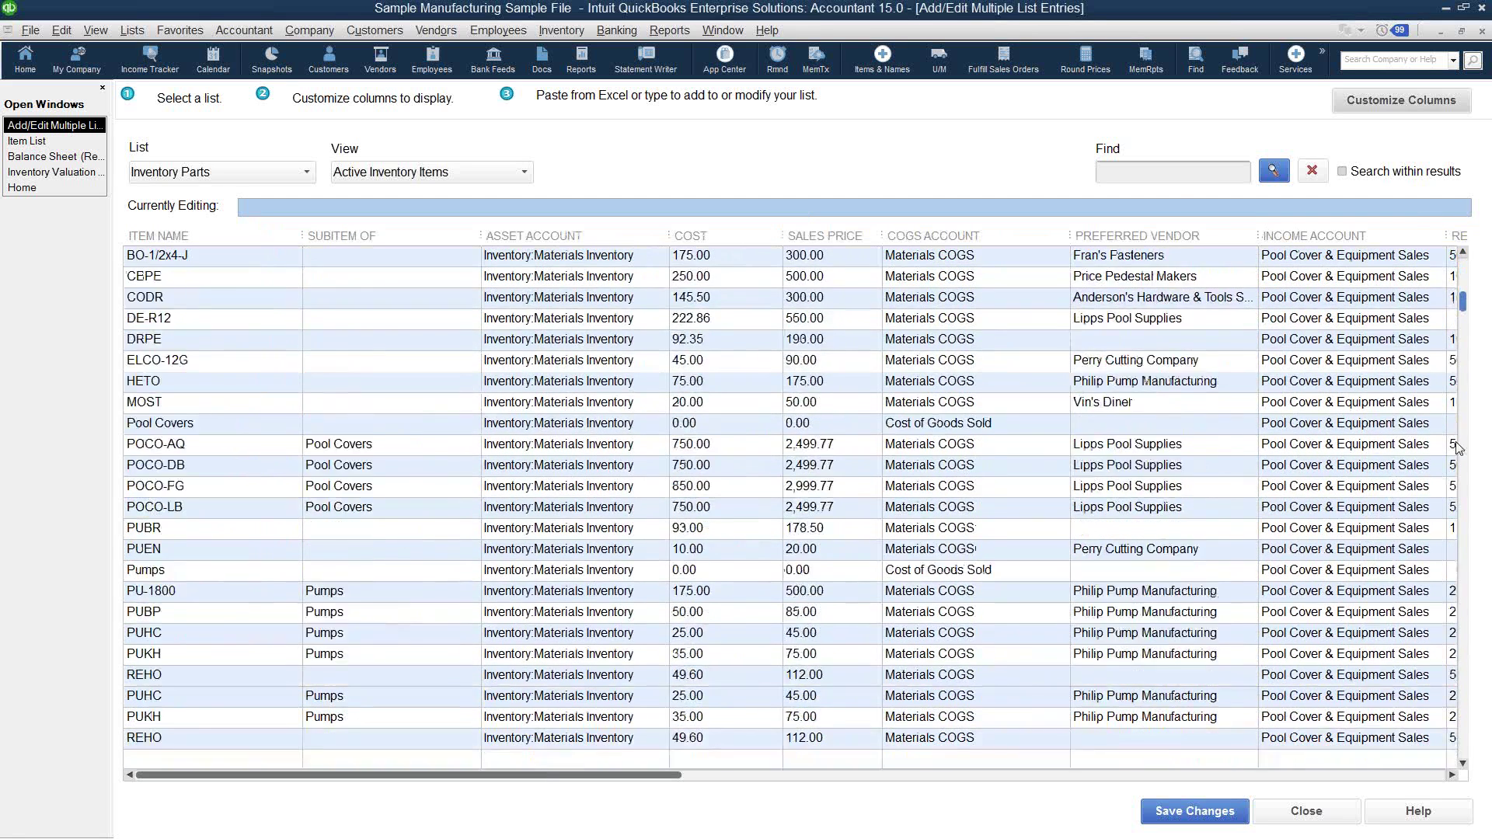
pyautogui.moveTo(1458, 449); pyautogui.dragTo(1477, 250)
pyautogui.click(631, 256)
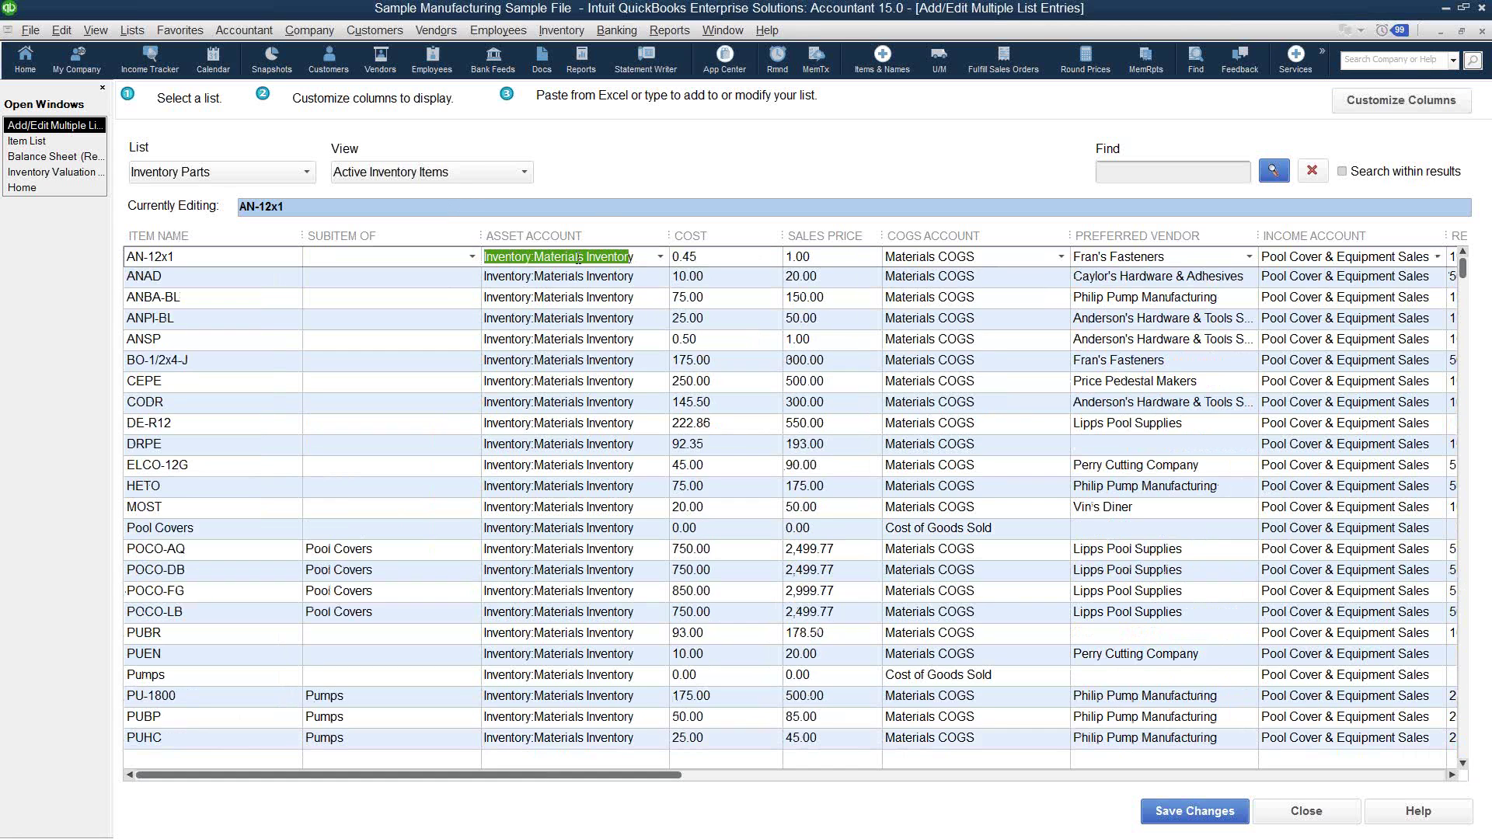
pyautogui.click(546, 255)
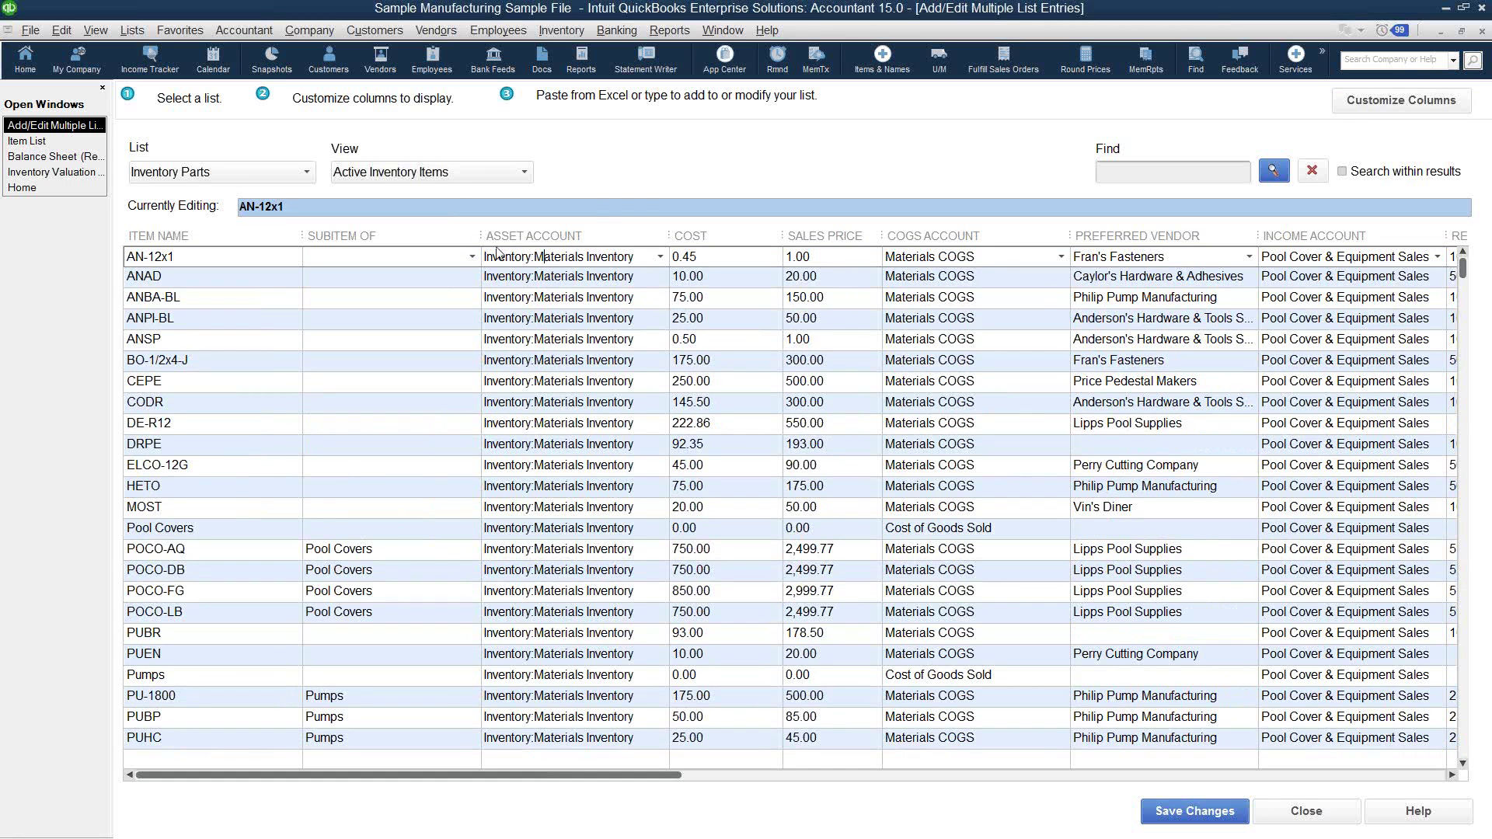
pyautogui.rightClick(552, 259)
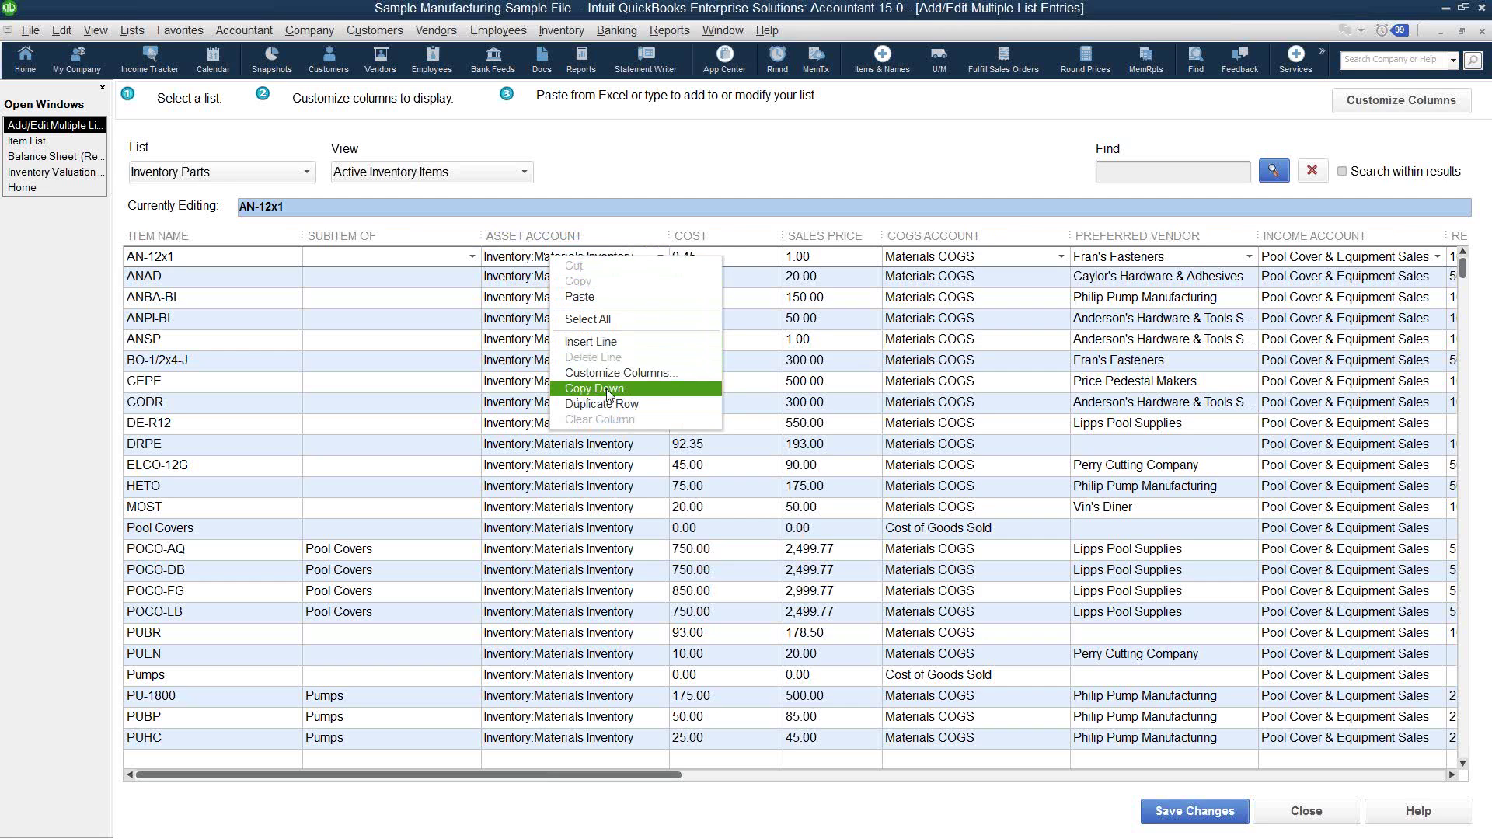
pyautogui.click(534, 259)
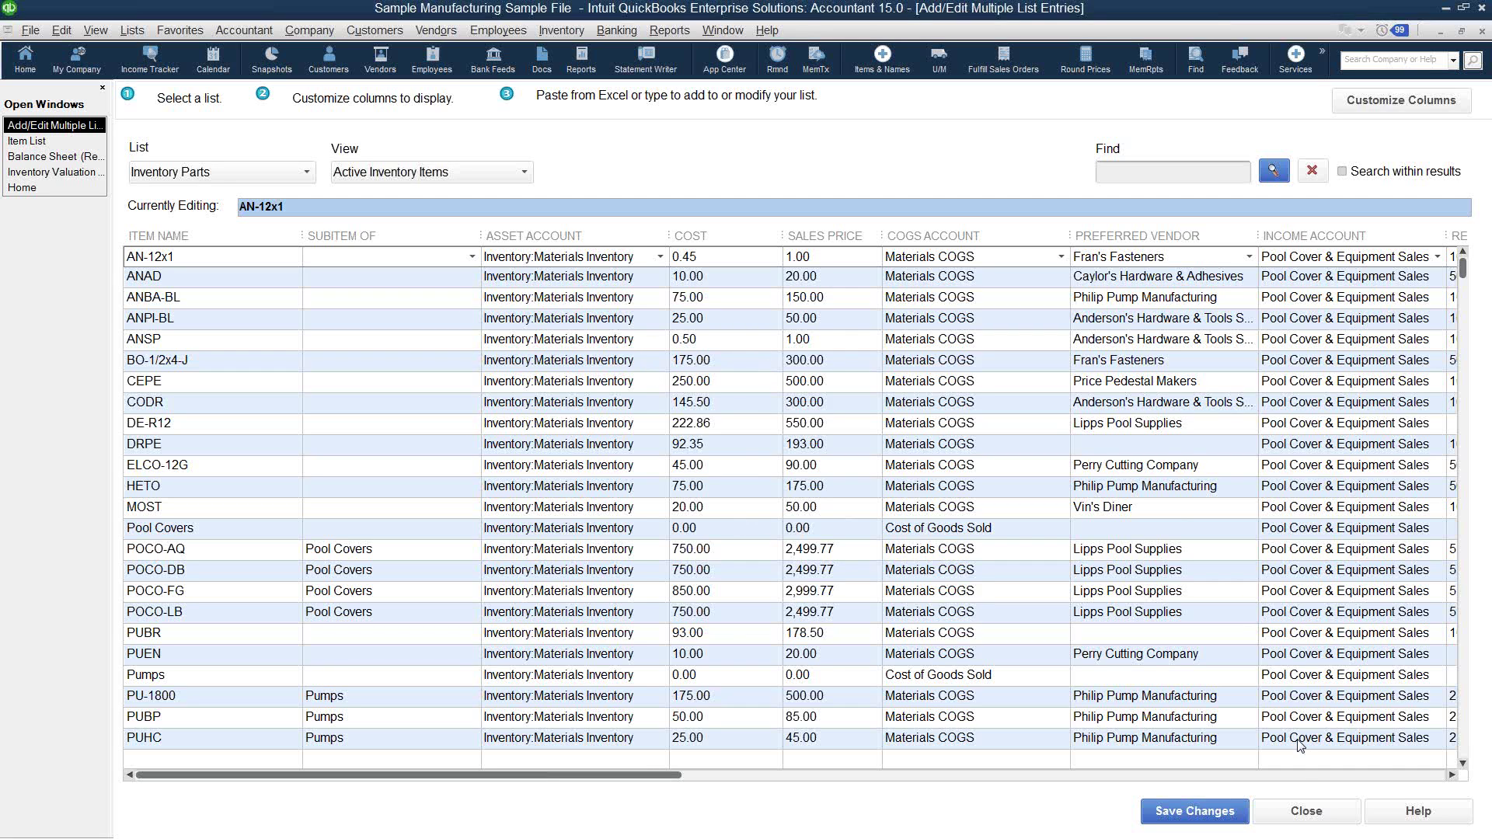
pyautogui.click(1288, 818)
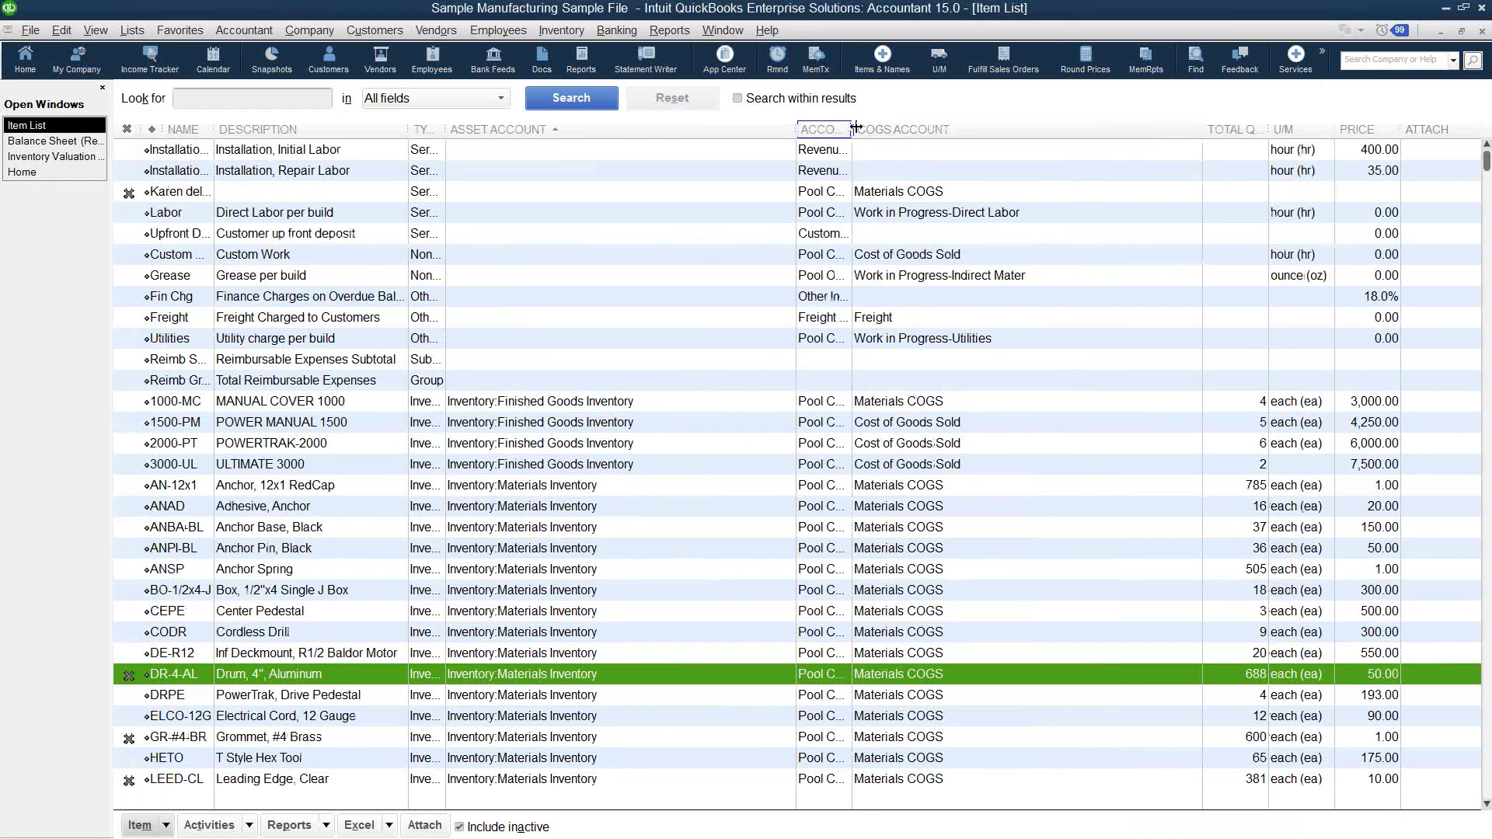
# Step: Widen the Account and Type columns of the item list and sort the items by inactive status
pyautogui.moveTo(882, 127); pyautogui.dragTo(1022, 126)
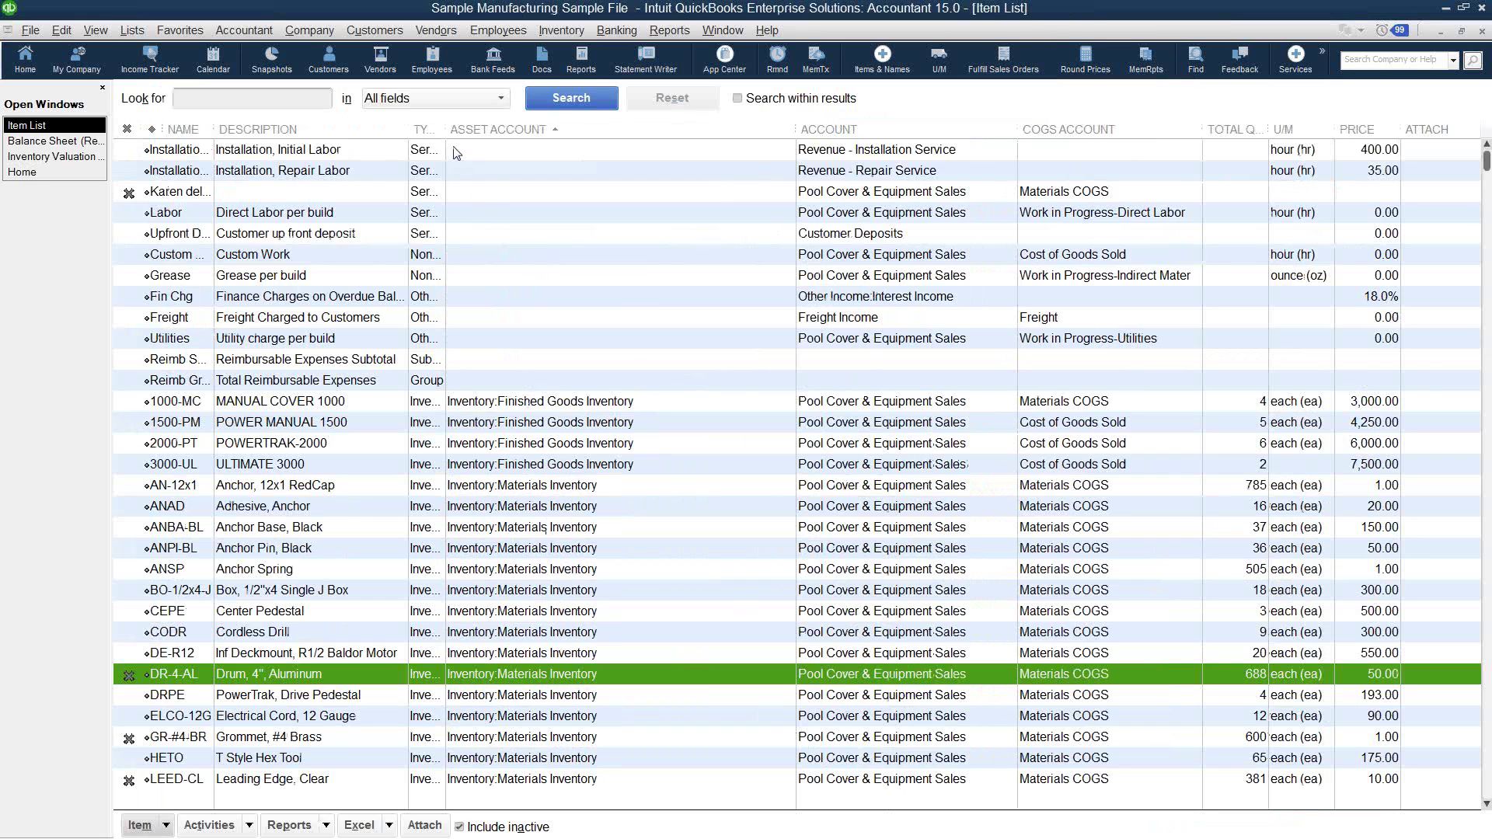
pyautogui.moveTo(446, 129); pyautogui.dragTo(550, 132)
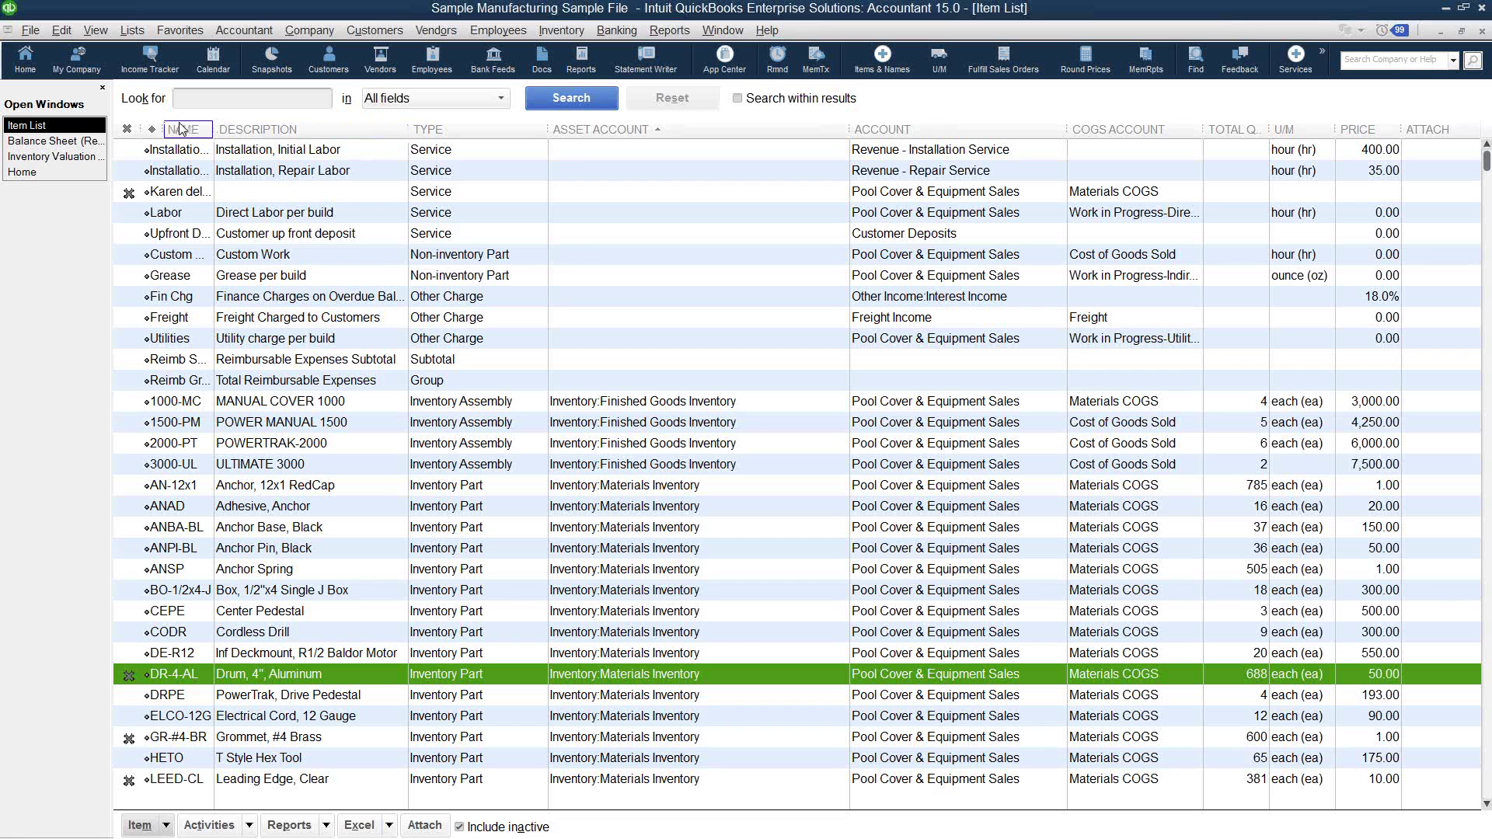
pyautogui.click(128, 132)
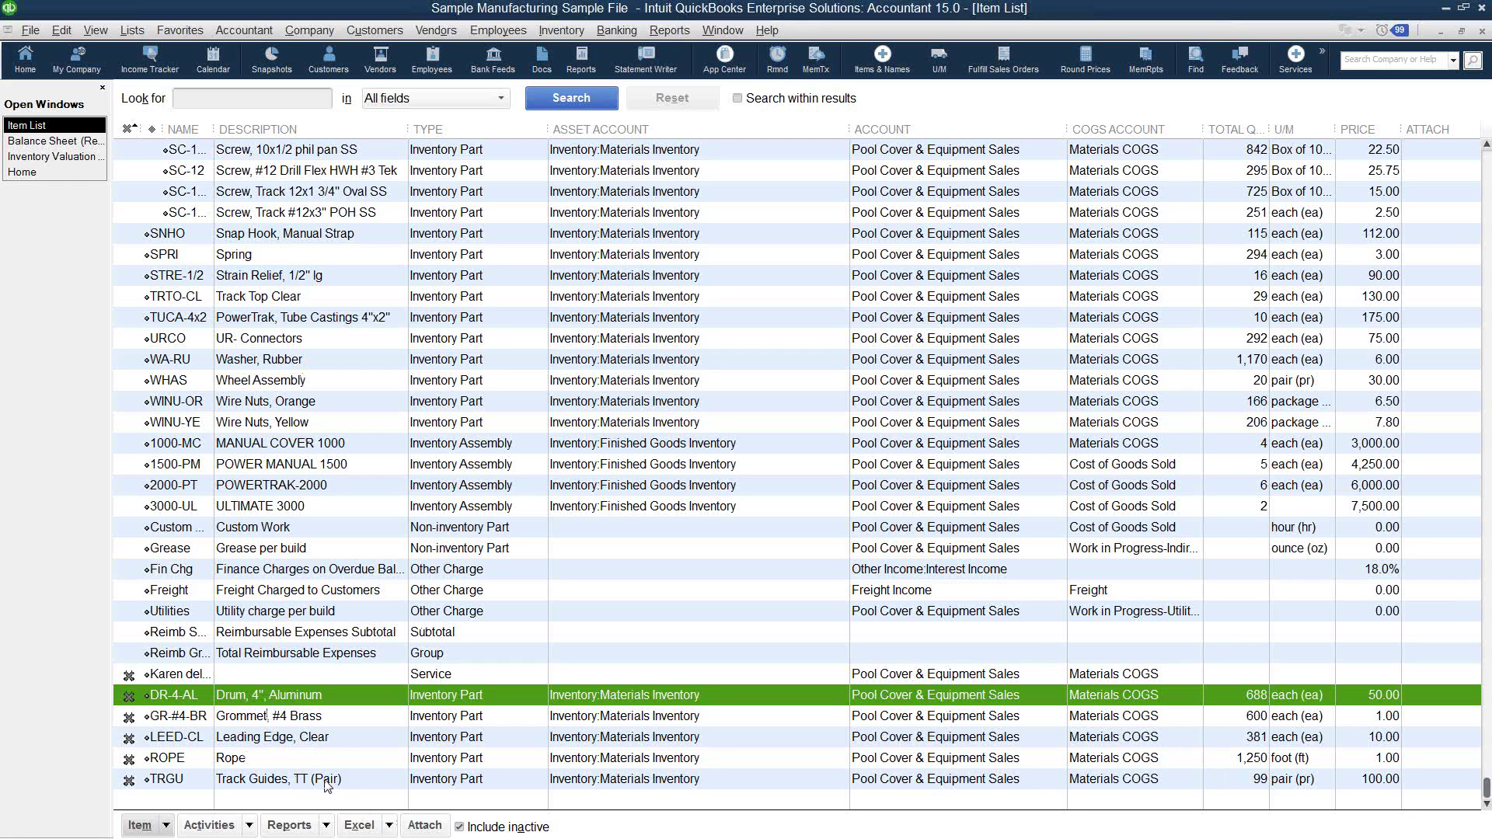
# Step: Reactivate the inactive inventory parts DR-4-AL, GR-#4-BR, LEED-CL and ROPE
pyautogui.click(129, 695)
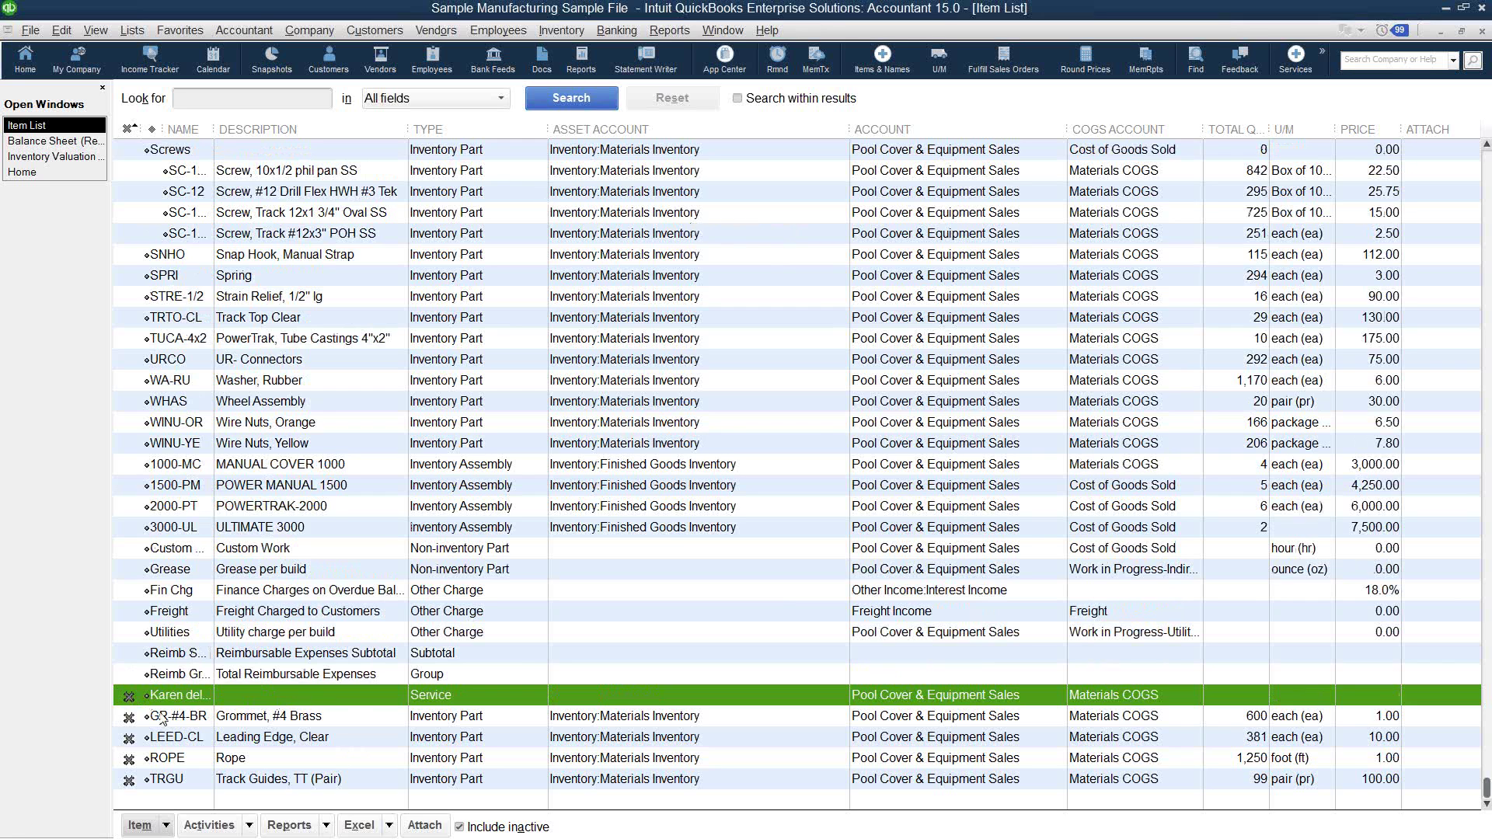
pyautogui.click(128, 716)
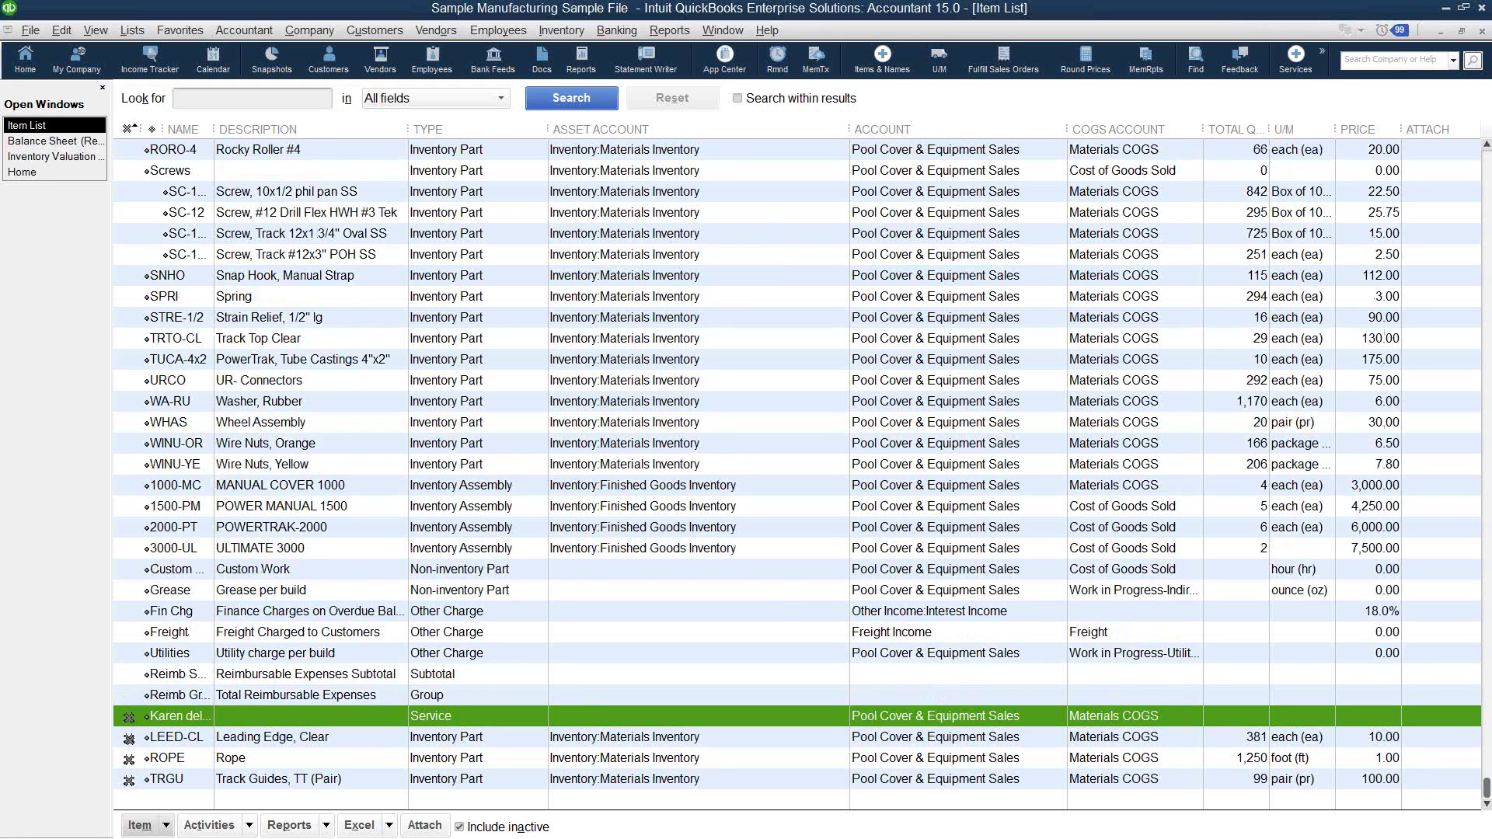
pyautogui.click(128, 736)
pyautogui.click(128, 758)
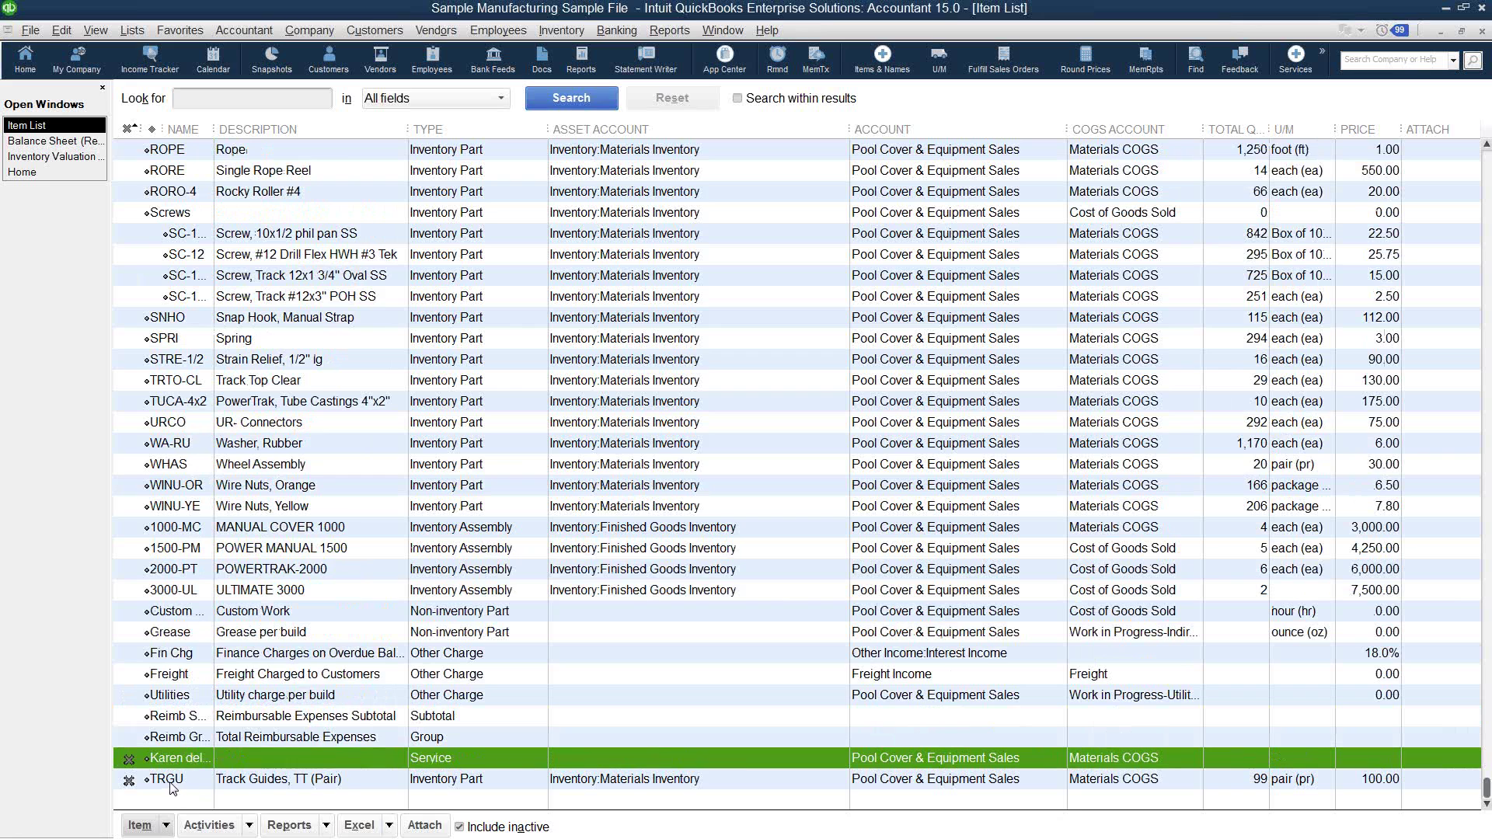
# Step: Reactivate TRGU by clearing the inactive setting in its item record and saving it
pyautogui.click(265, 779)
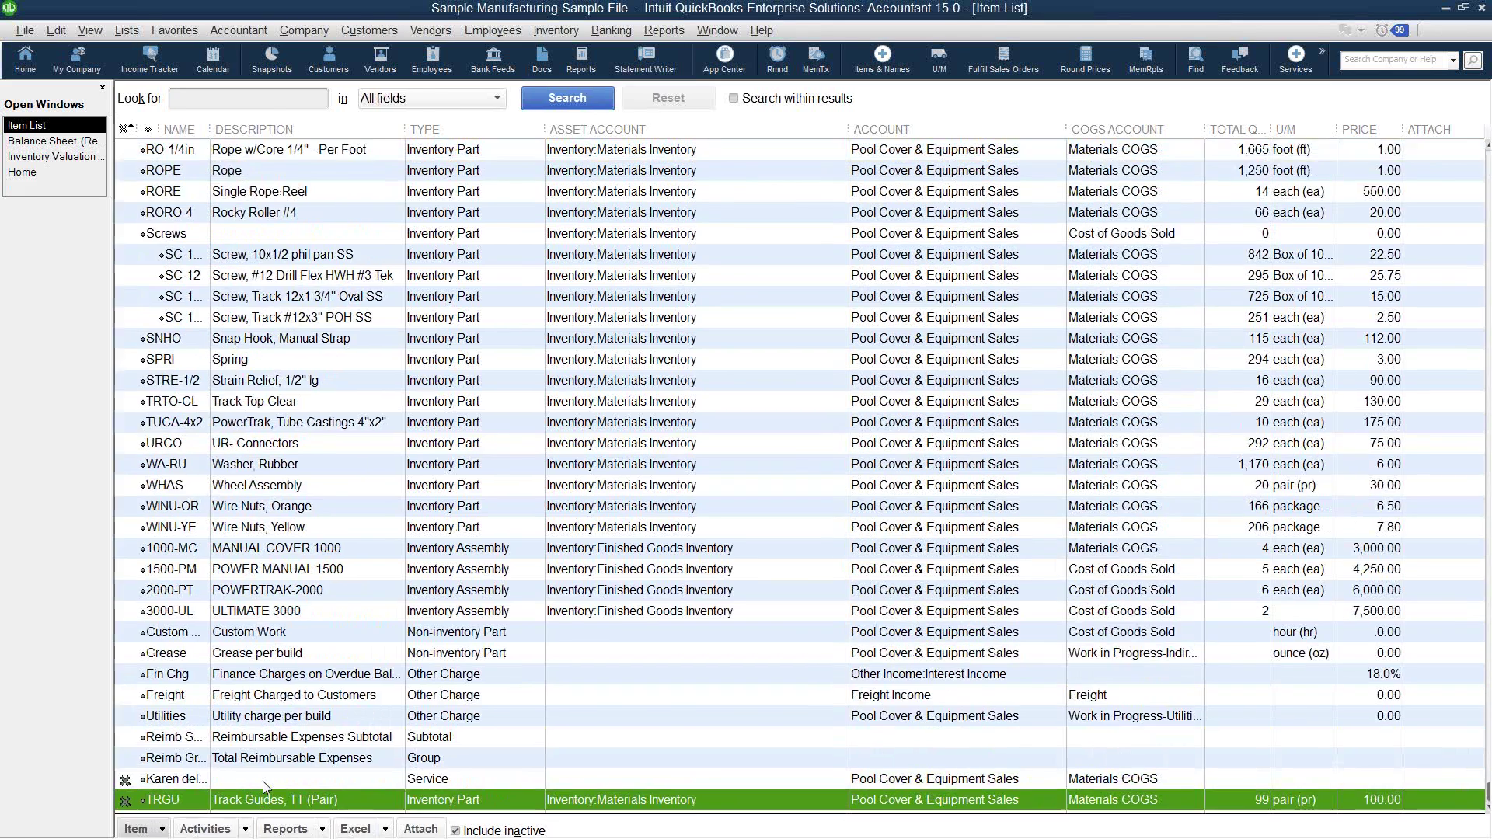
pyautogui.doubleClick(264, 782)
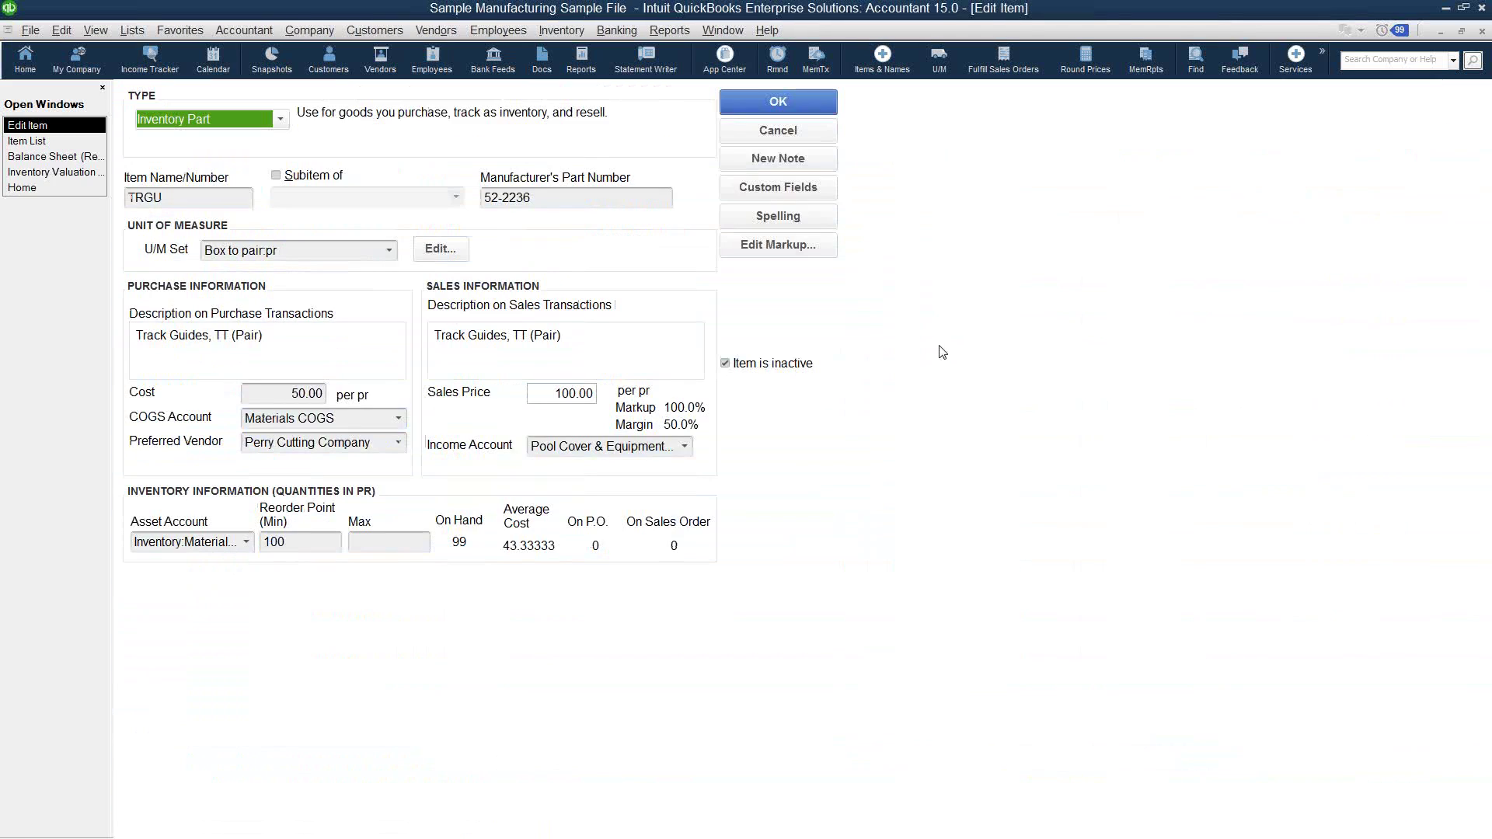
pyautogui.click(726, 363)
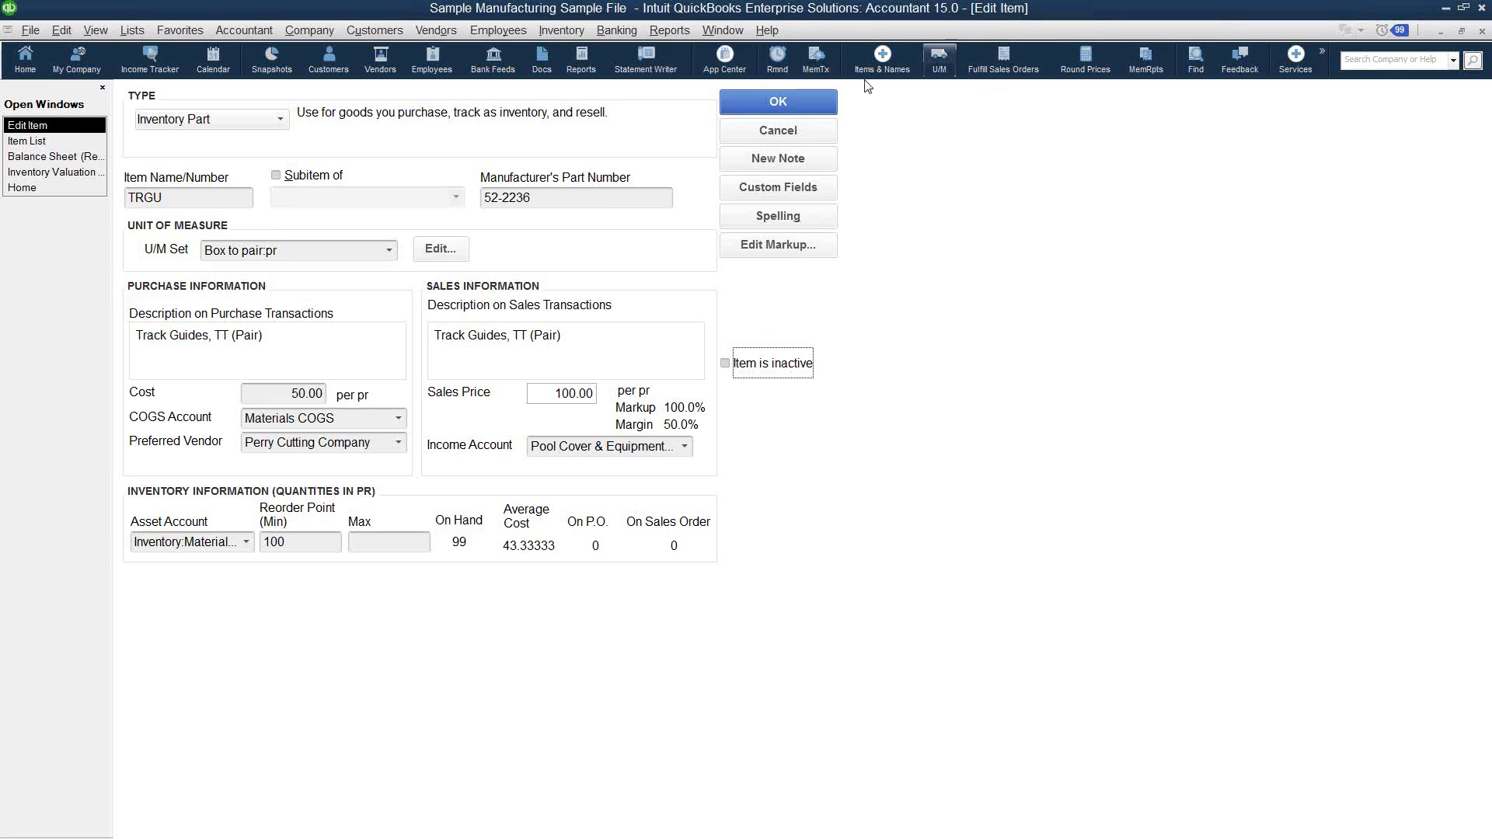
pyautogui.click(796, 100)
pyautogui.click(900, 561)
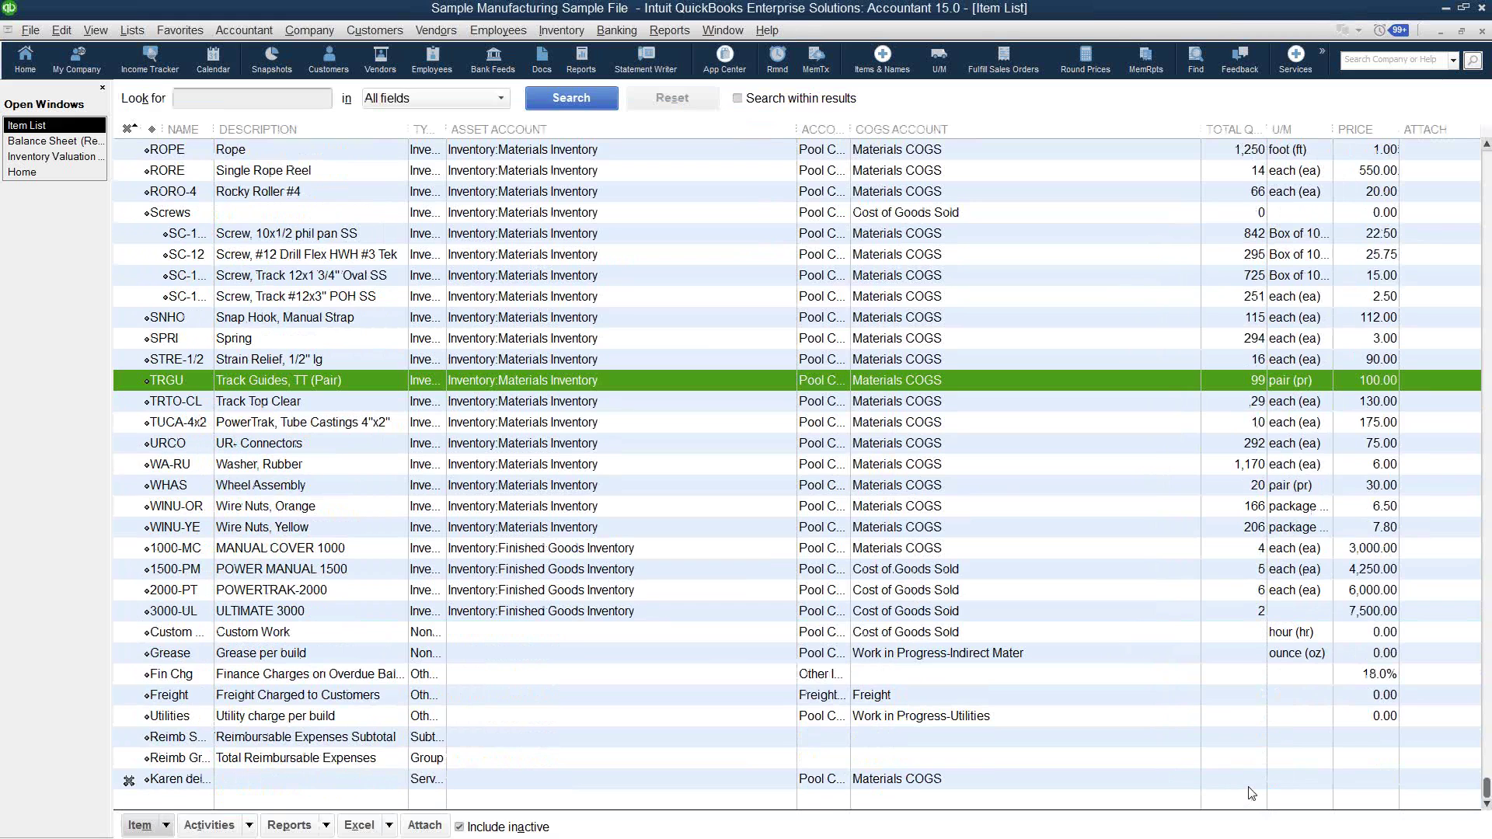
# Step: Widen the Type and Account columns of the item list and narrow the Asset Account column
pyautogui.scroll(15, 566, 521)
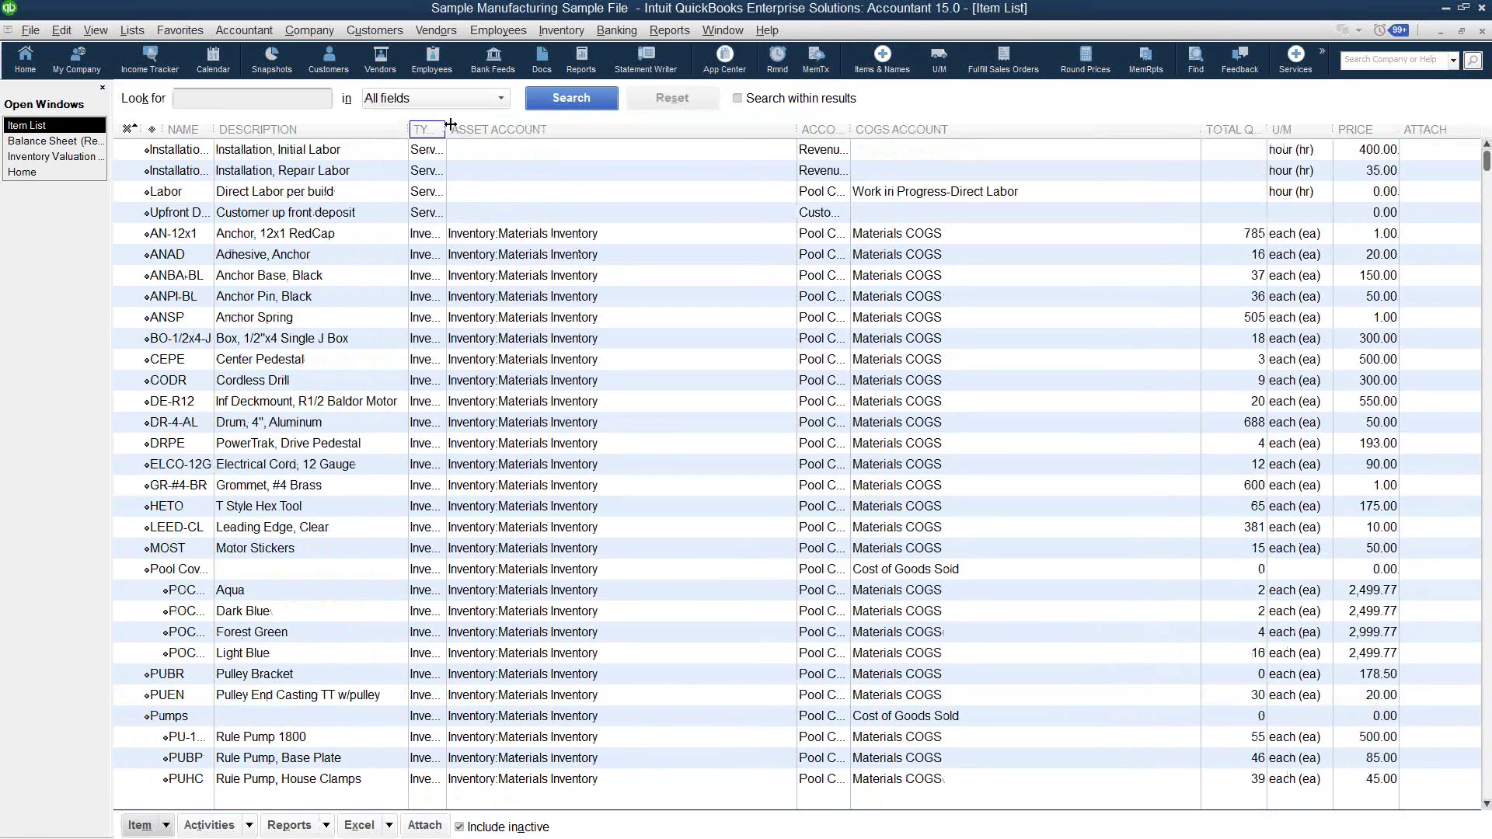
pyautogui.moveTo(503, 129); pyautogui.dragTo(517, 129)
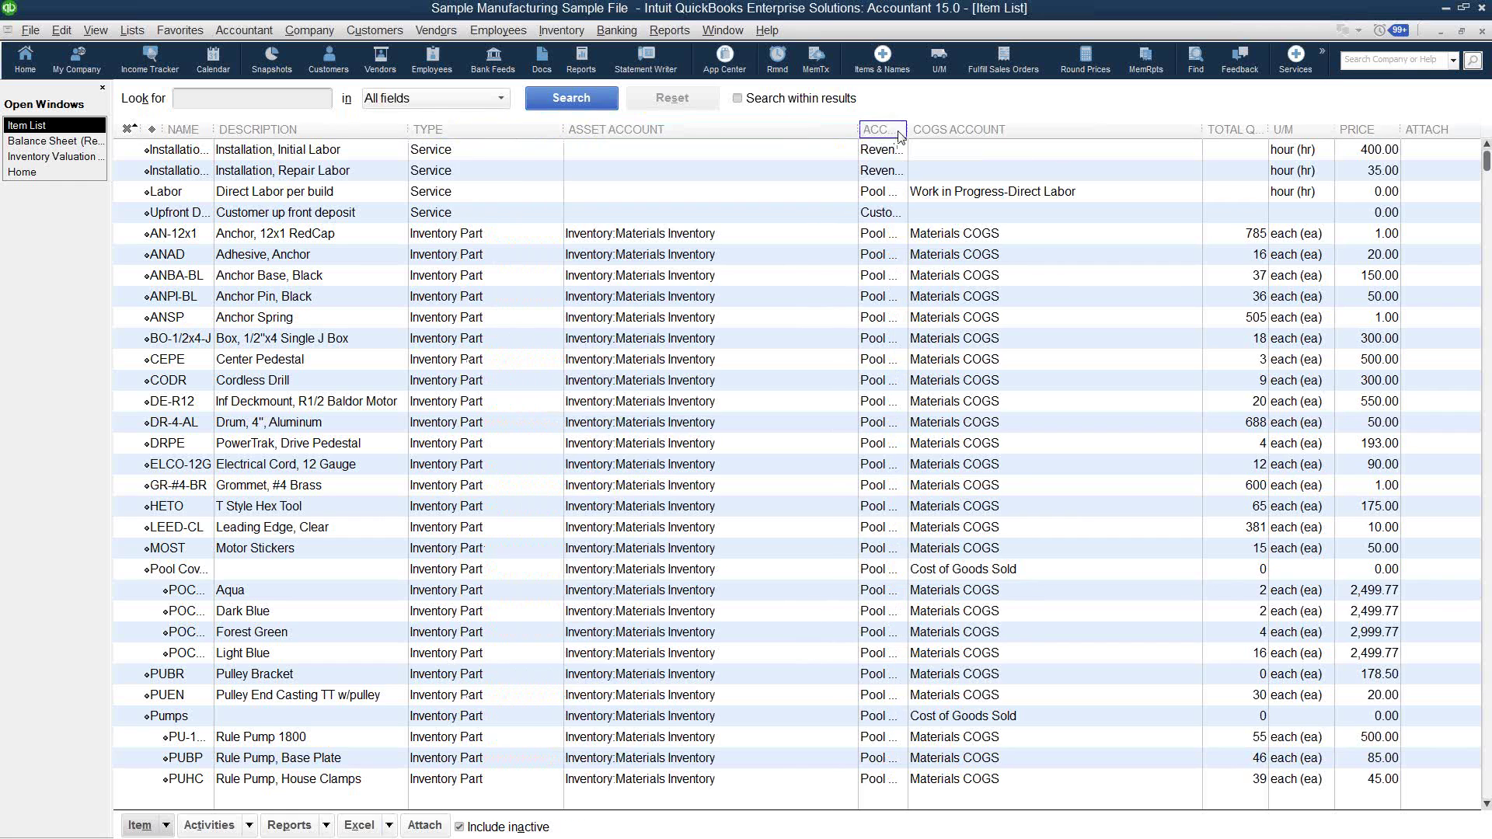
pyautogui.moveTo(902, 129); pyautogui.dragTo(1099, 124)
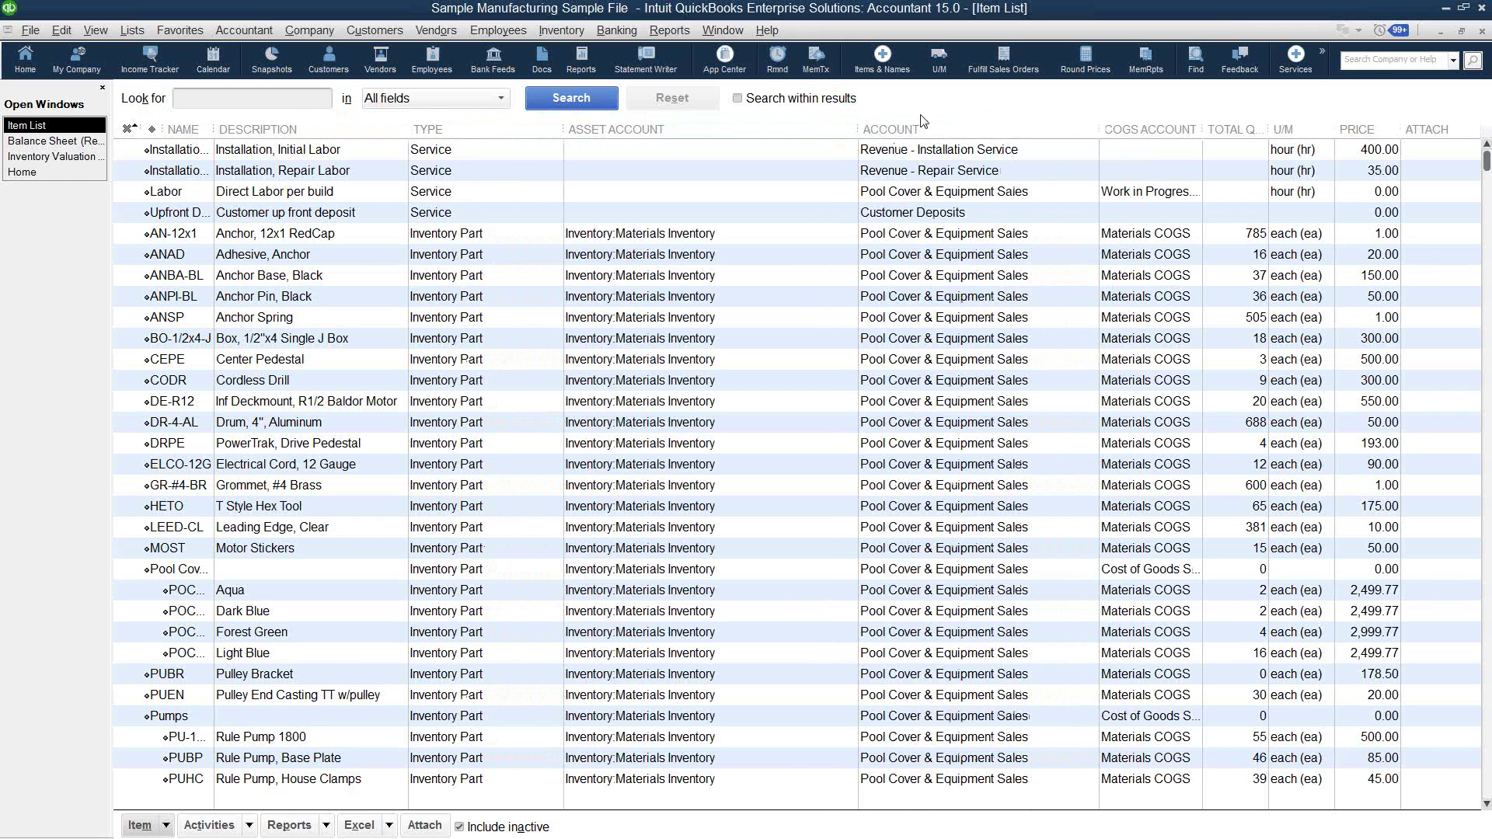
pyautogui.moveTo(852, 129); pyautogui.dragTo(778, 129)
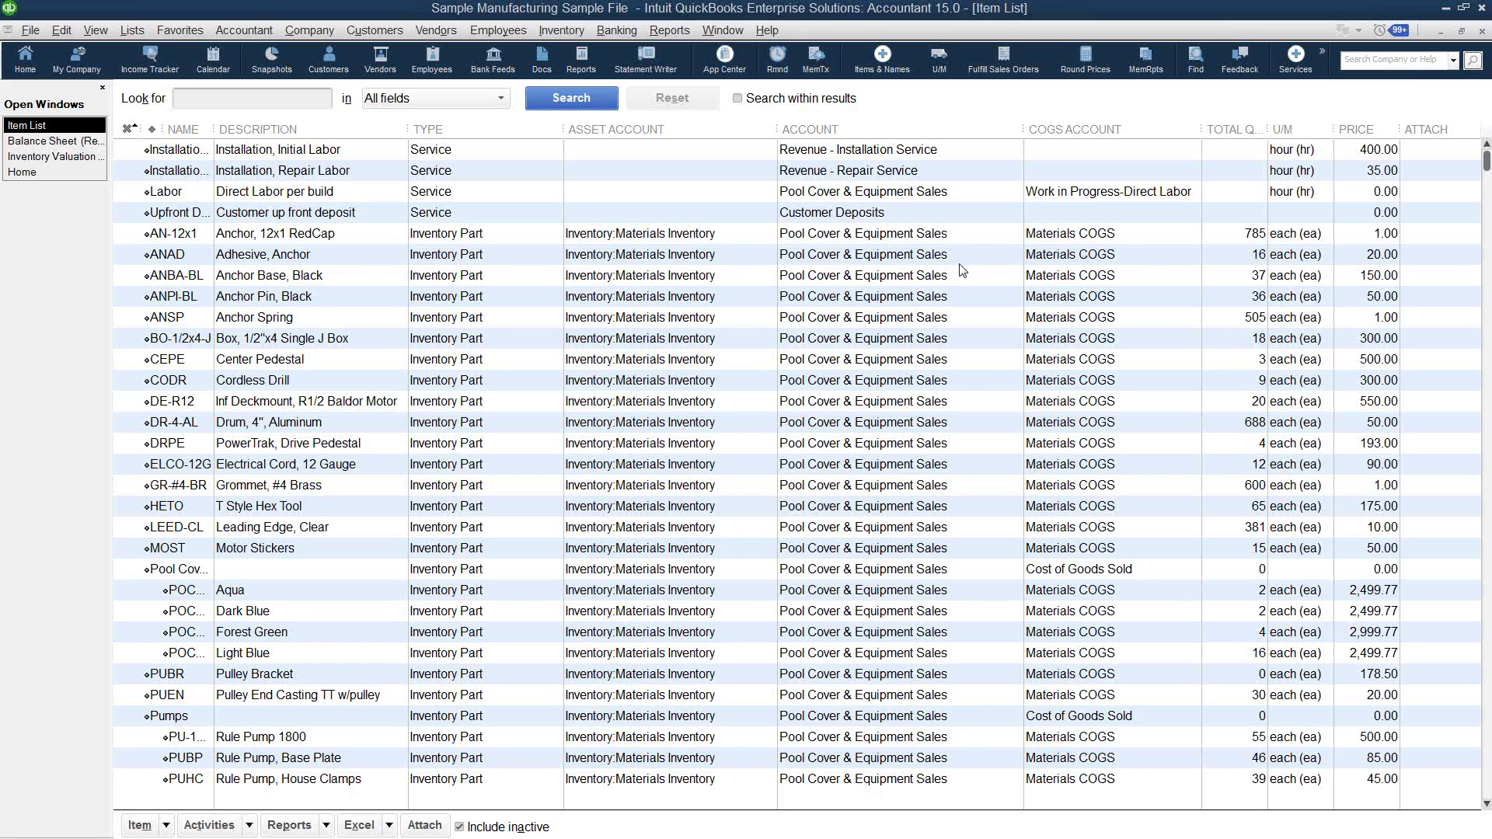
# Step: Close the item list and compare the refreshed Balance Sheet's inventory total with the Inventory Valuation Summary's total asset value
pyautogui.click(1484, 32)
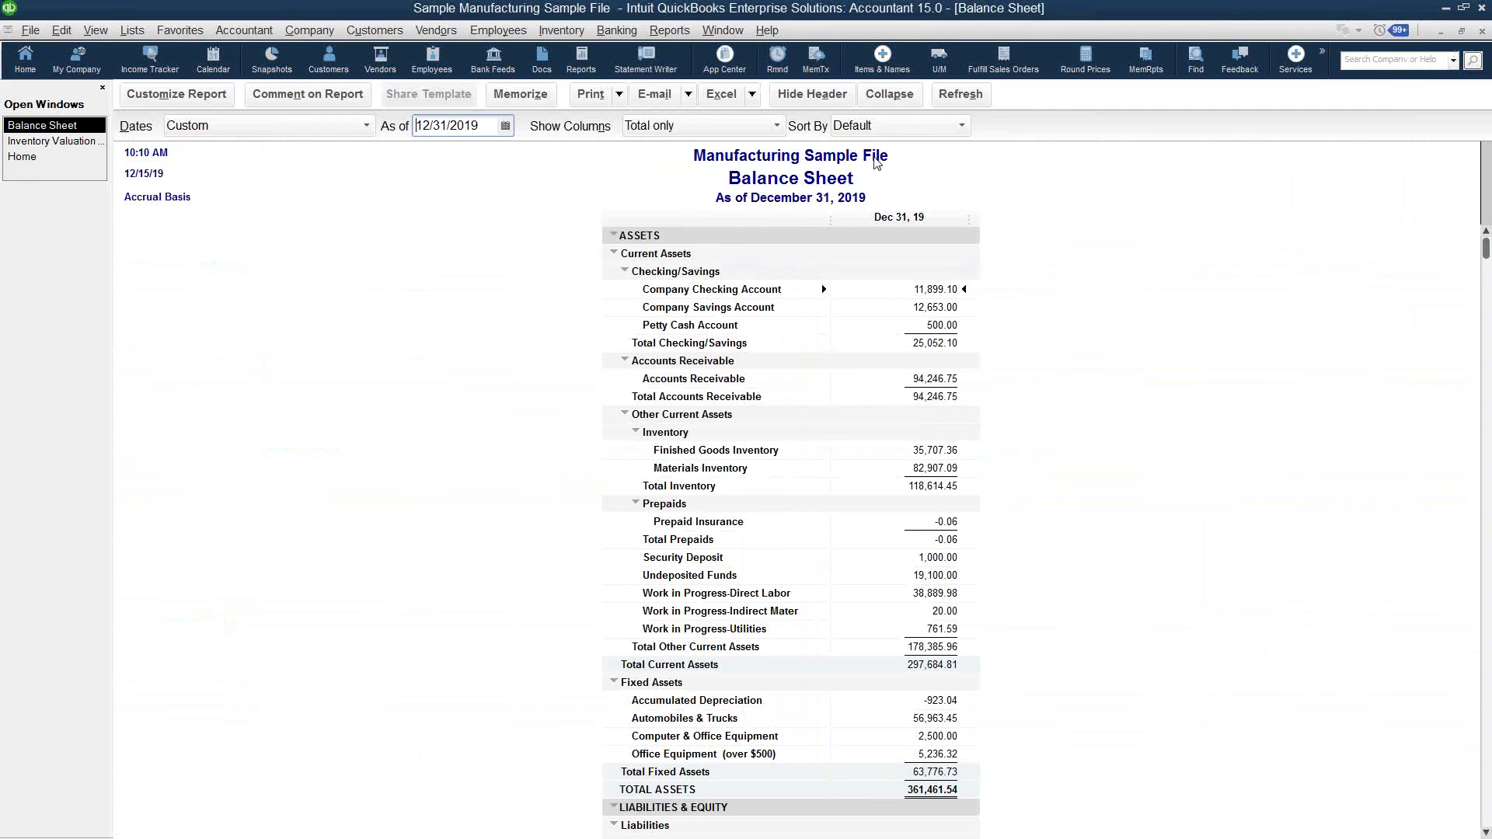
pyautogui.click(961, 94)
pyautogui.click(66, 148)
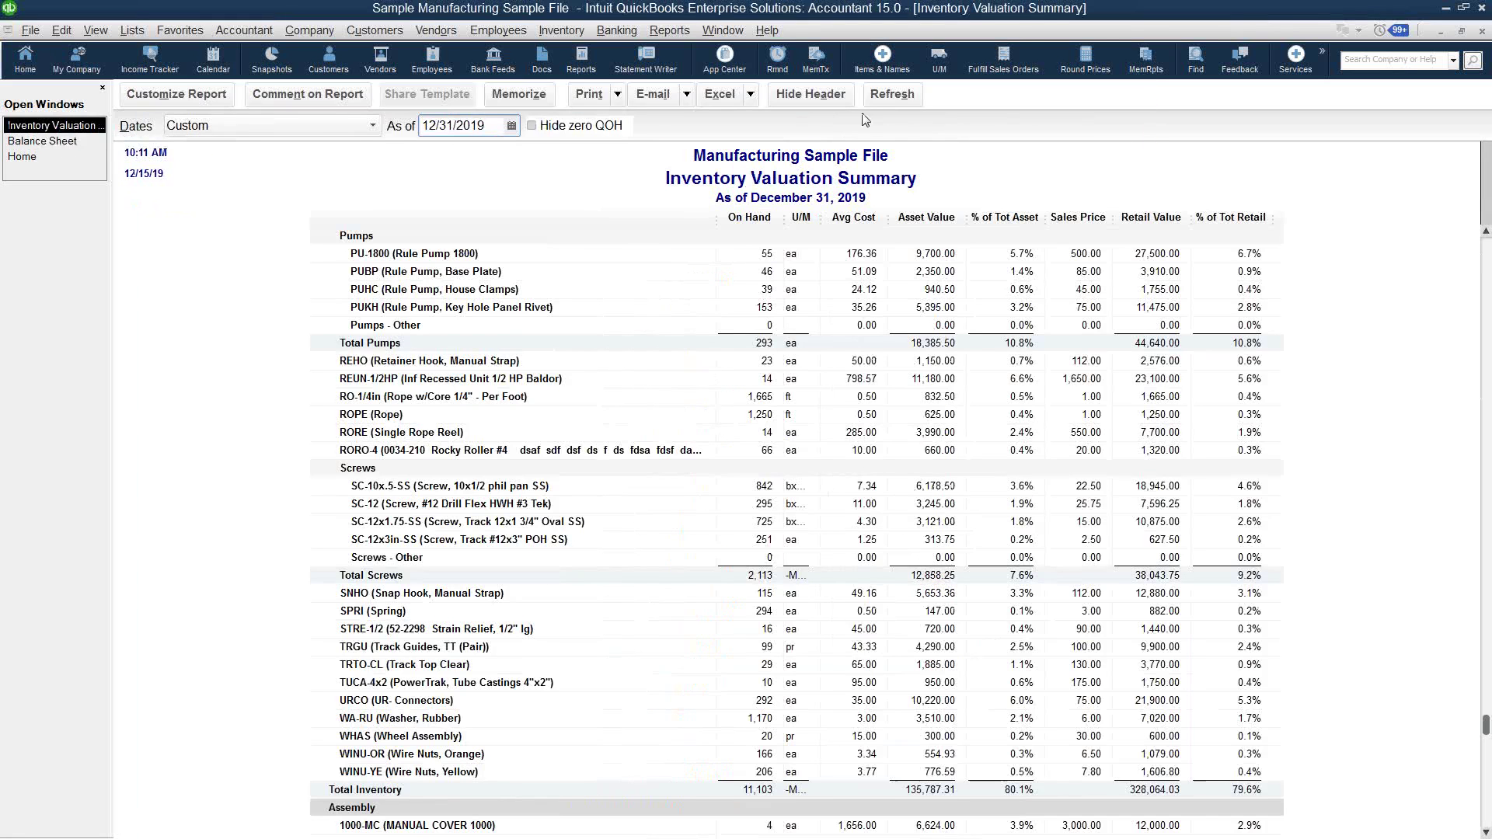
pyautogui.scroll(-3, 923, 371)
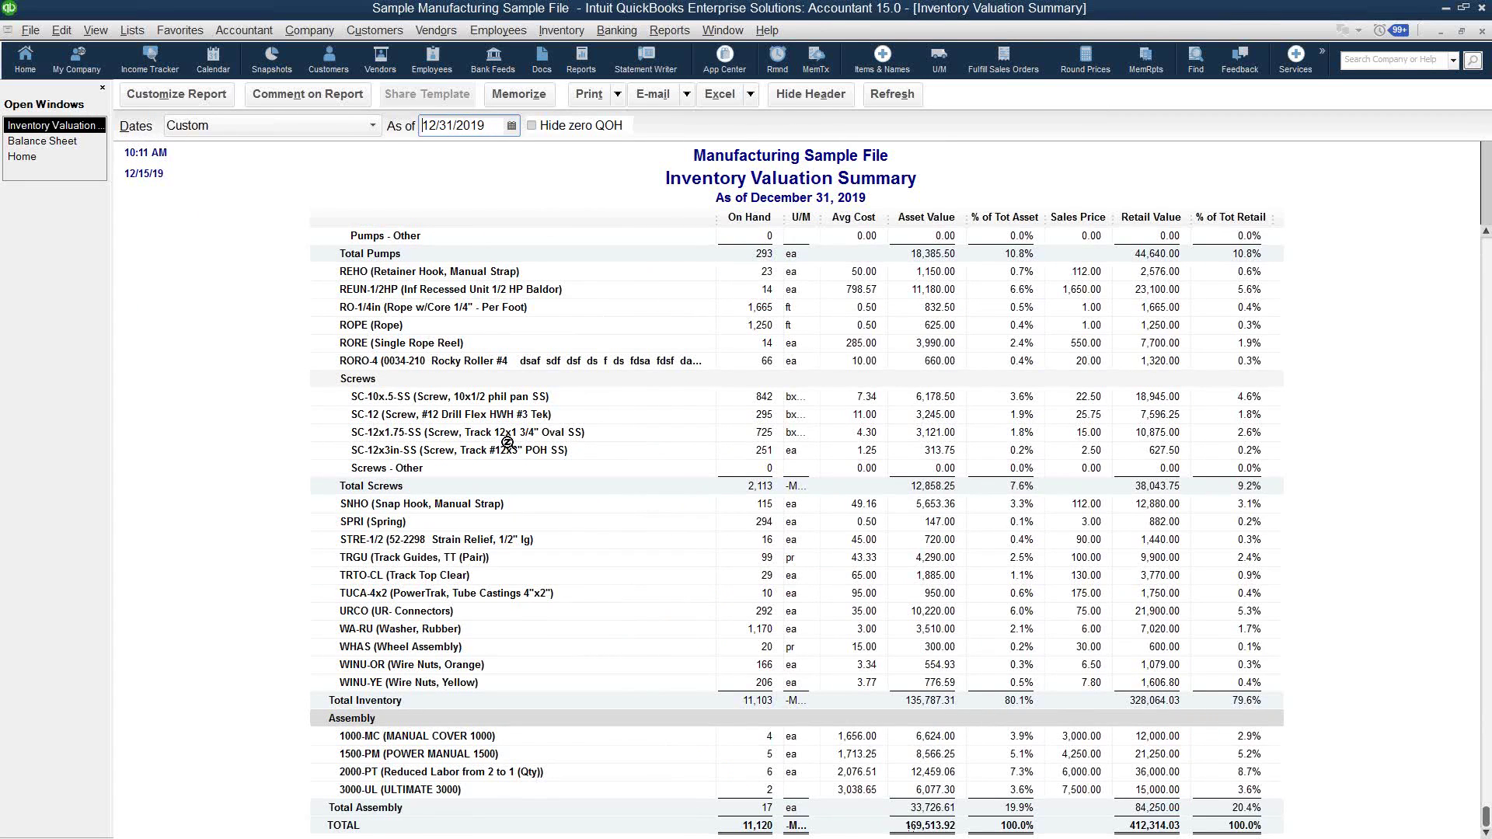
pyautogui.click(42, 141)
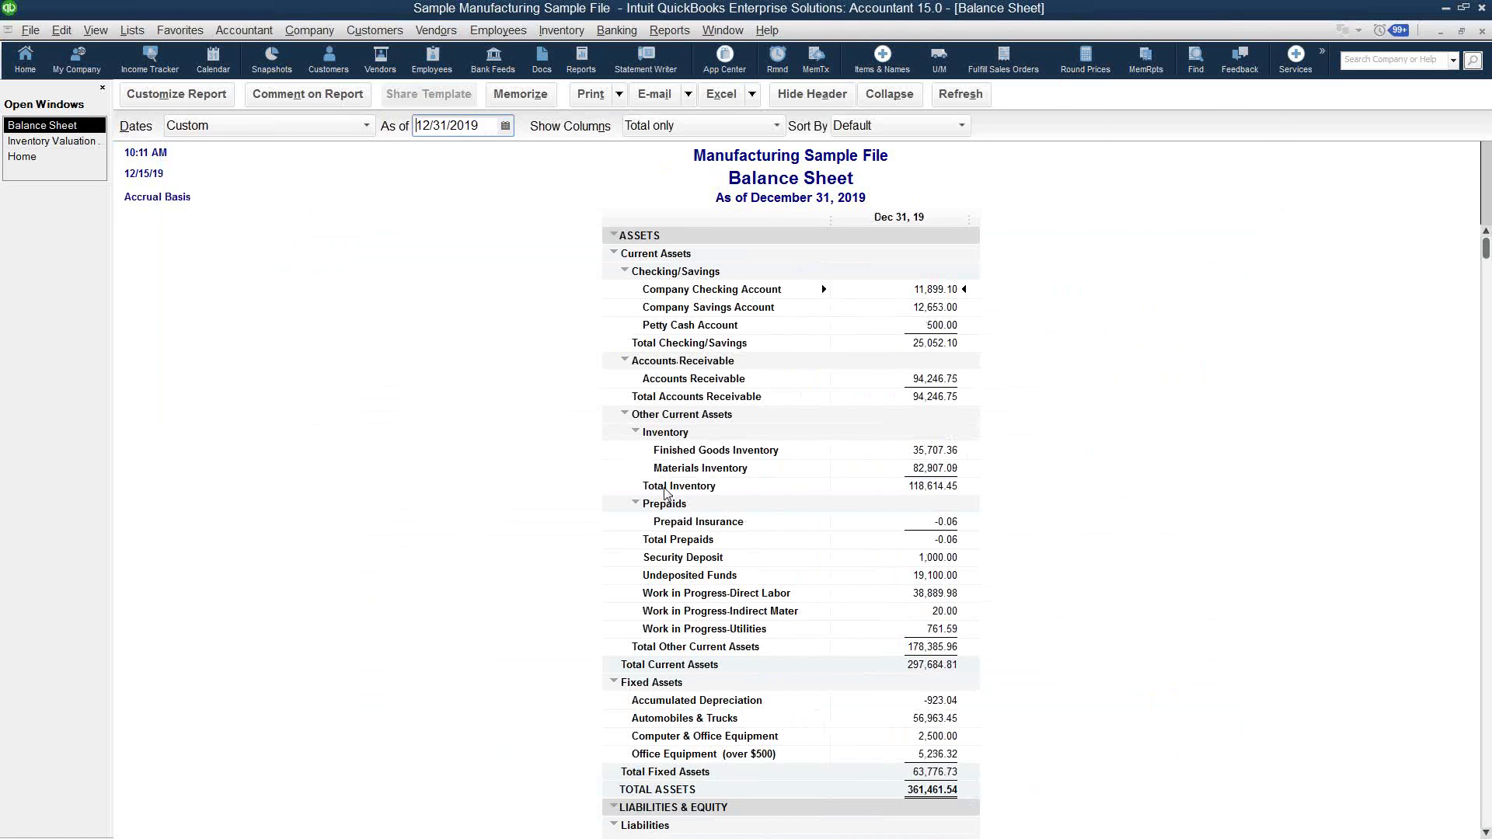
# Step: Open the transactions behind the Balance Sheet's Total Inventory, clear the report's start date and total the report by Item detail
pyautogui.doubleClick(911, 488)
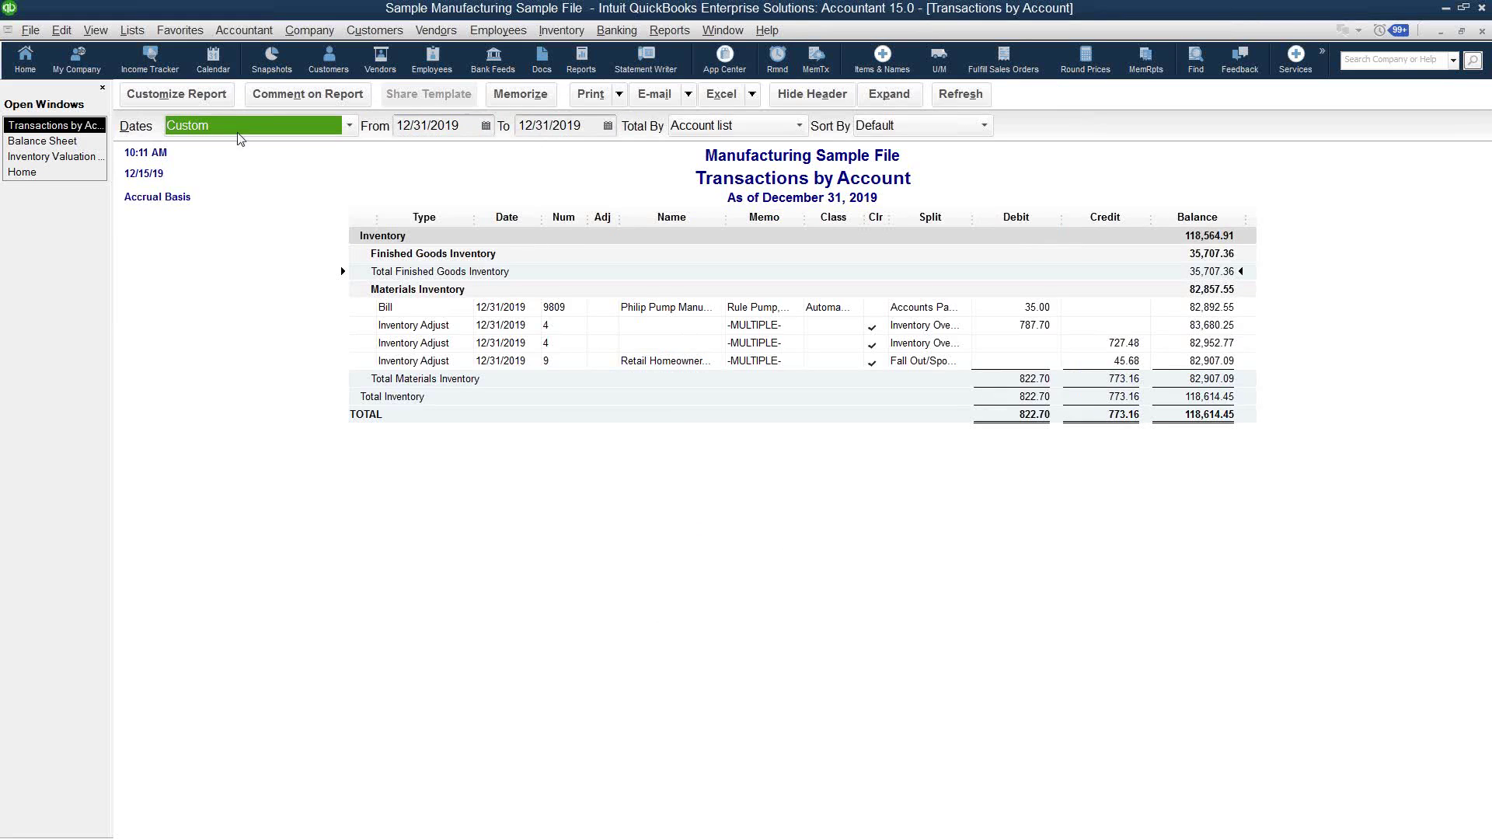
pyautogui.click(221, 97)
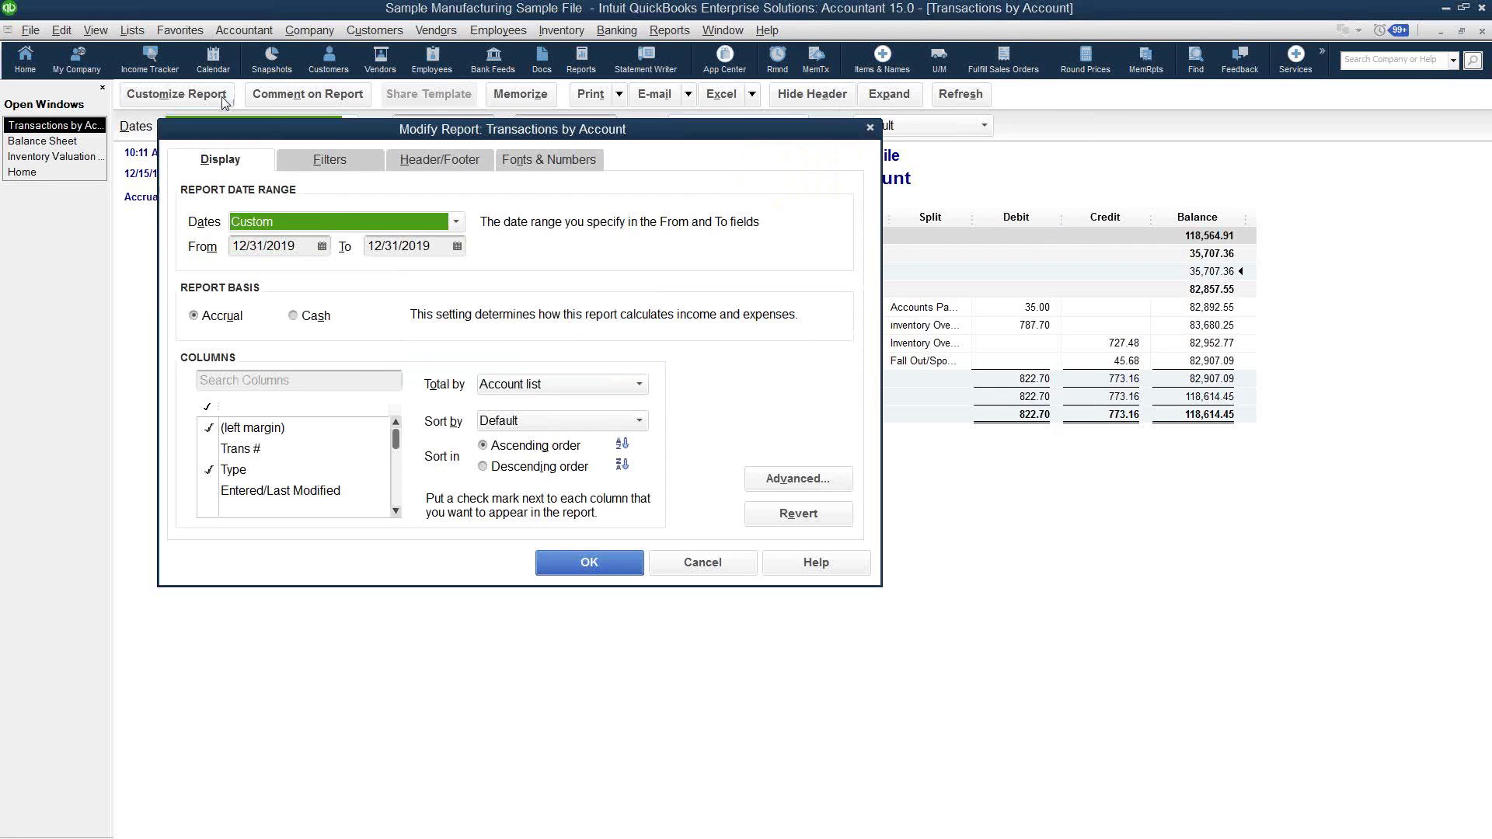
pyautogui.click(301, 246)
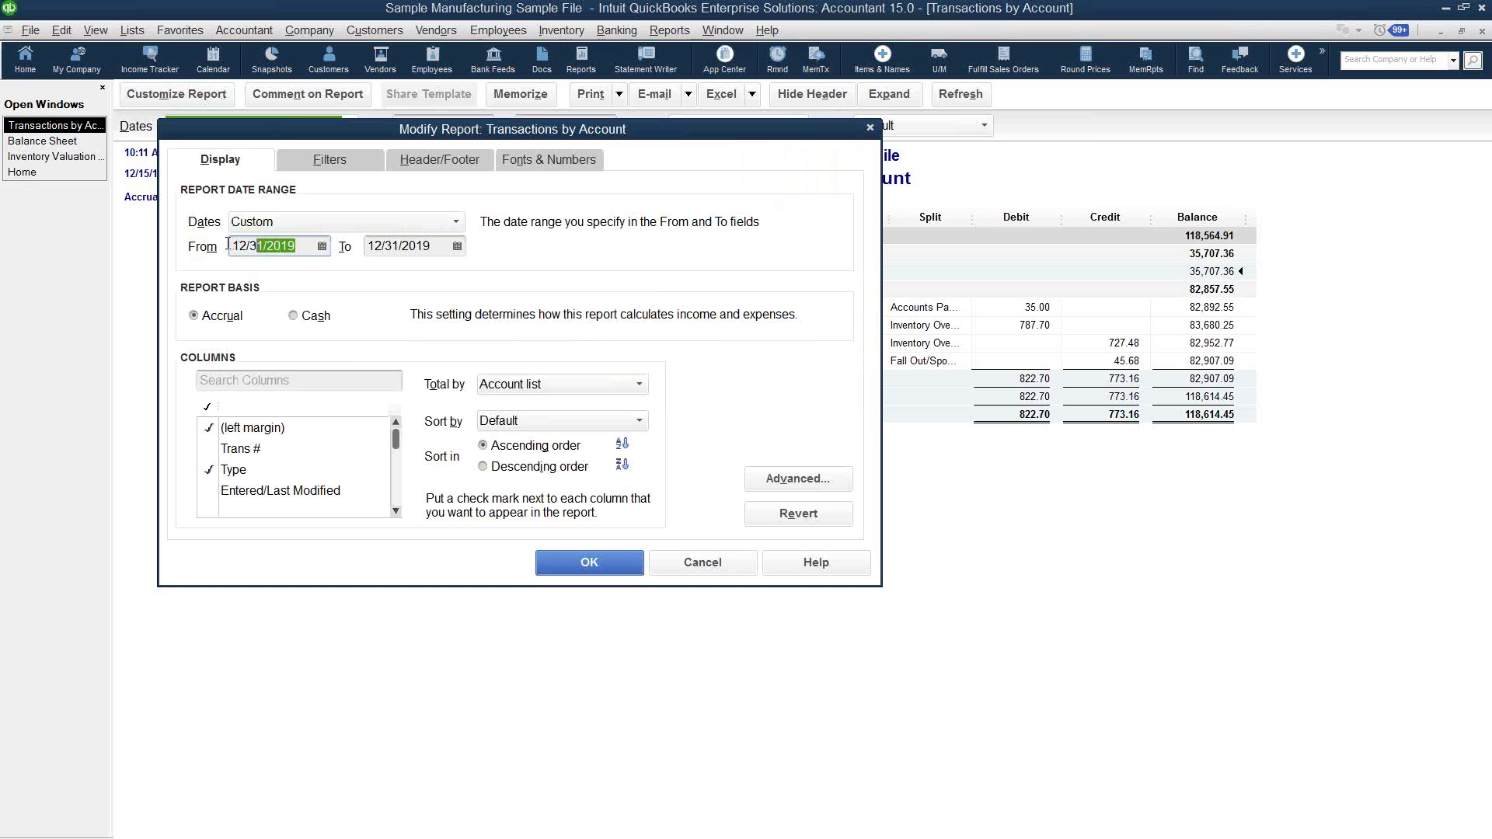
pyautogui.press('BackSpace')
pyautogui.press('Tab')
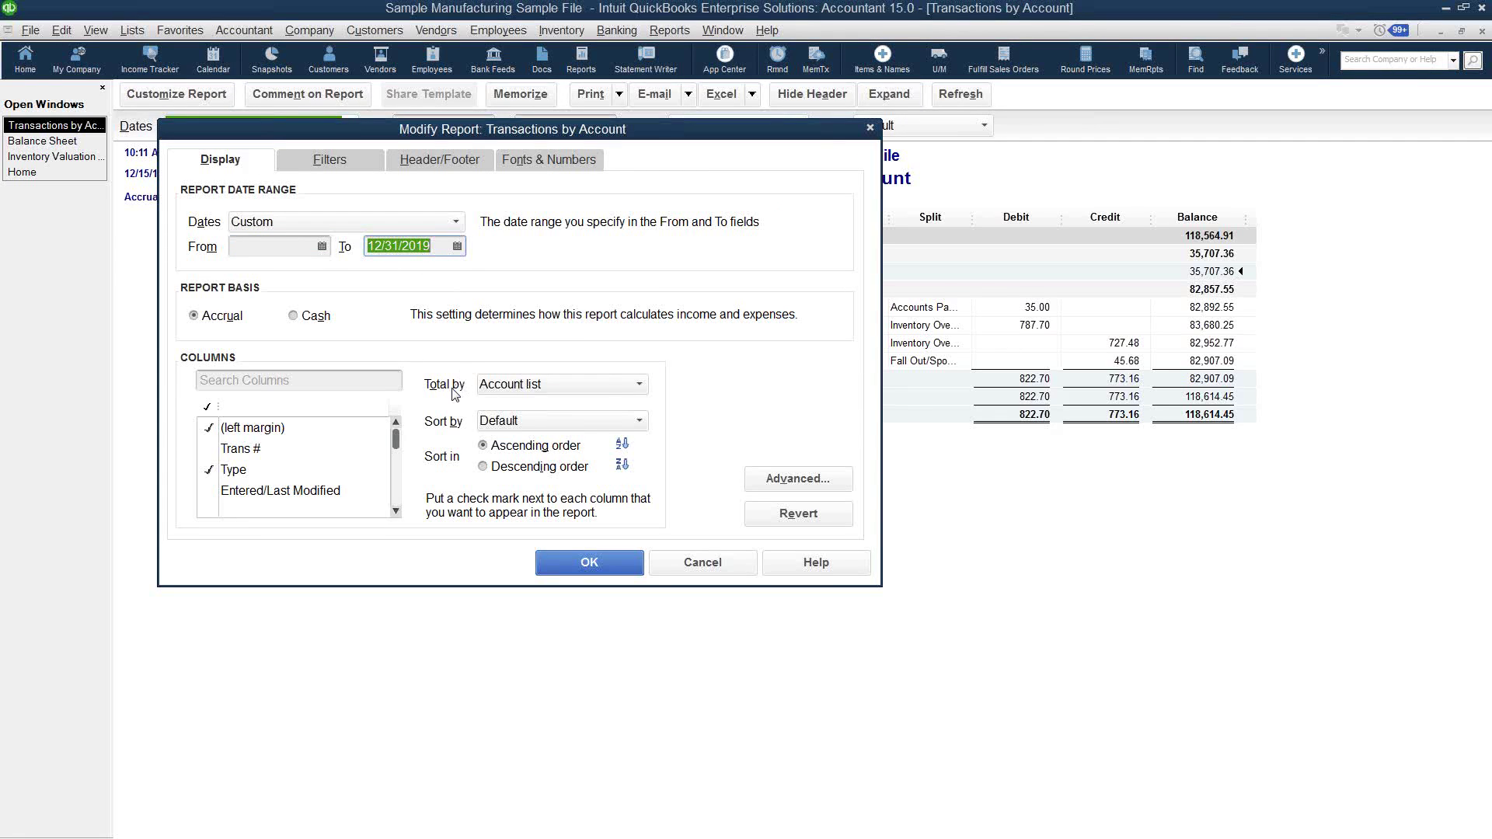
pyautogui.click(639, 385)
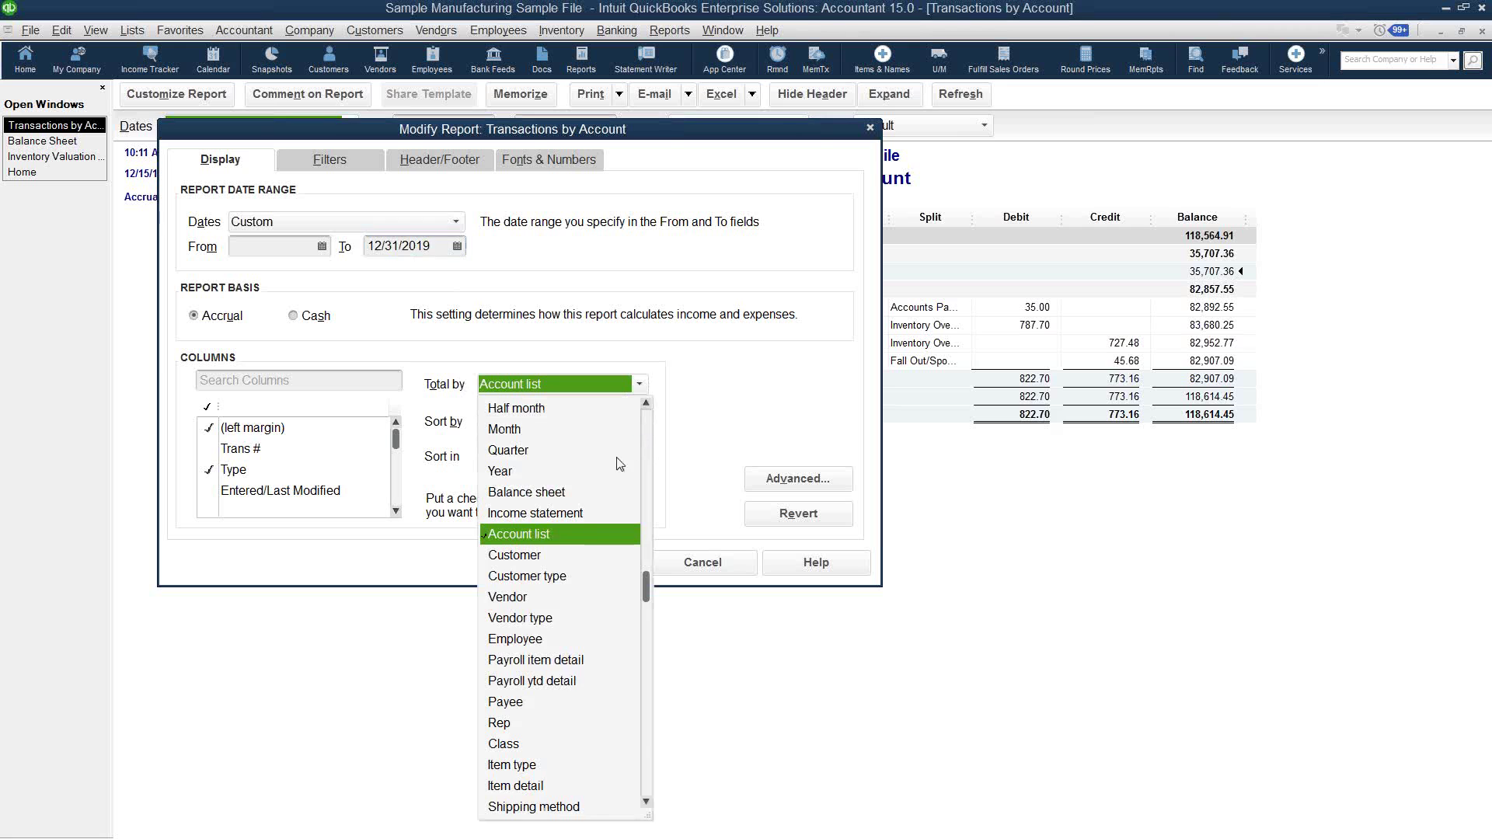
pyautogui.click(516, 787)
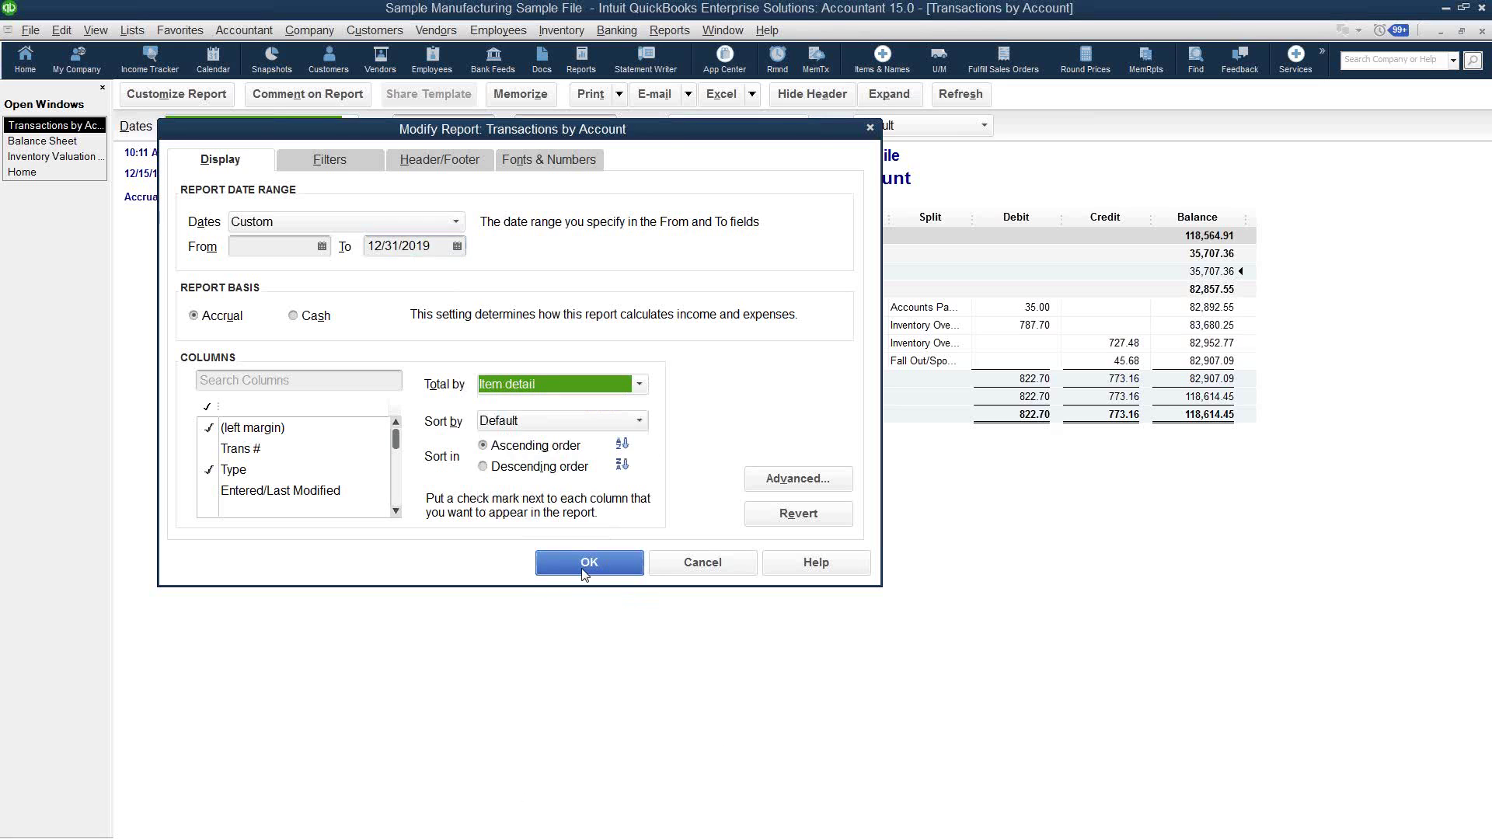
pyautogui.click(585, 572)
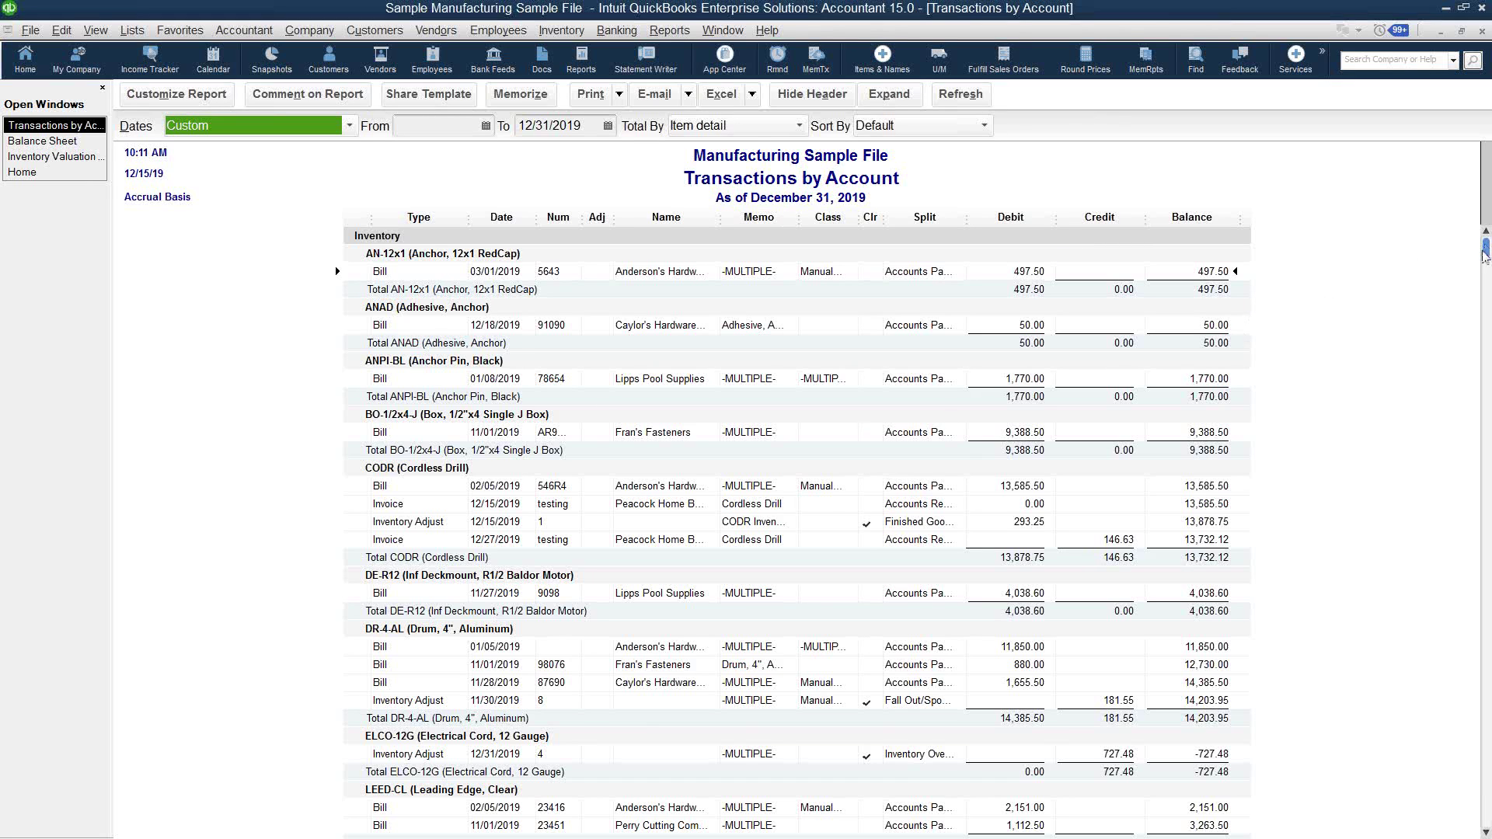
# Step: Open the 09/27/2019 inventory adjustment from the report's No item section and review its transaction journal
pyautogui.scroll(-15, 1486, 257)
pyautogui.scroll(-20, 1431, 508)
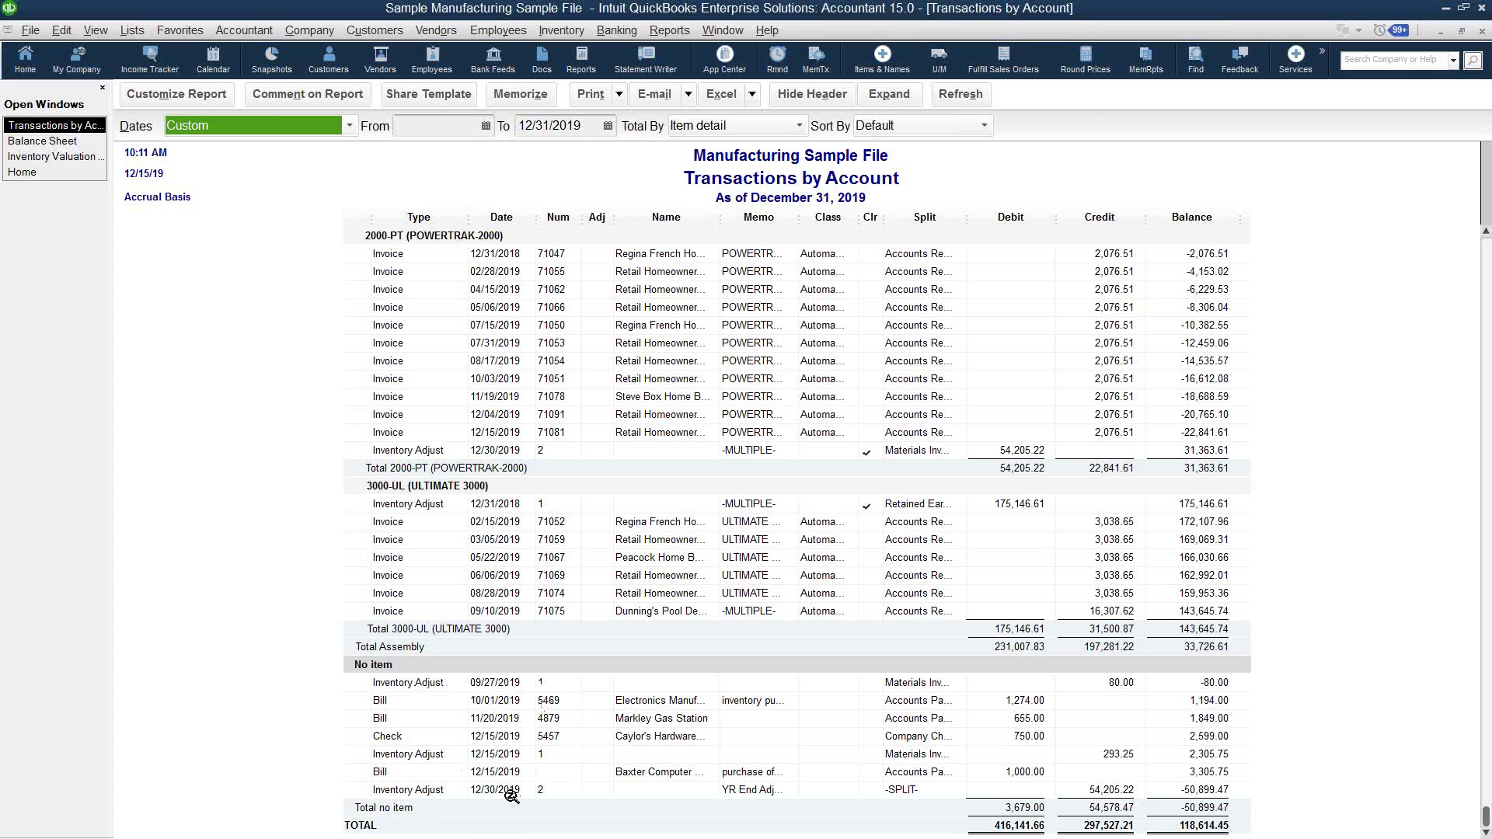
pyautogui.doubleClick(427, 687)
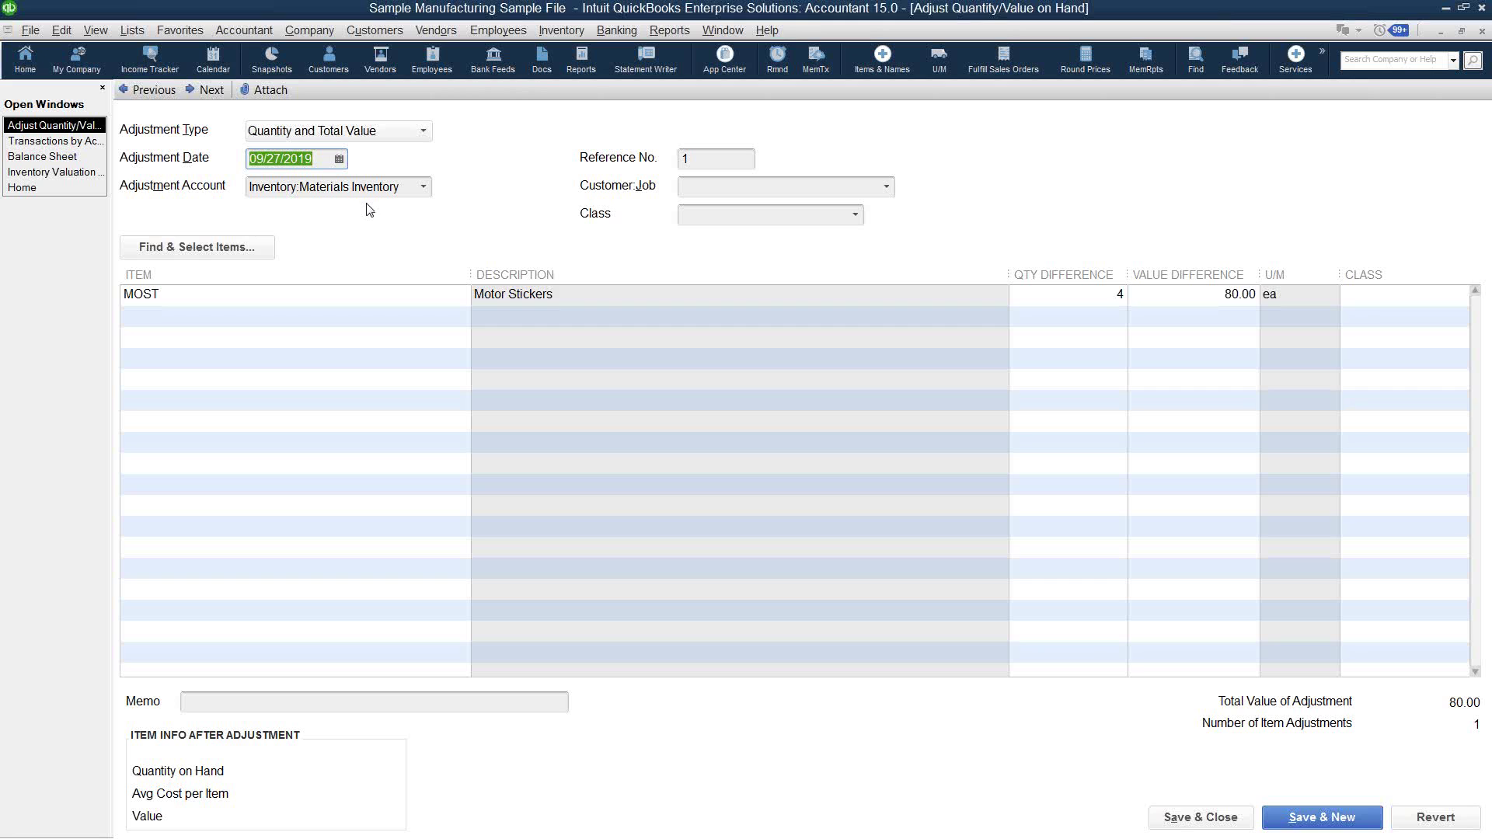
pyautogui.click(668, 30)
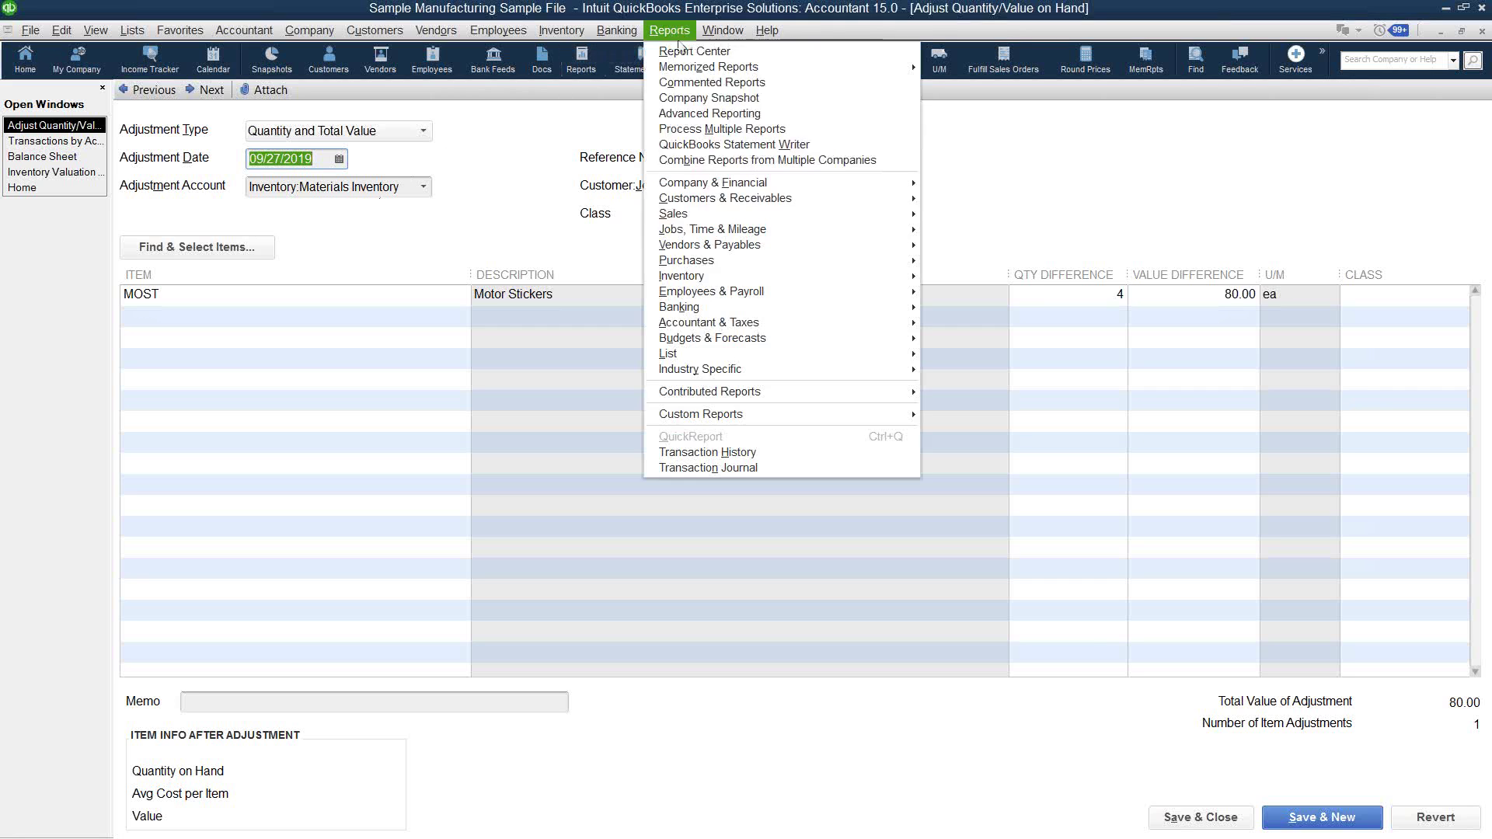
pyautogui.click(692, 469)
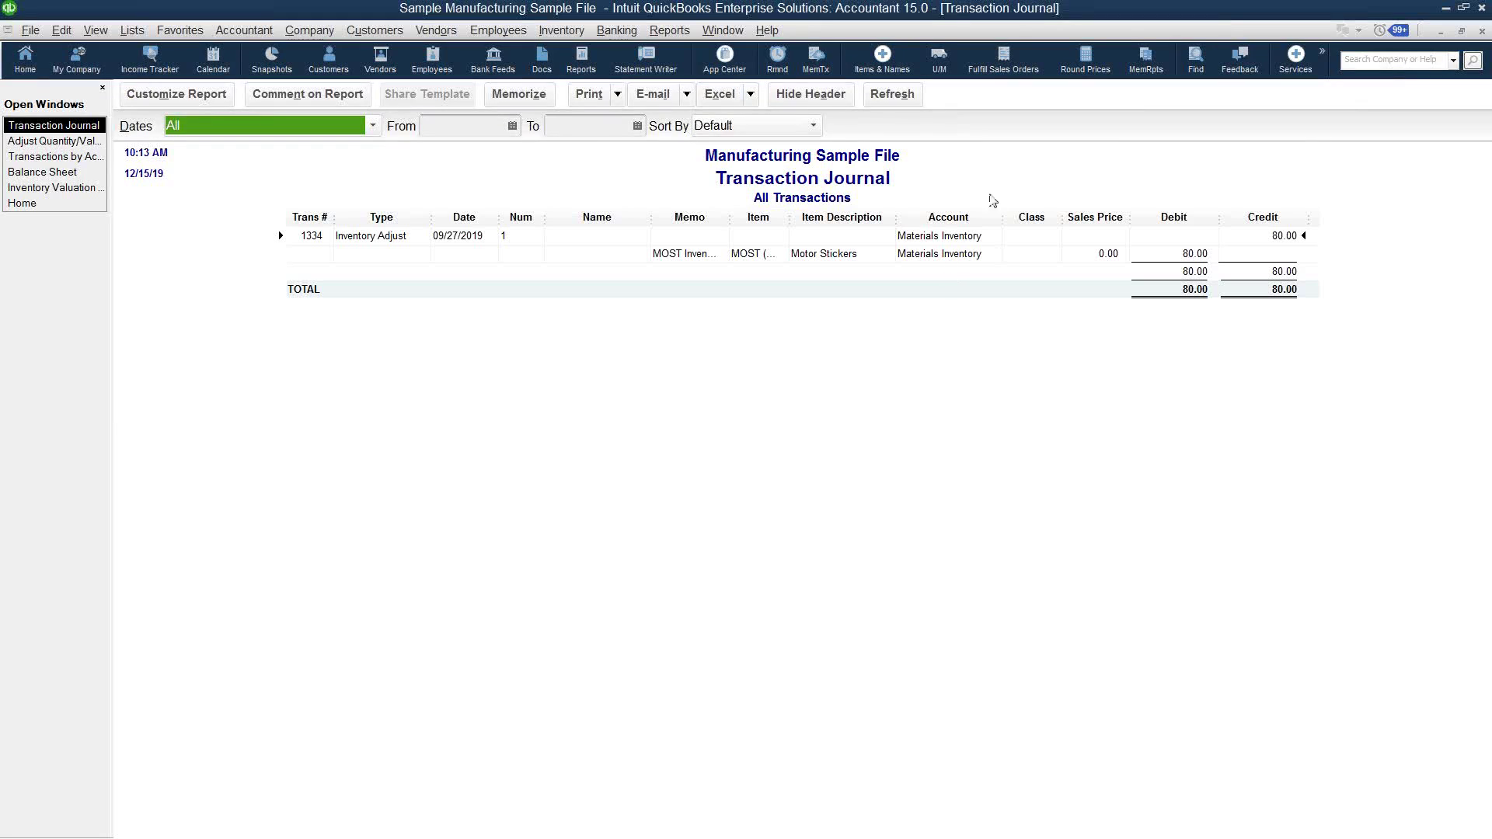
pyautogui.click(1482, 30)
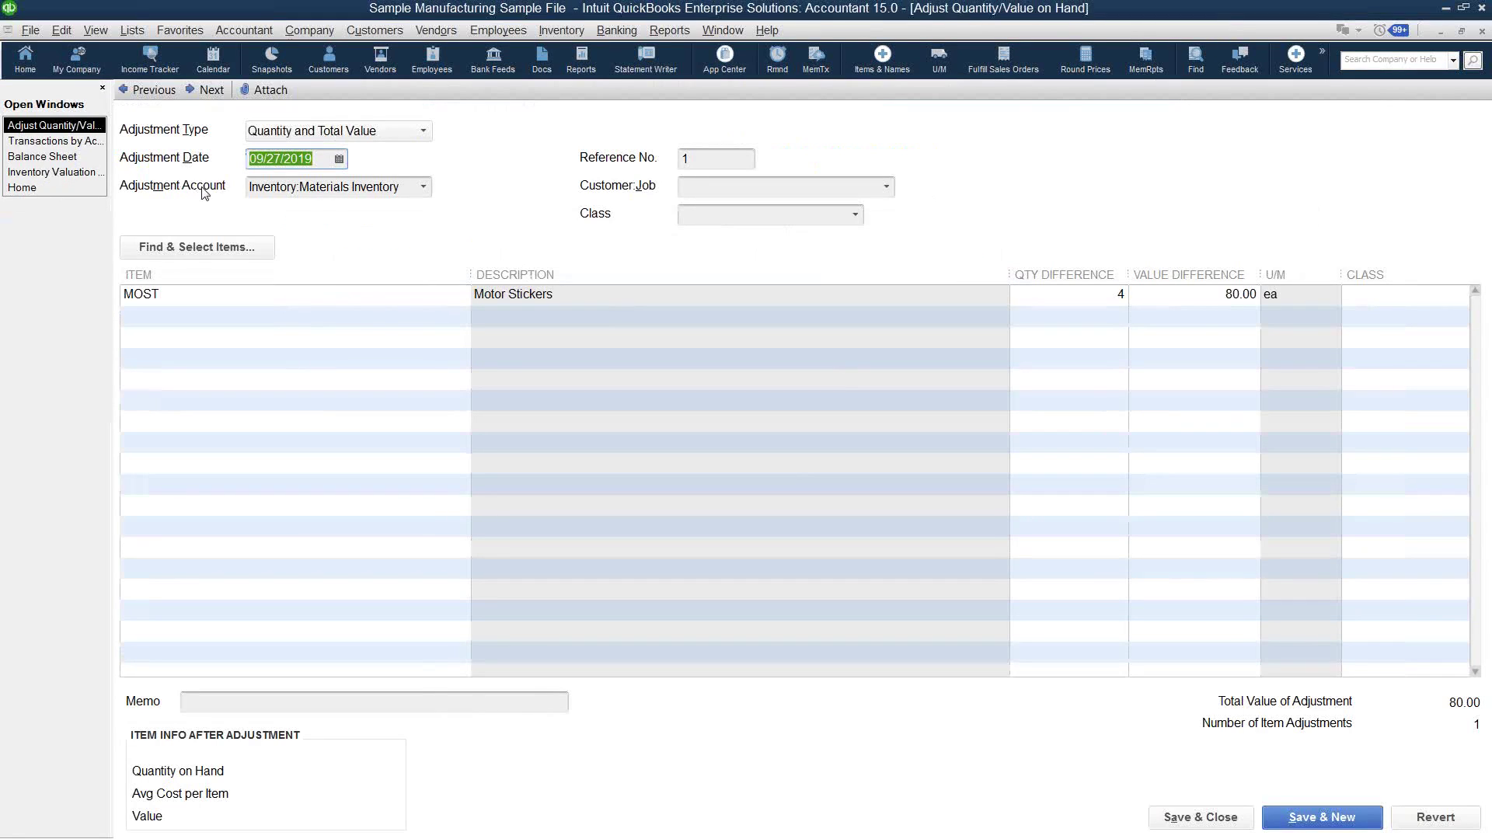
# Step: Change the inventory adjustment's account to Materials COGS, then save and record the changed transaction
pyautogui.click(425, 187)
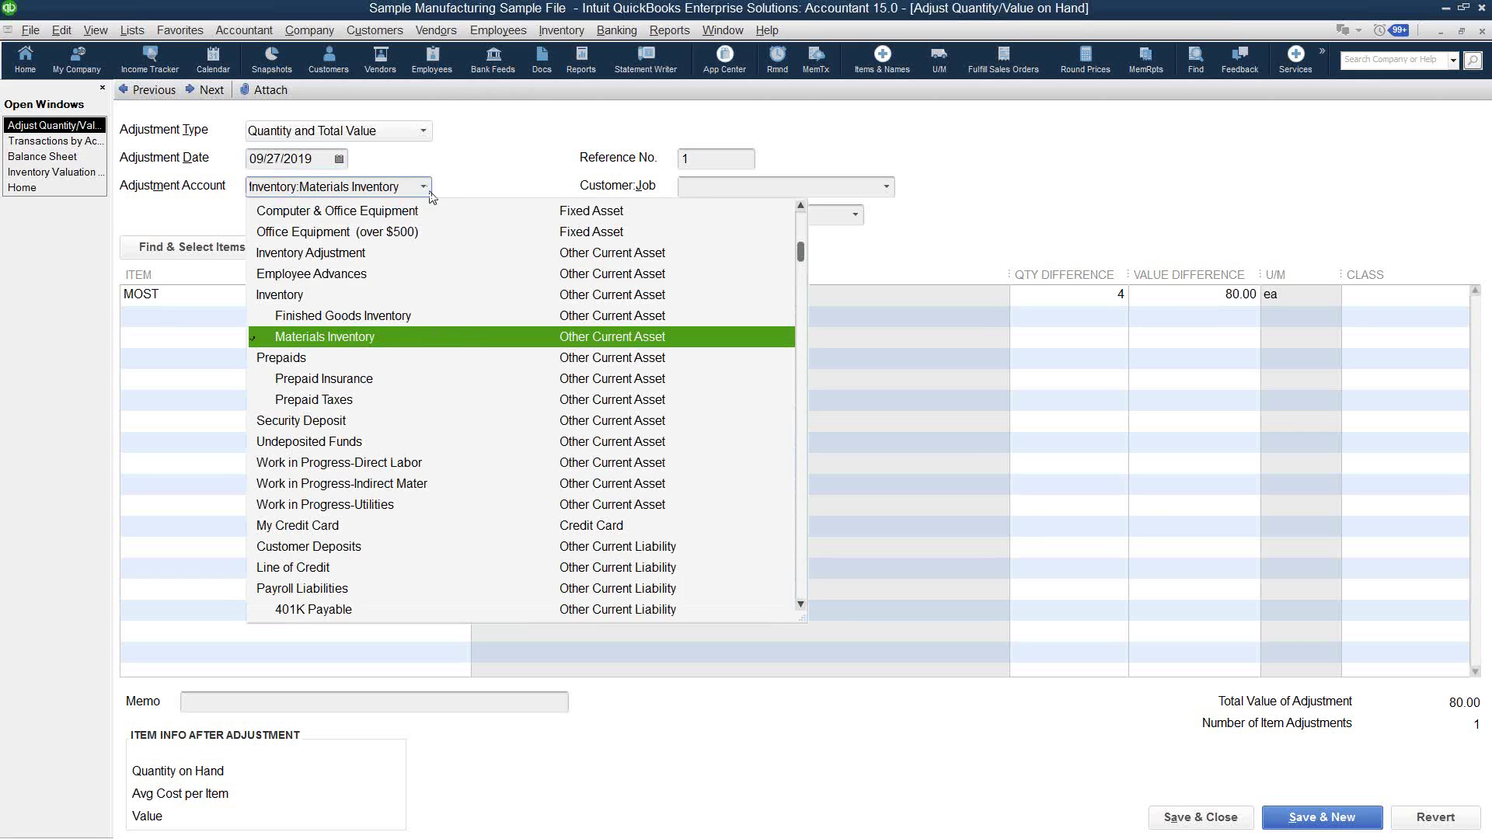
pyautogui.scroll(-9, 398, 376)
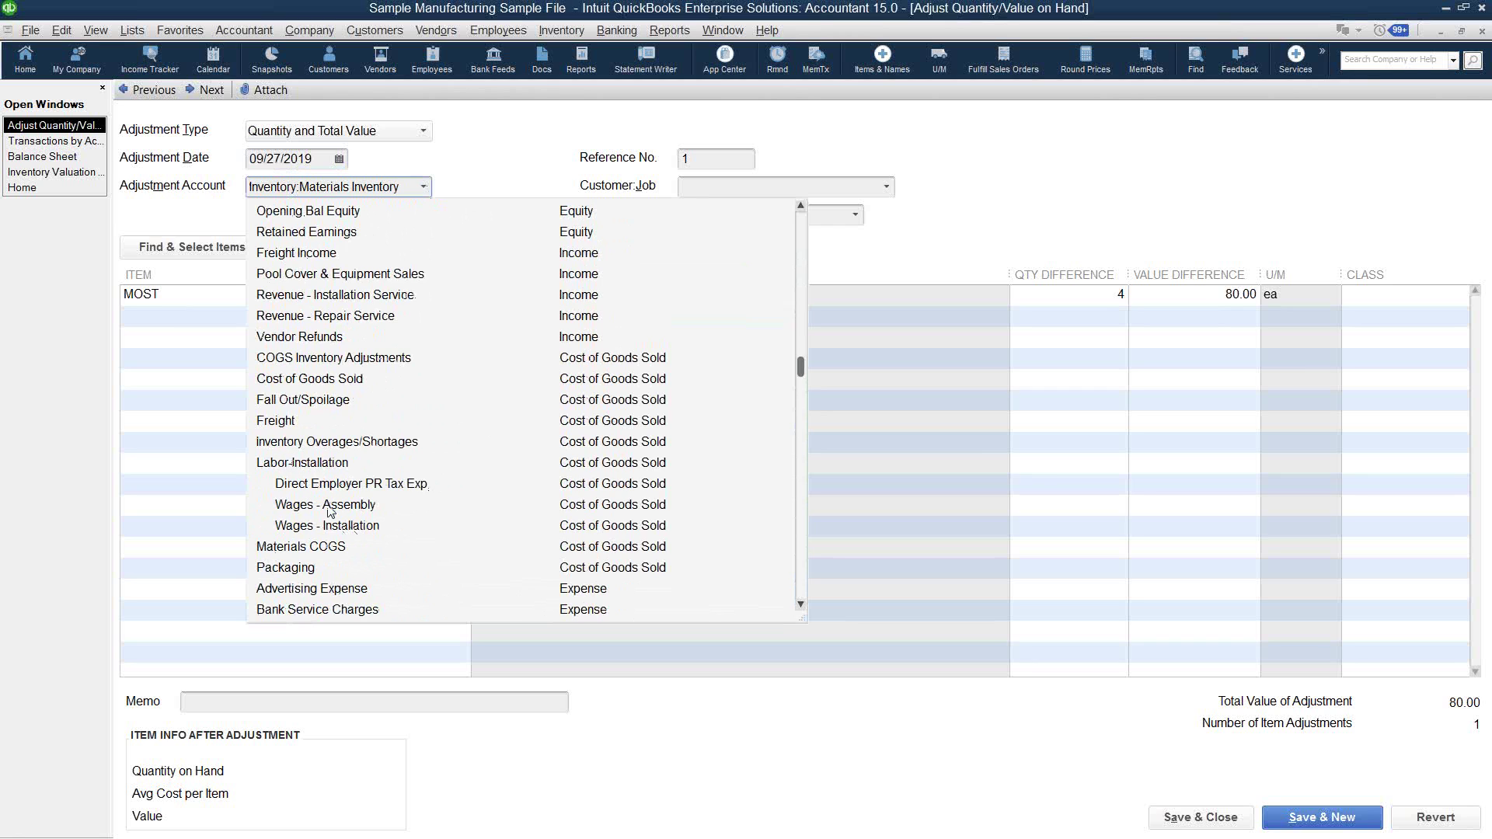
pyautogui.click(329, 553)
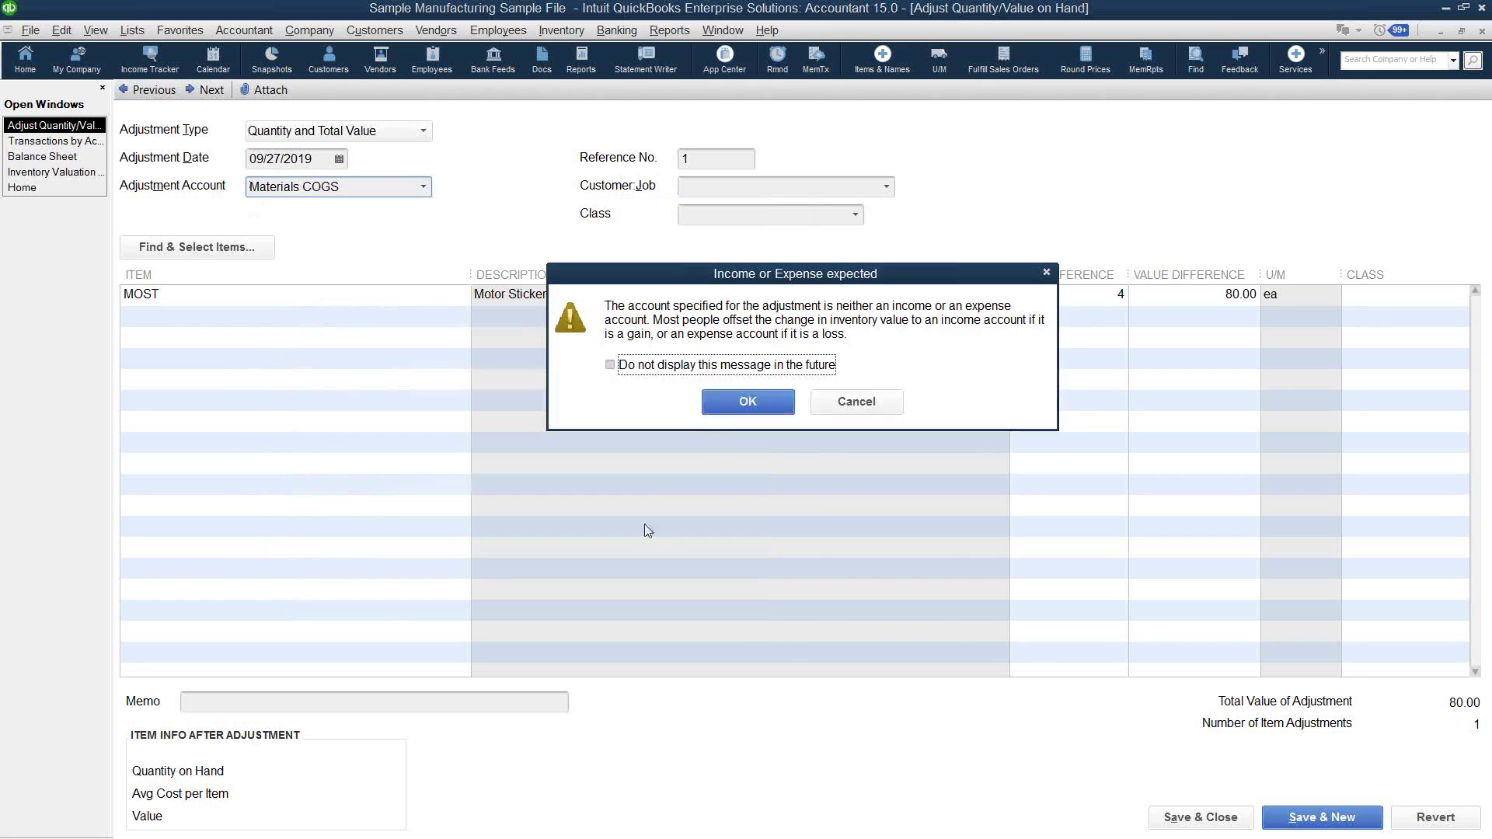
pyautogui.click(745, 399)
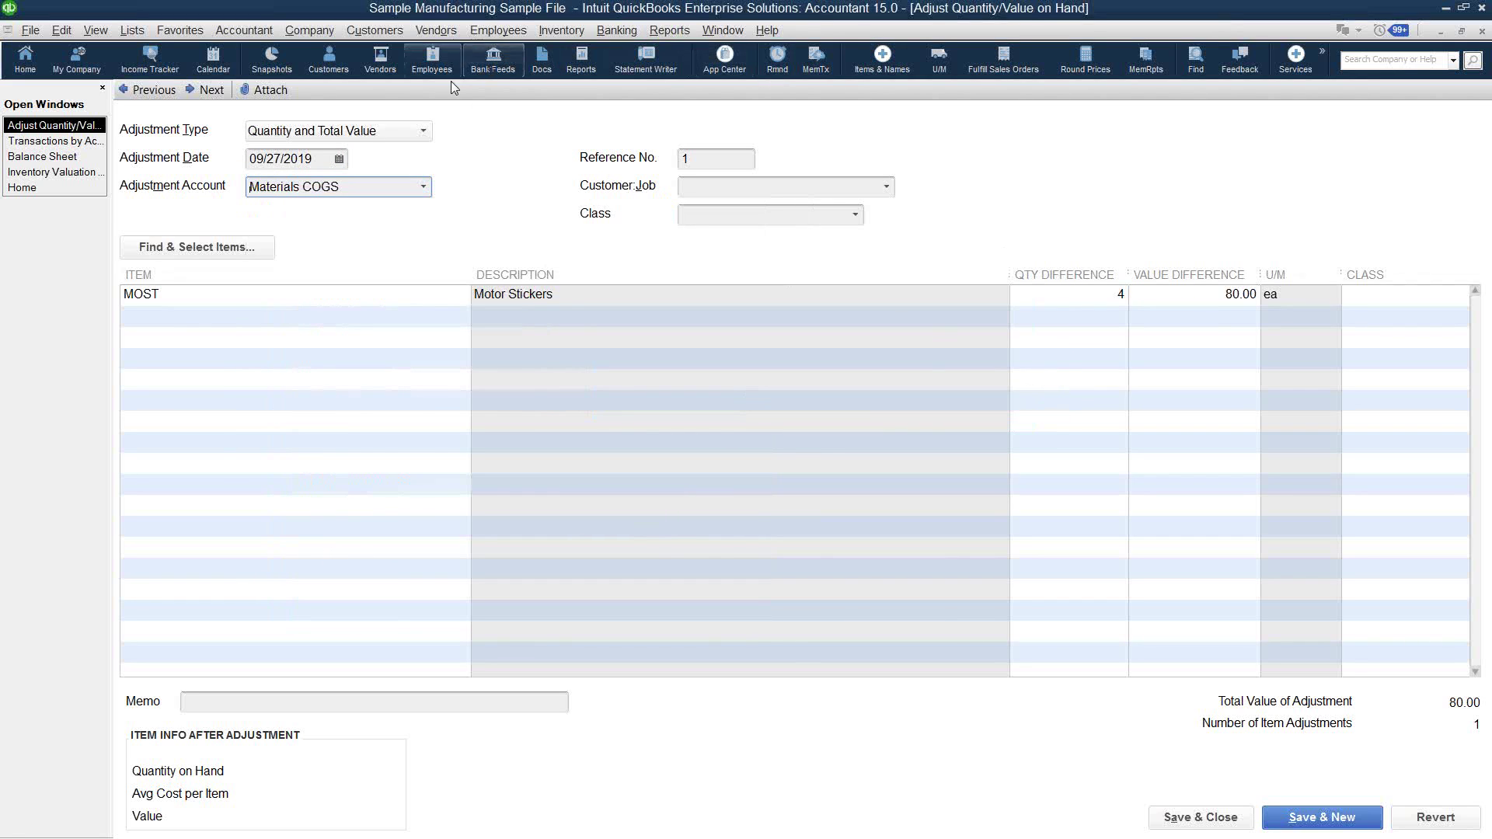
pyautogui.click(1209, 818)
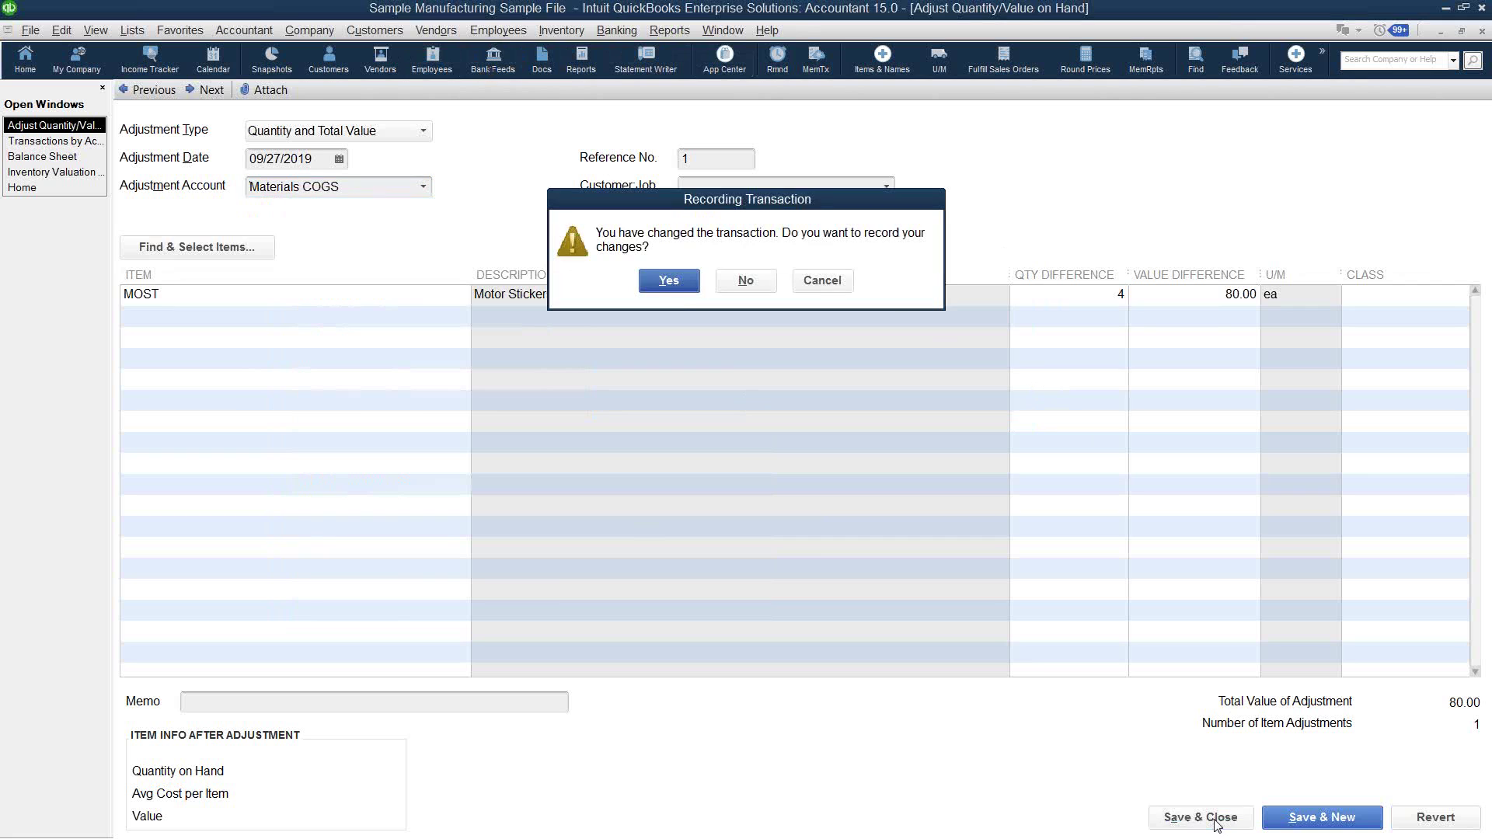
pyautogui.click(669, 281)
pyautogui.click(704, 444)
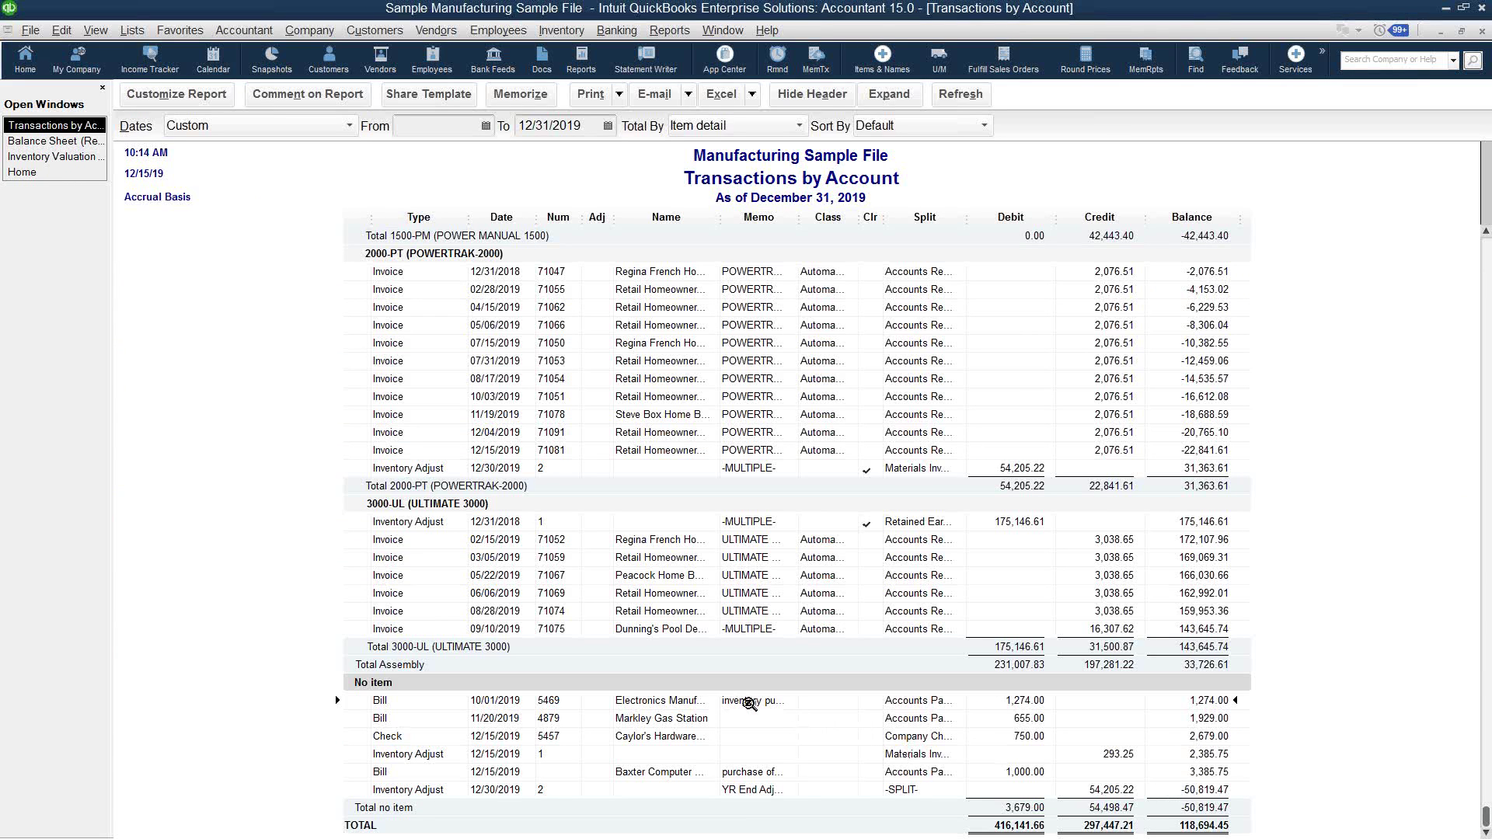
# Step: Open the 10/01/2019 Electronics Manufacturer bill from the No item section and delete its Finished Goods Inventory expense line
pyautogui.doubleClick(482, 700)
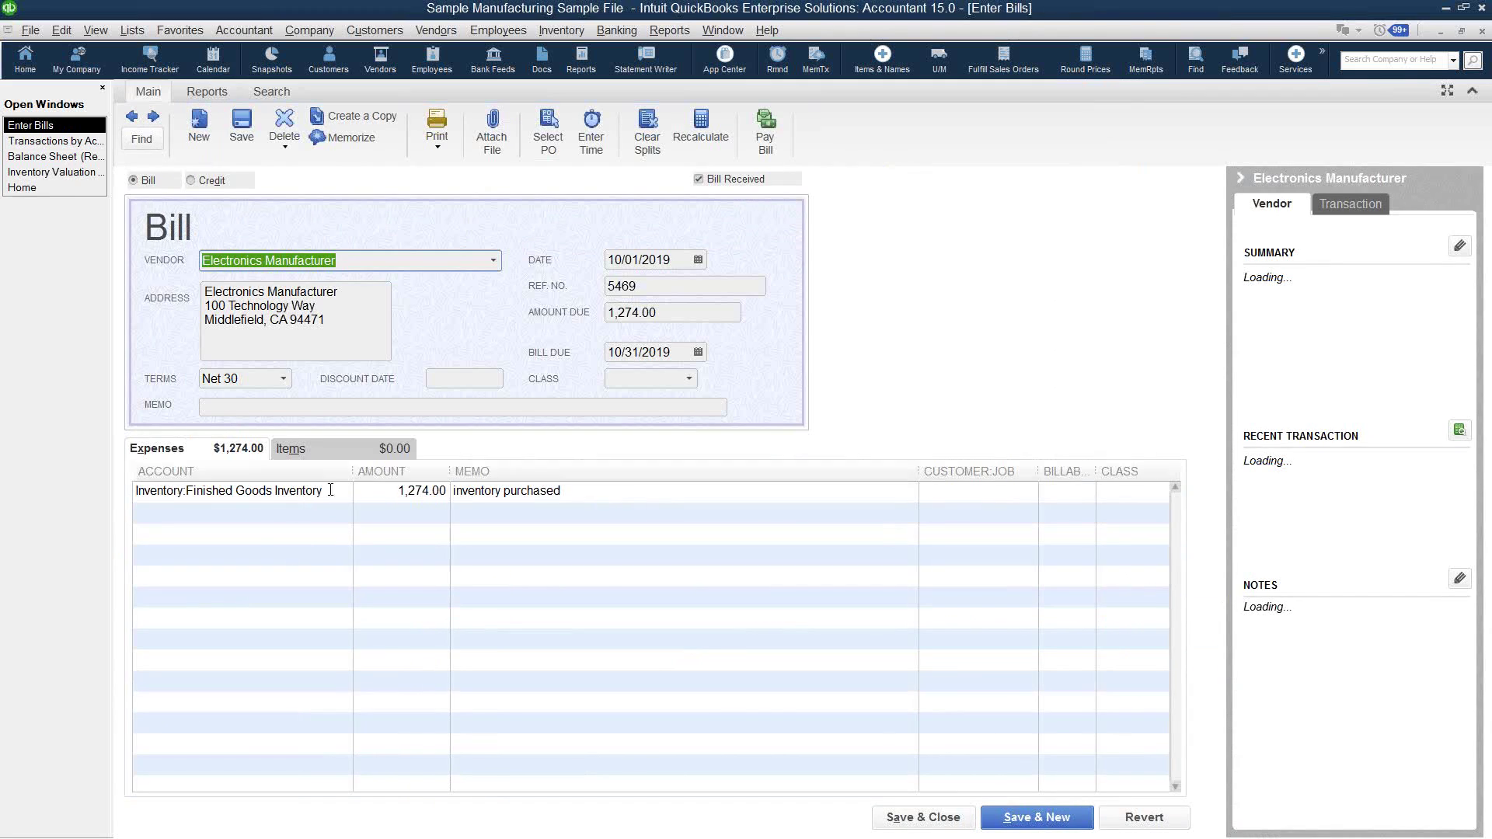
pyautogui.click(325, 445)
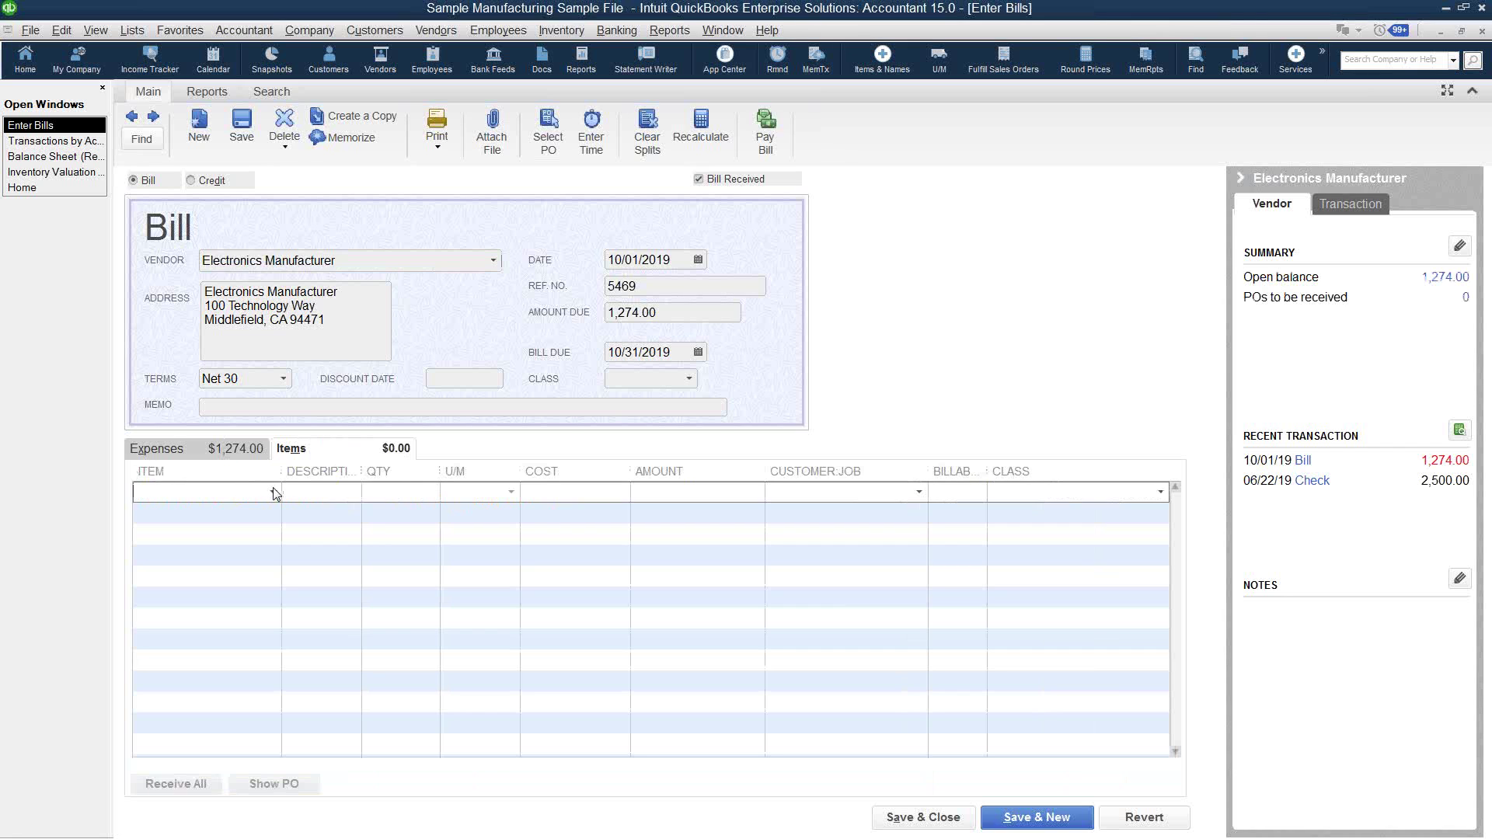
pyautogui.click(143, 450)
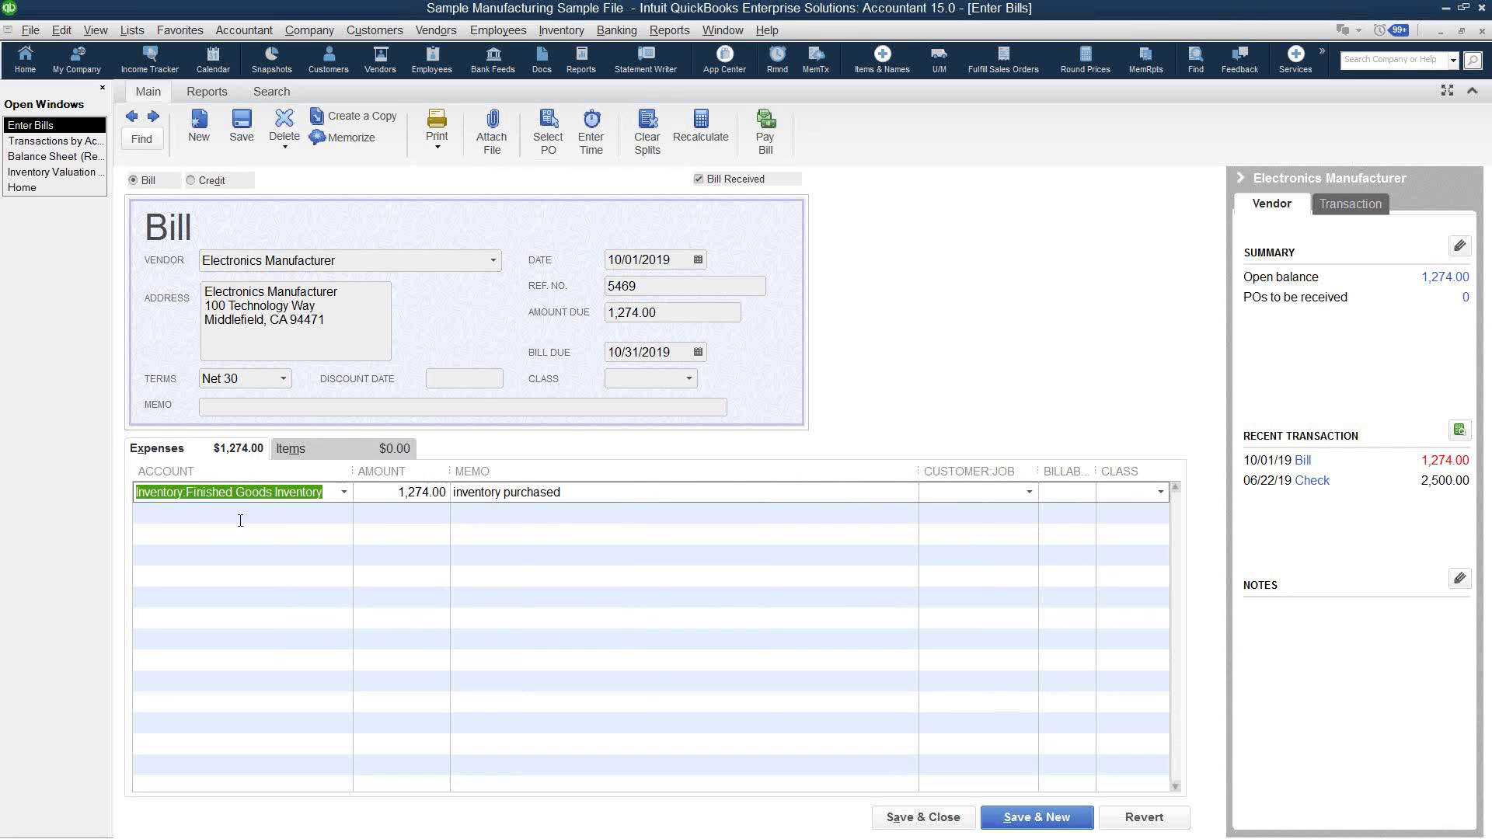
pyautogui.hotkey('ctrl', 'Delete')
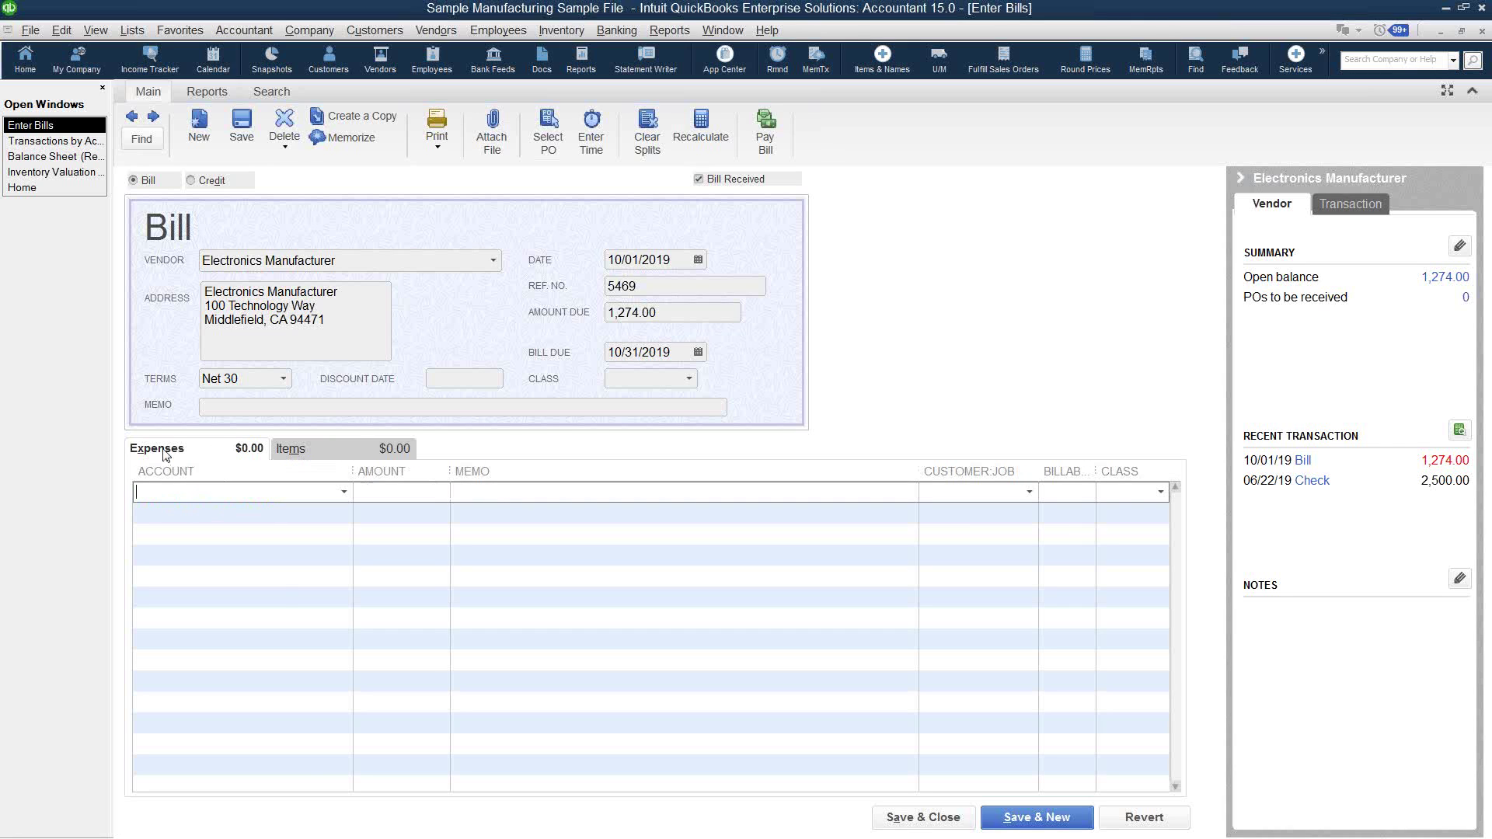
# Step: Add item ELCO-12G to the bill's item lines with a quantity of 10
pyautogui.click(318, 453)
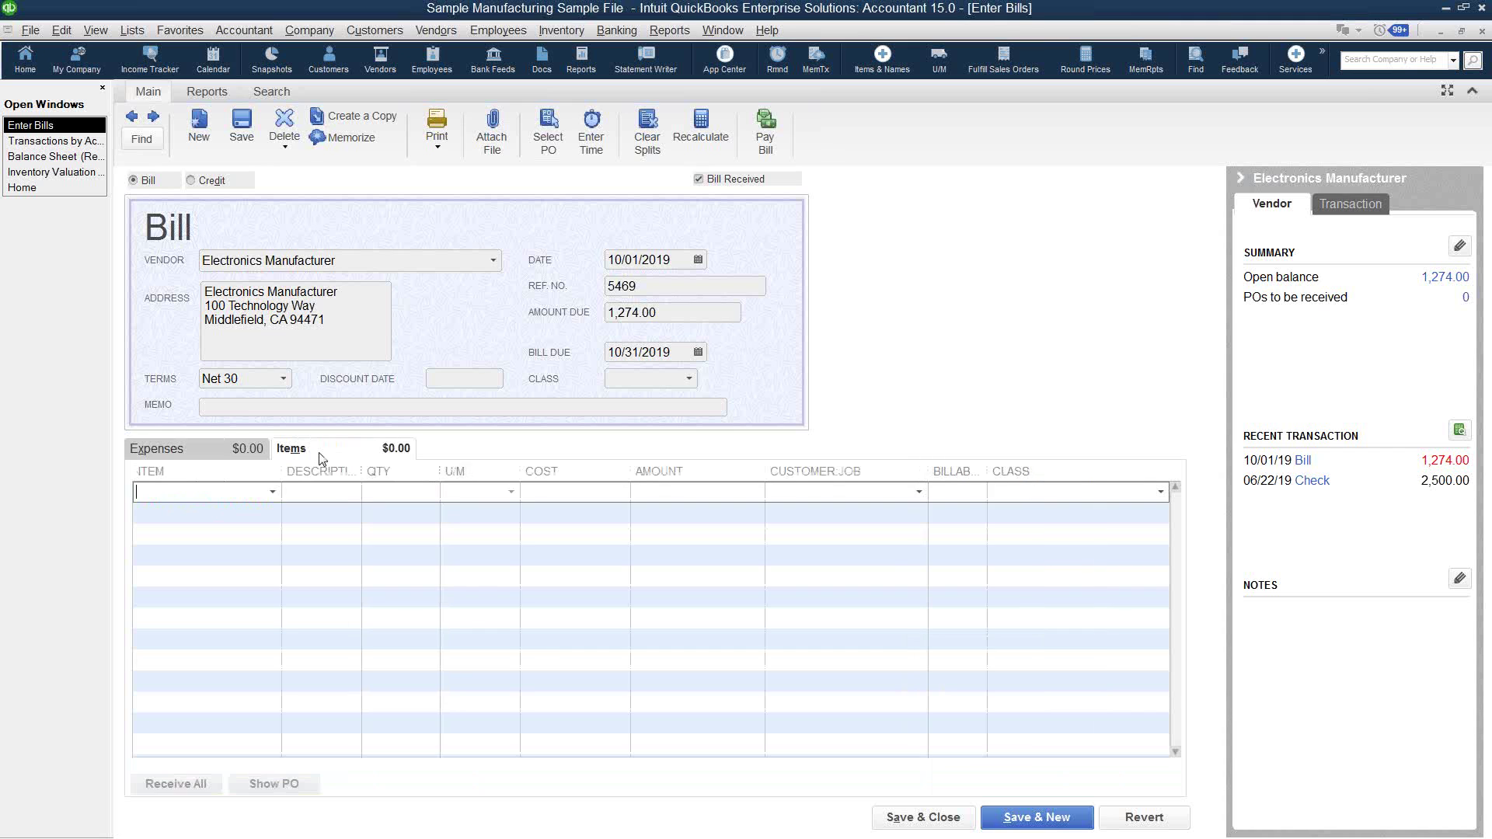
pyautogui.click(272, 492)
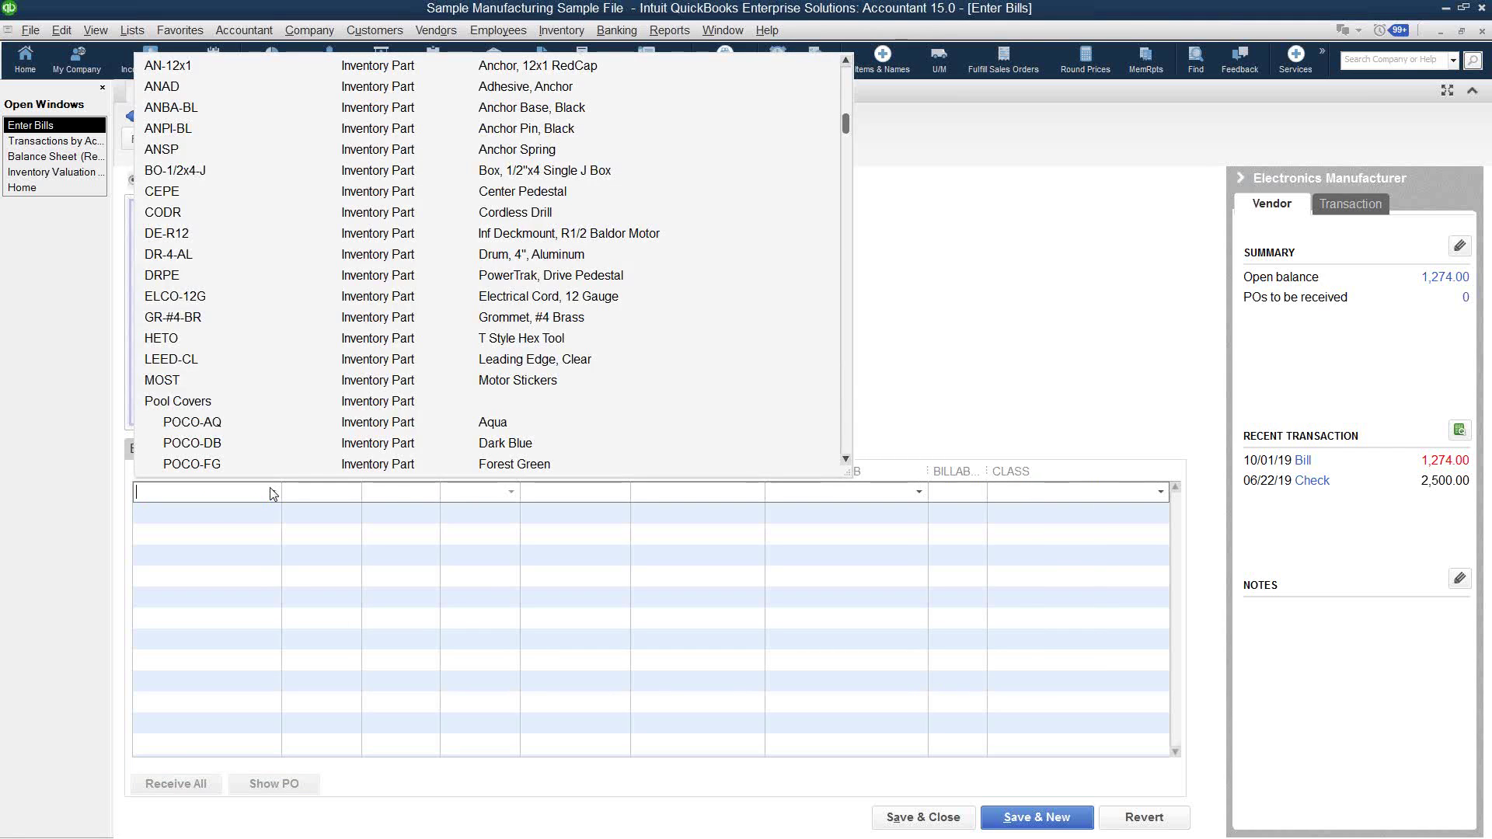
pyautogui.click(165, 296)
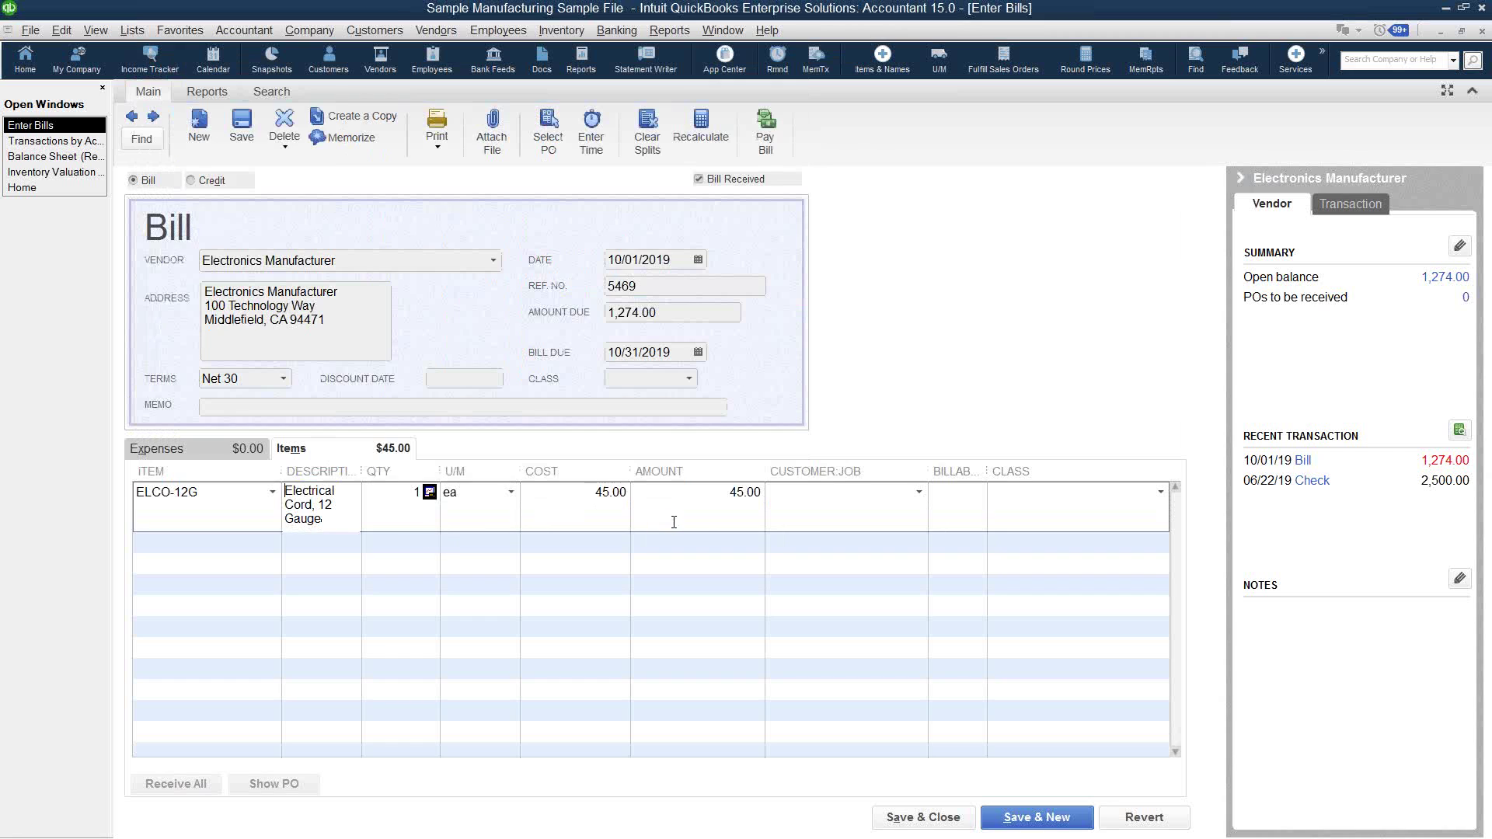
pyautogui.click(408, 492)
pyautogui.write('100')
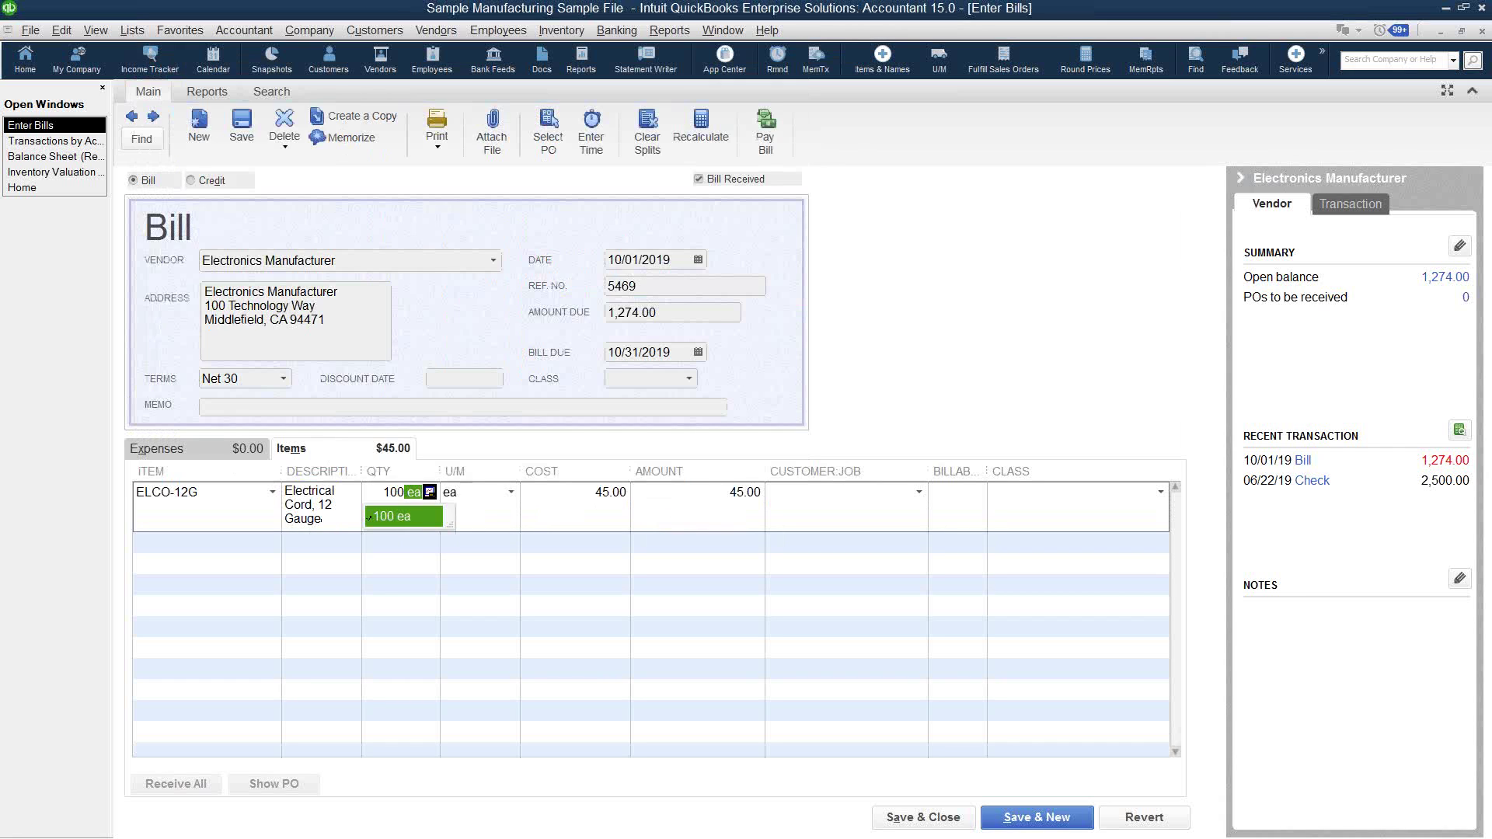
pyautogui.press('Tab')
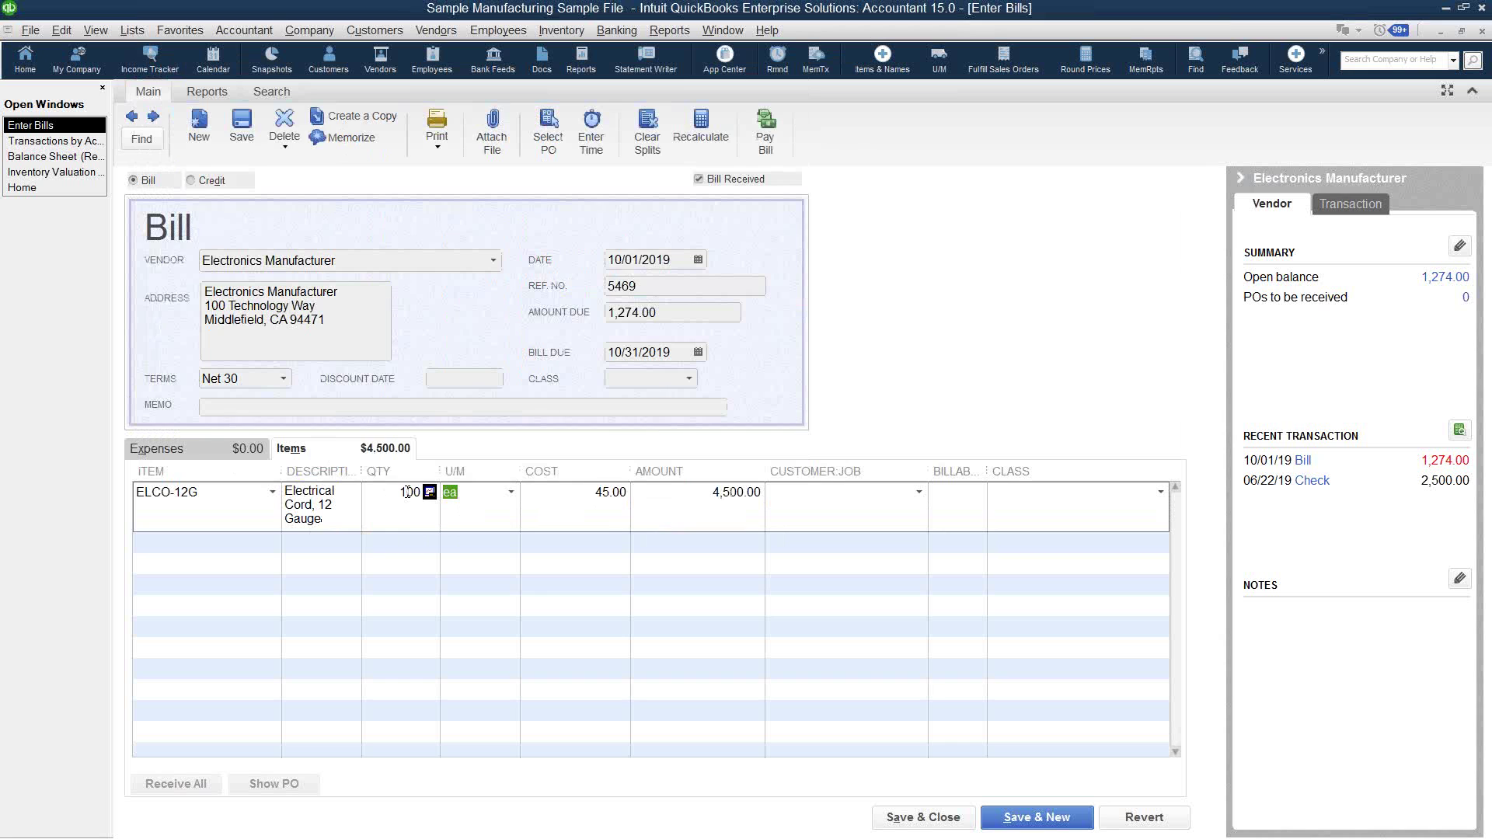
pyautogui.click(408, 492)
pyautogui.press('Delete')
# Step: Set the ELCO-12G line amount to 1,274.00 without updating the item record's cost, and save the changed bill
pyautogui.click(662, 495)
pyautogui.hotkey('shift', 'End')
pyautogui.write('1274.')
pyautogui.press('Tab')
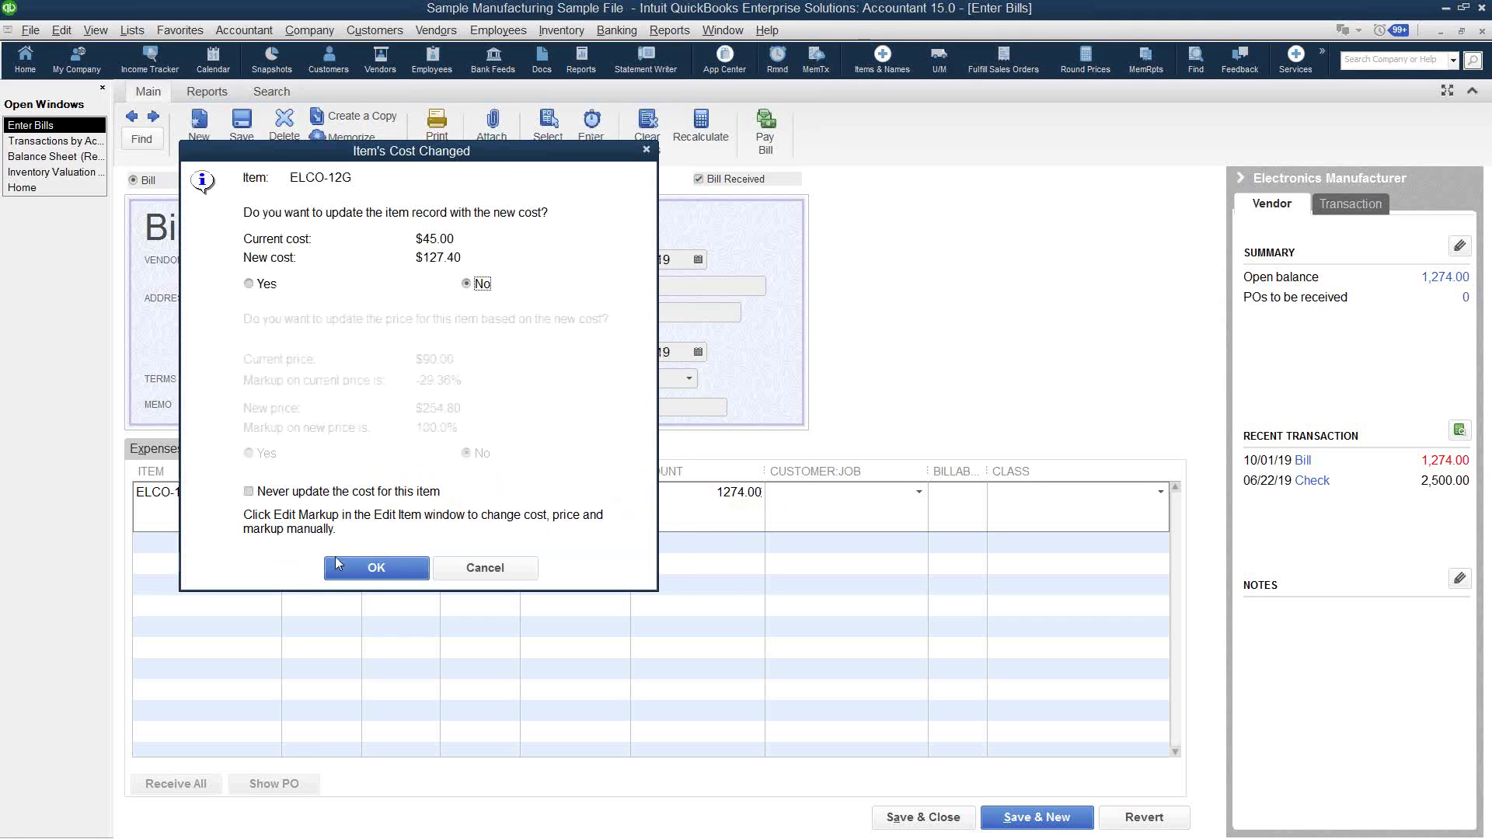
pyautogui.click(336, 562)
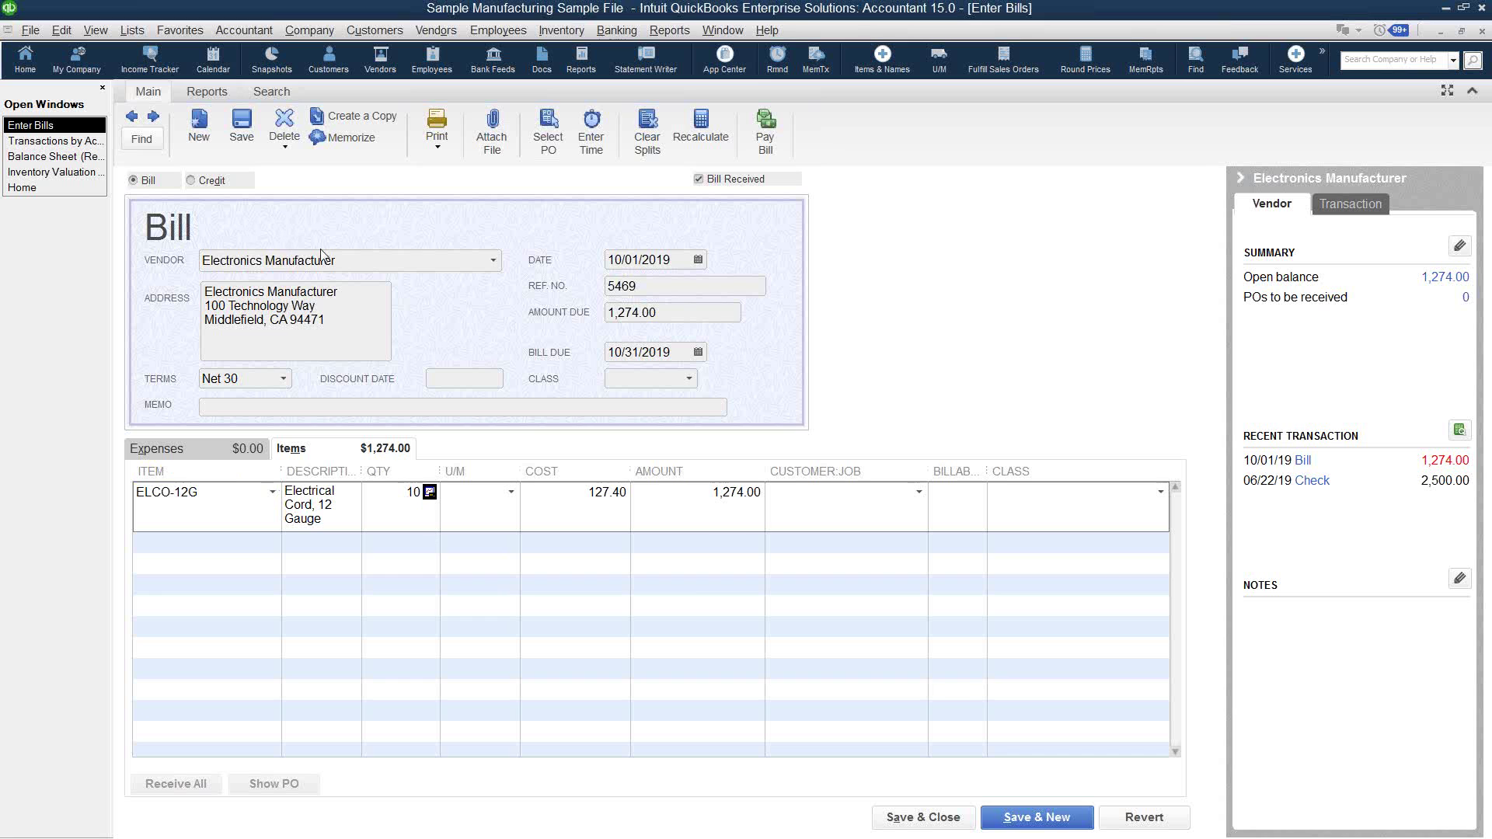
pyautogui.click(241, 128)
pyautogui.click(666, 280)
pyautogui.click(703, 440)
# Step: Review the bill's transaction journal with a wider Item column, then close the report without memorizing it and close the bill
pyautogui.click(210, 92)
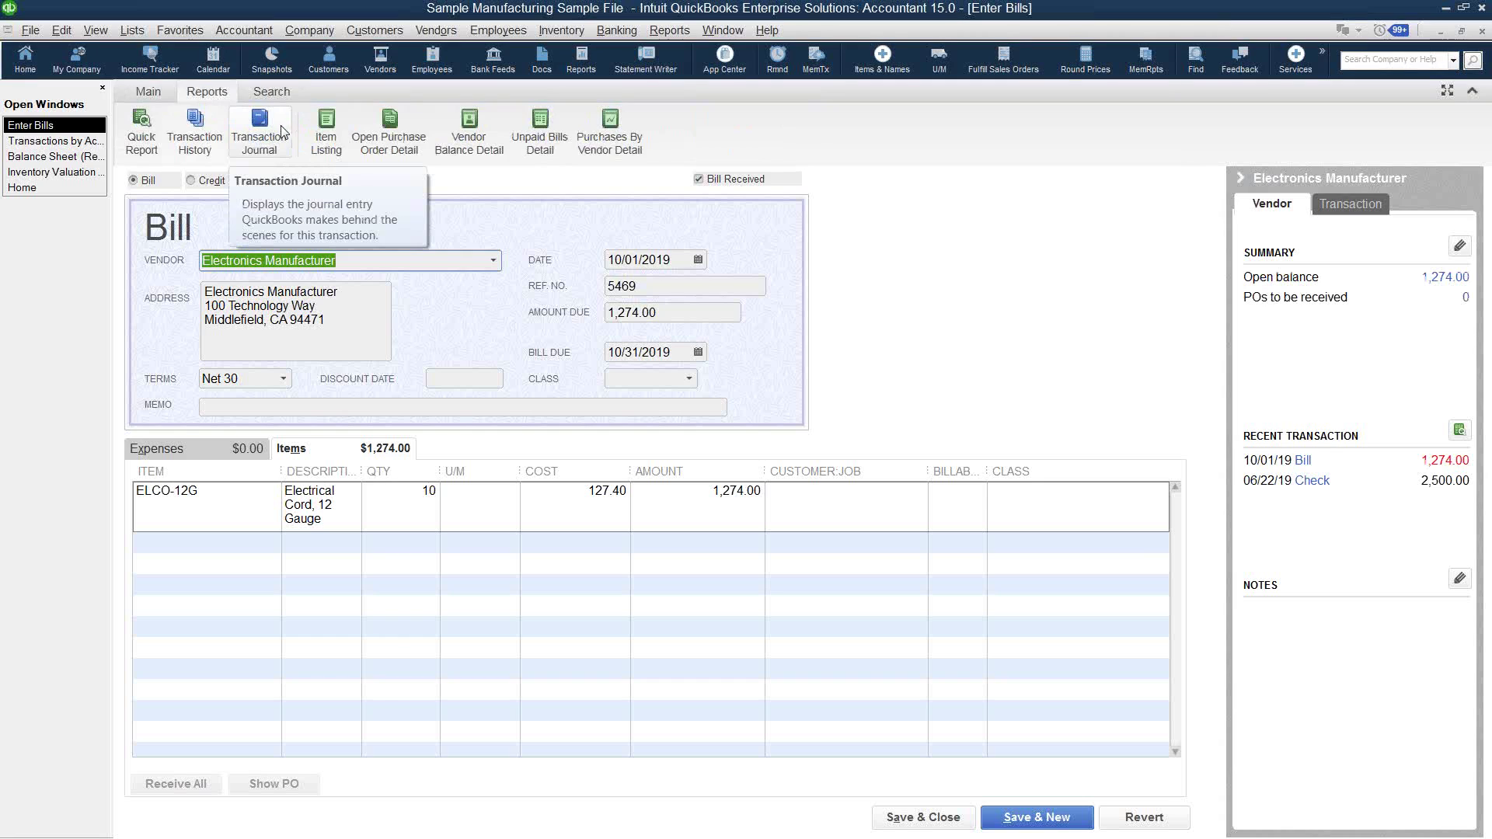
pyautogui.click(282, 132)
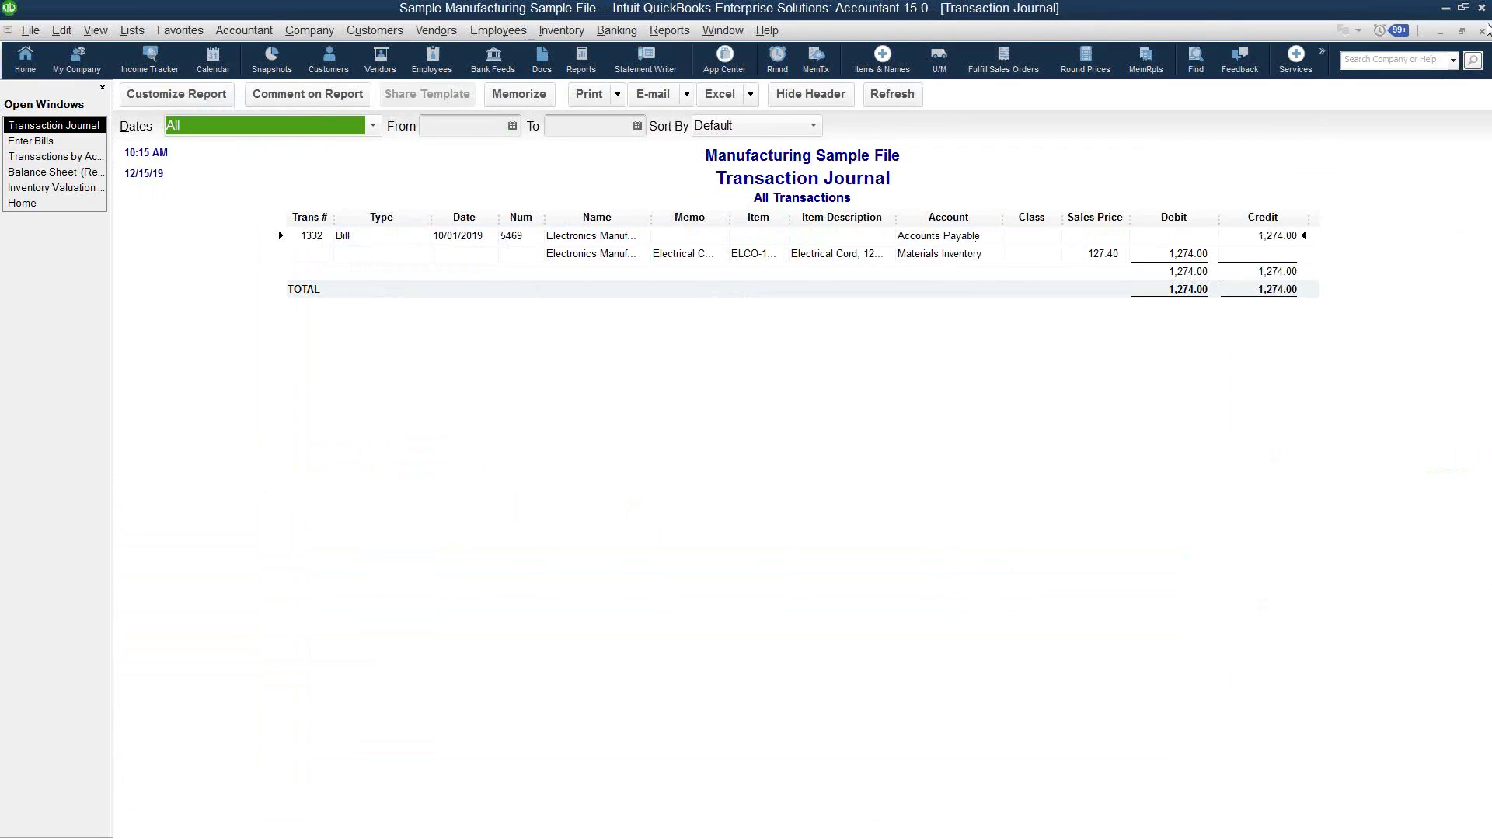
pyautogui.click(788, 219)
pyautogui.moveTo(790, 212); pyautogui.dragTo(845, 210)
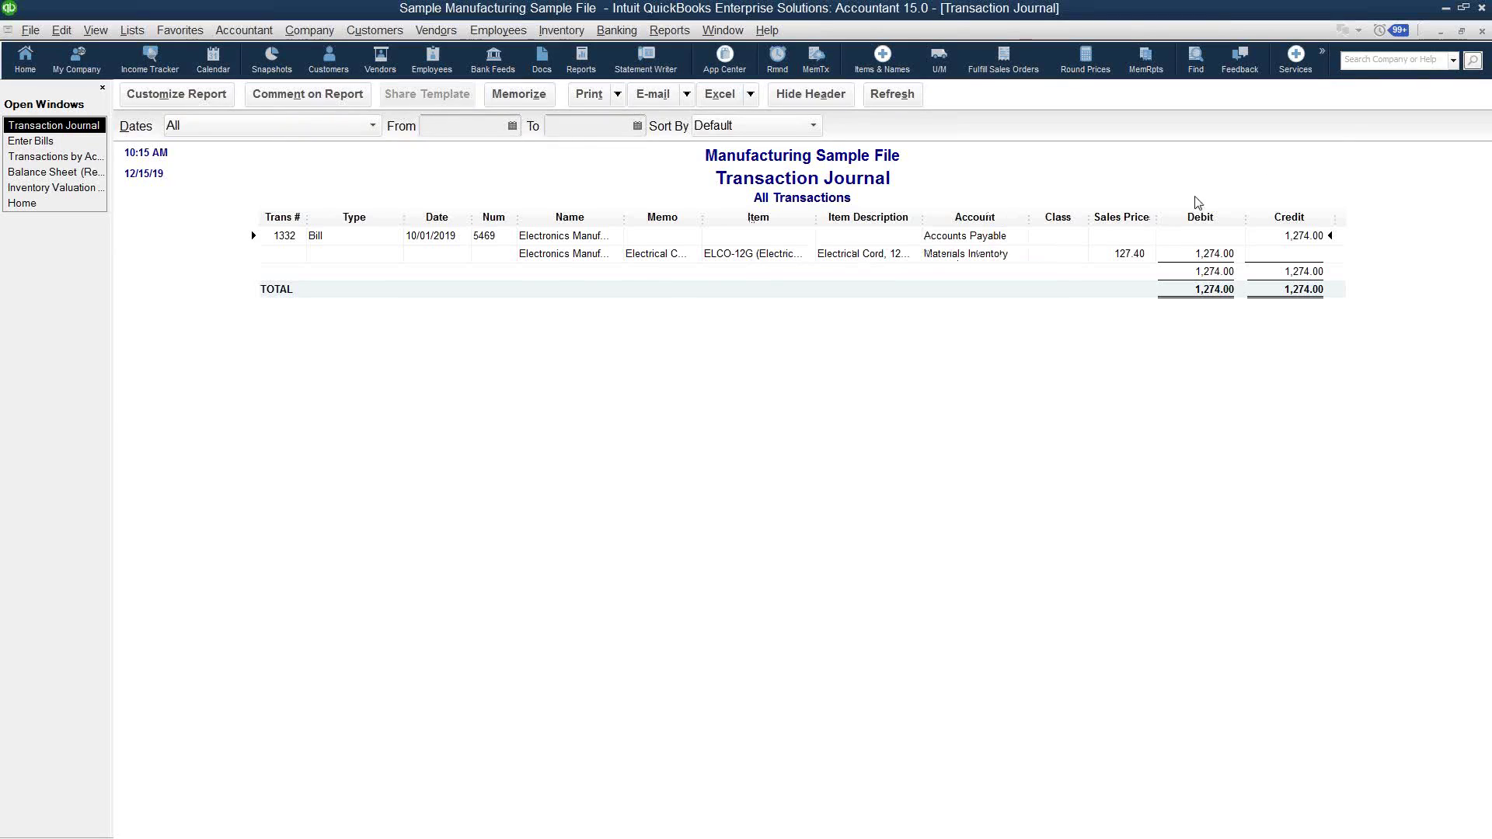
pyautogui.click(1482, 31)
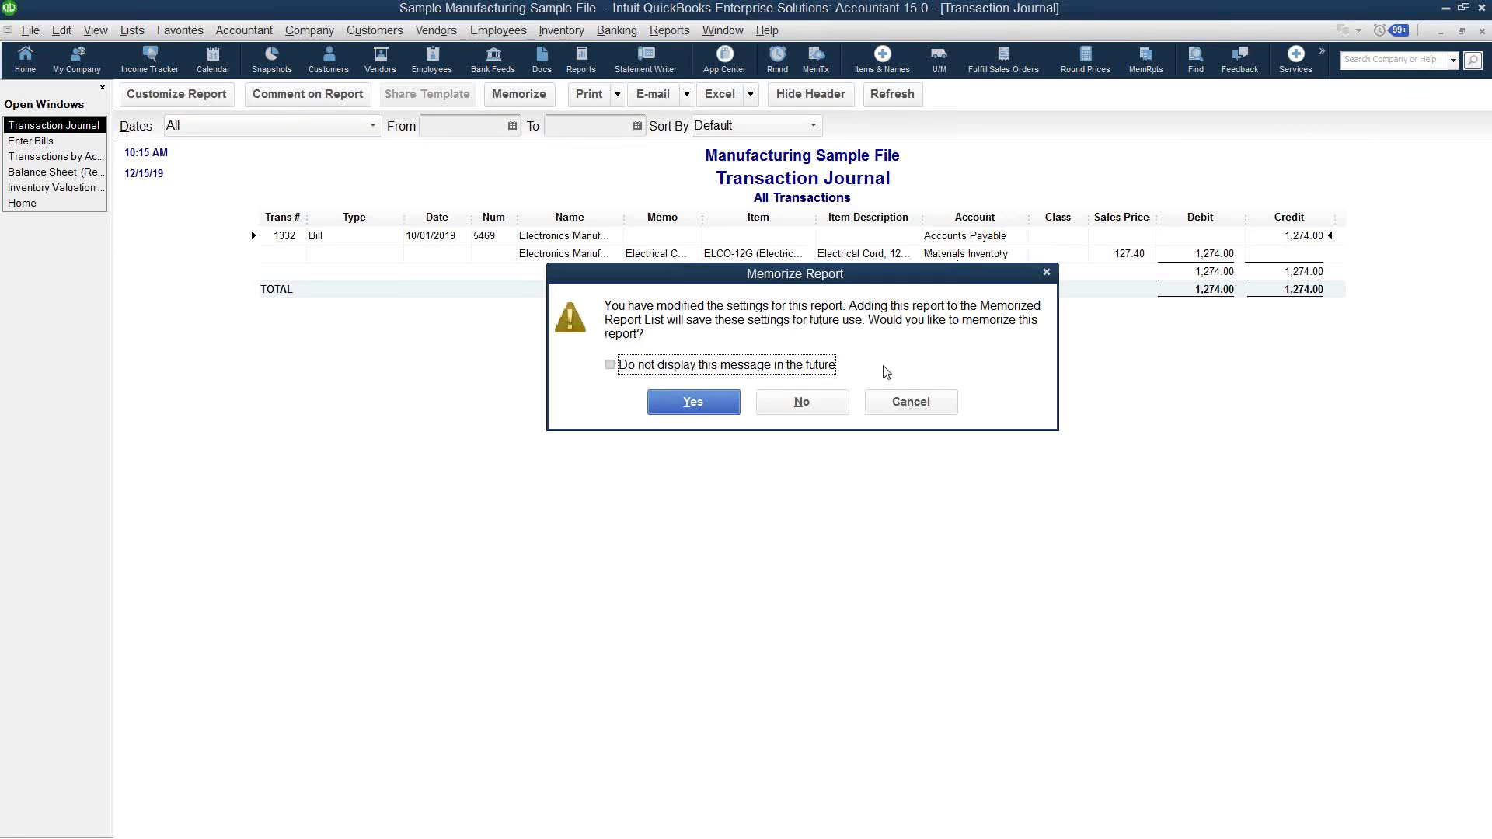
pyautogui.click(801, 402)
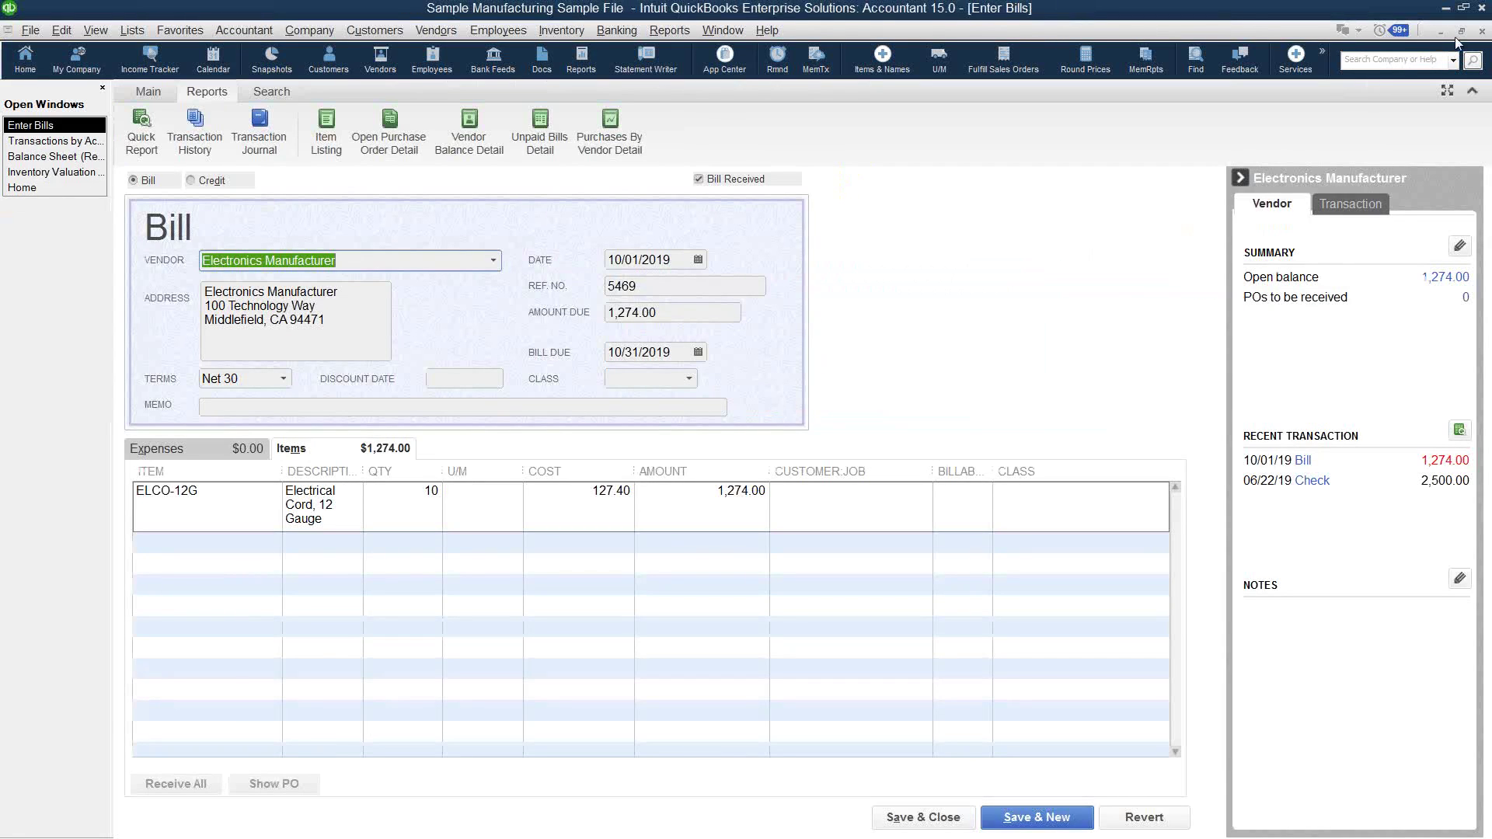
pyautogui.click(1482, 31)
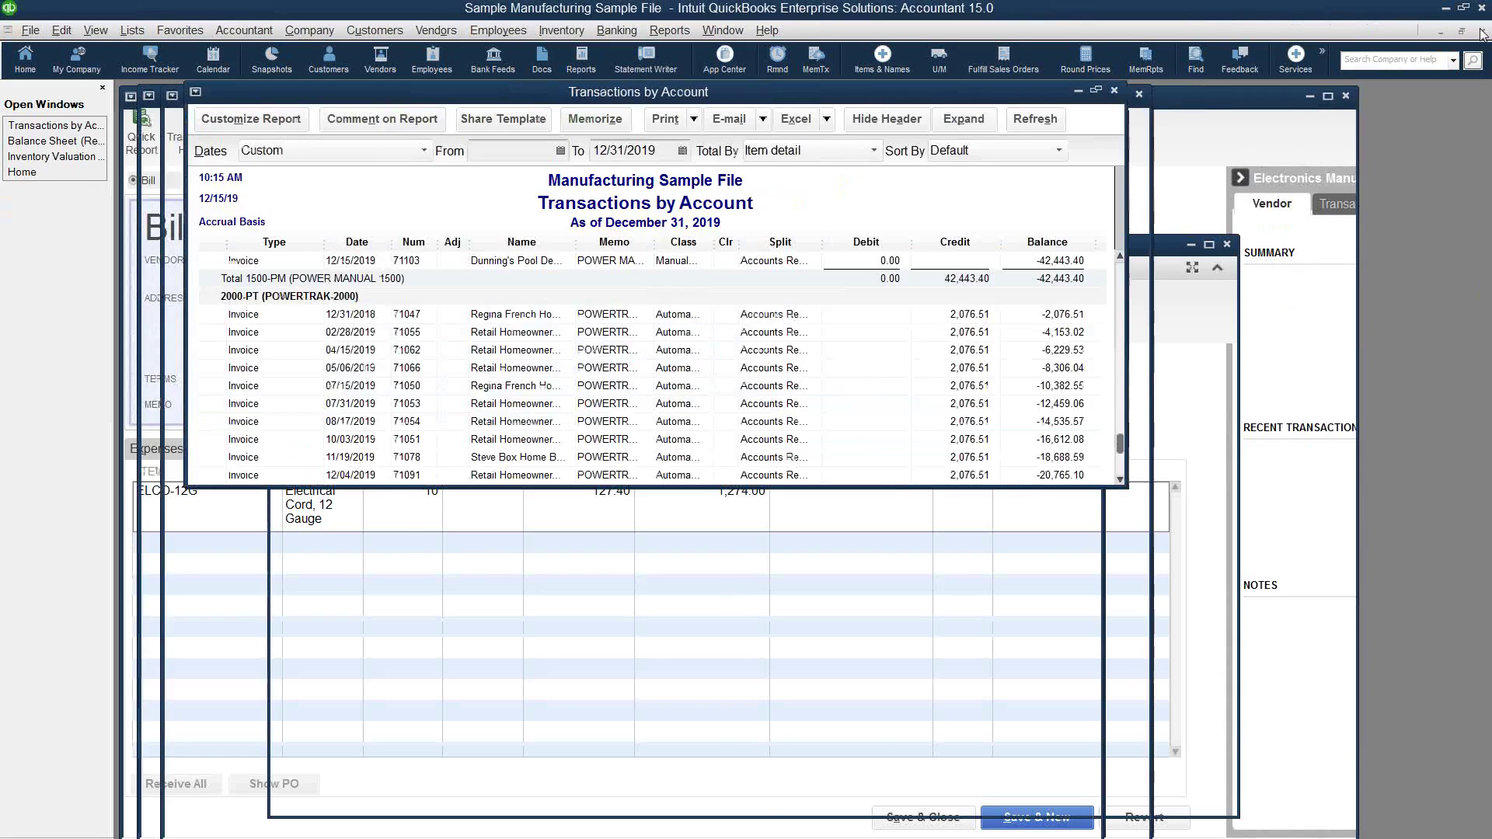
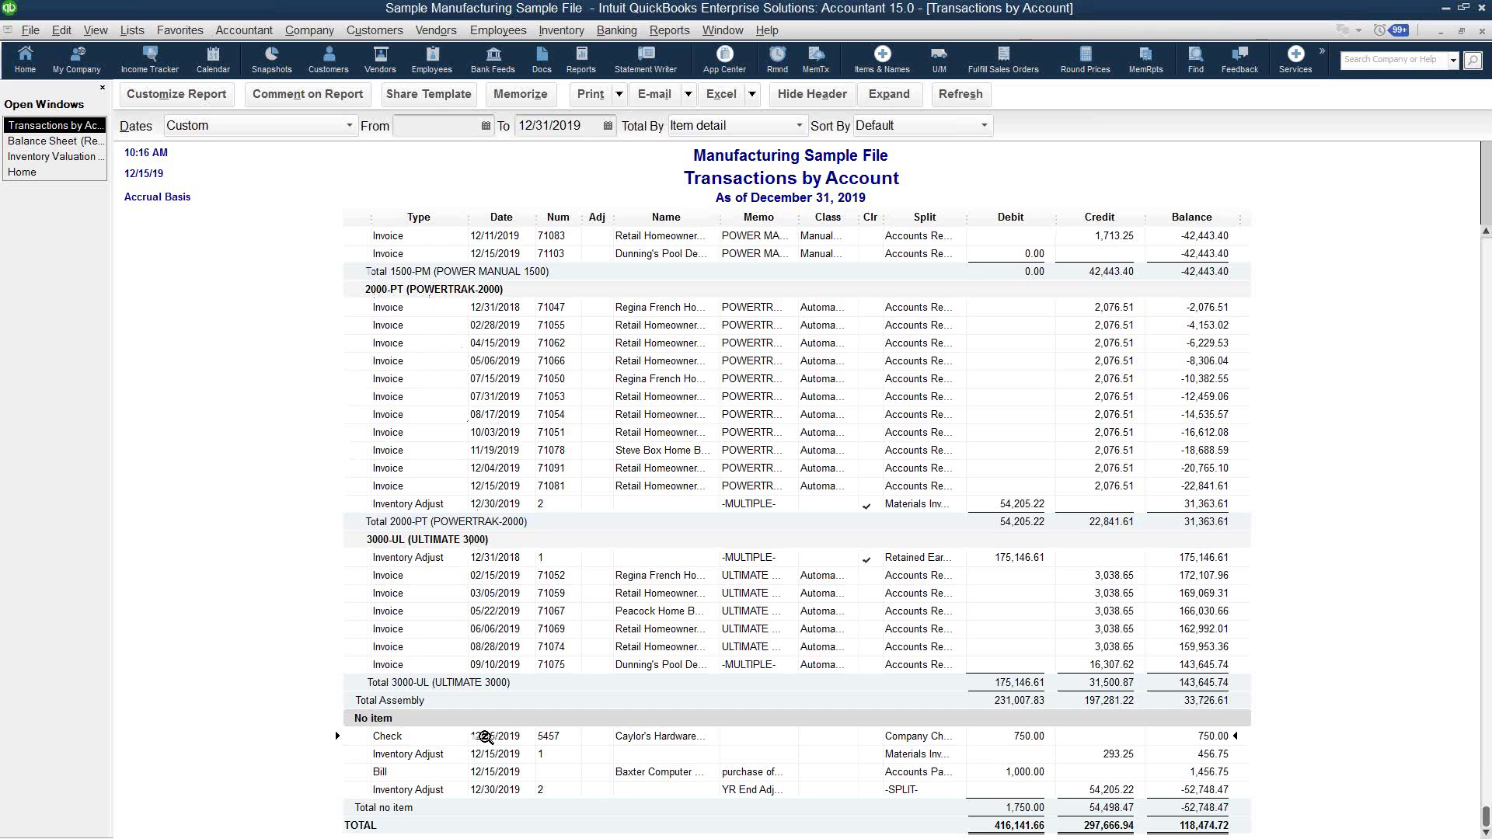
# Step: Open the 12/15/2019 Caylor's Hardware check from the No item section and delete its Materials Inventory expense line
pyautogui.doubleClick(485, 736)
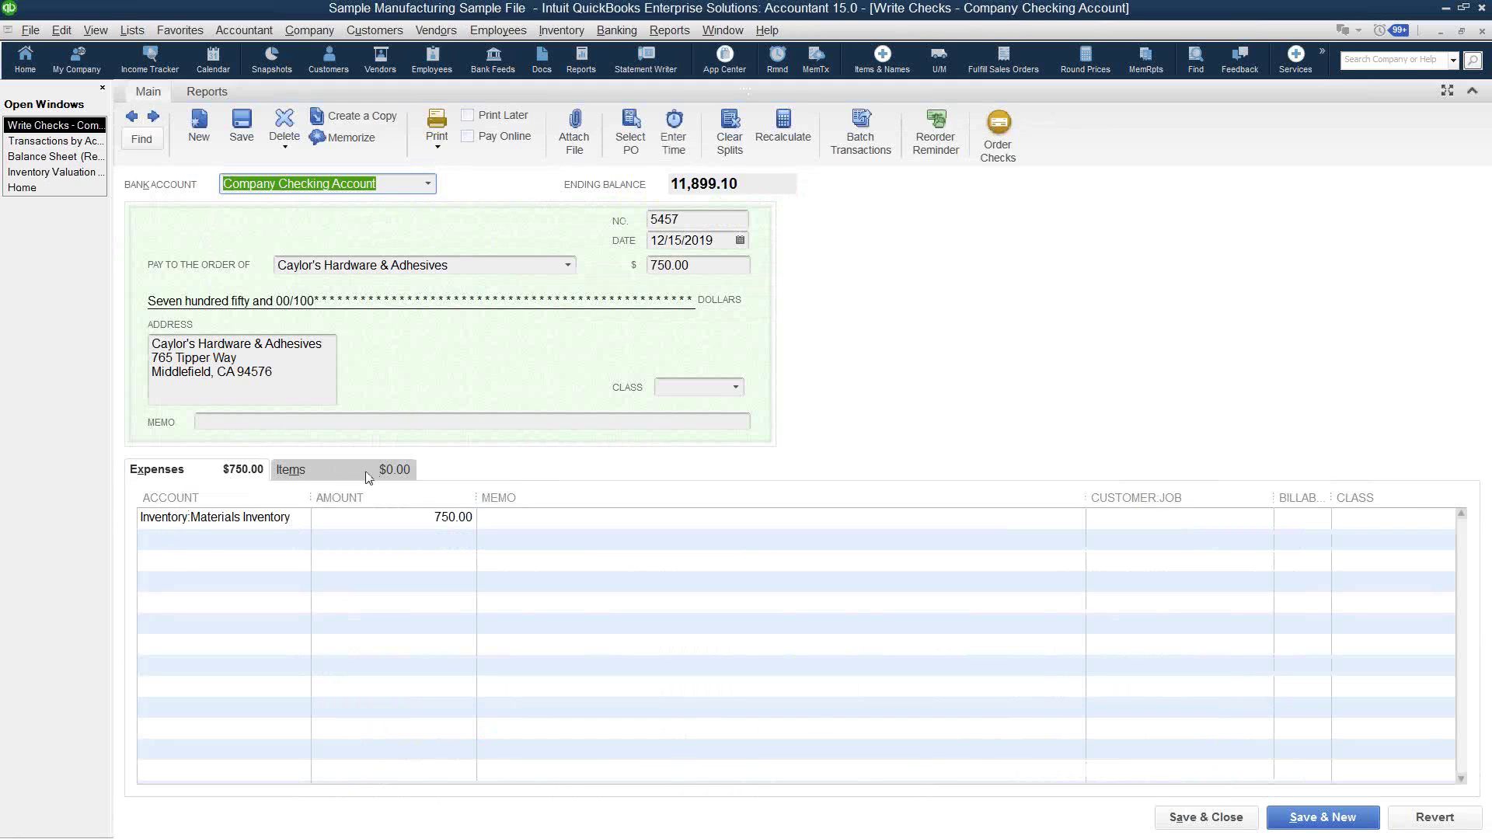
pyautogui.doubleClick(182, 519)
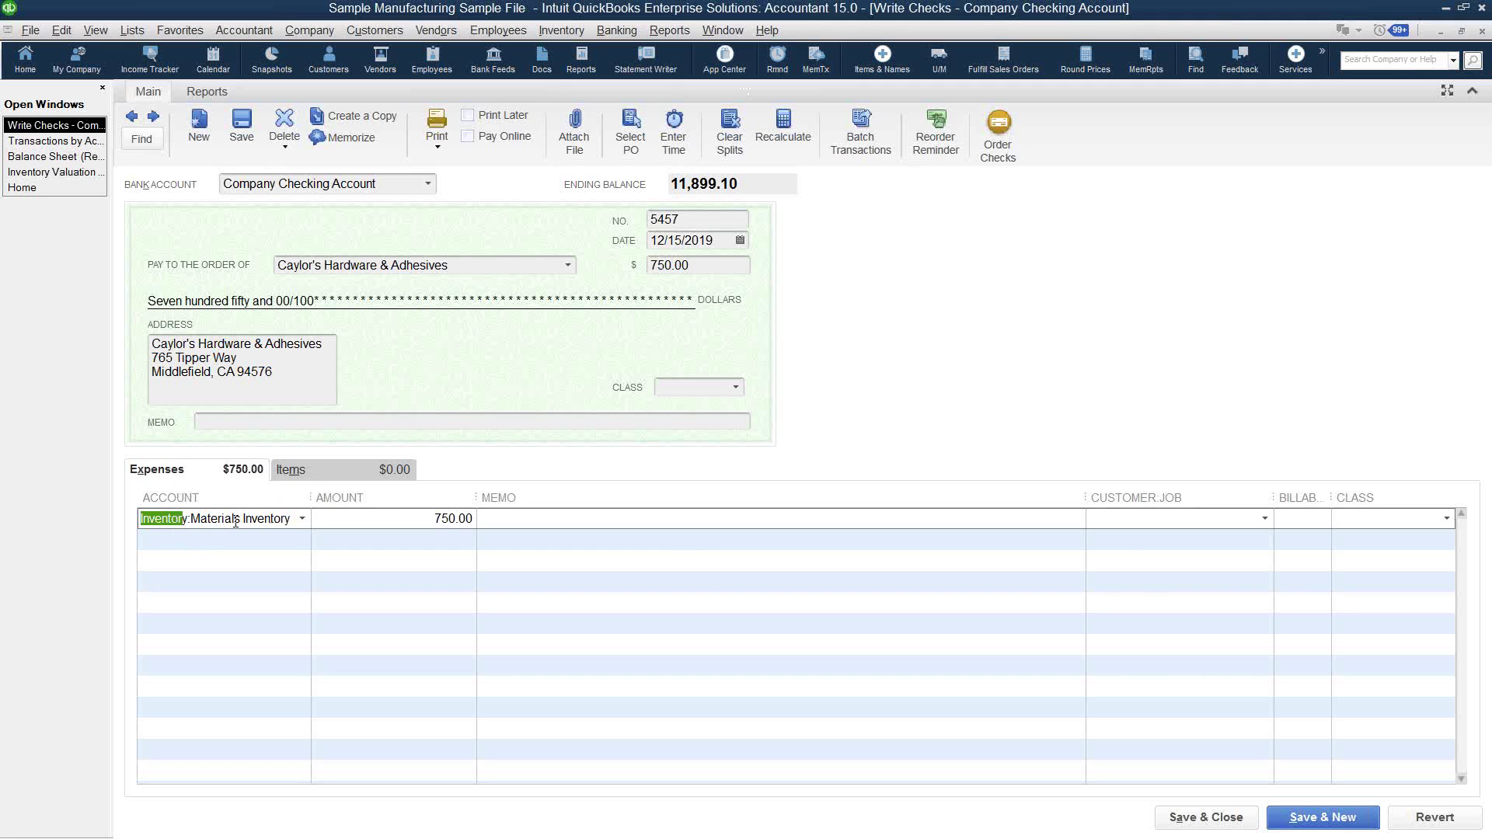
pyautogui.hotkey('ctrl', 'Delete')
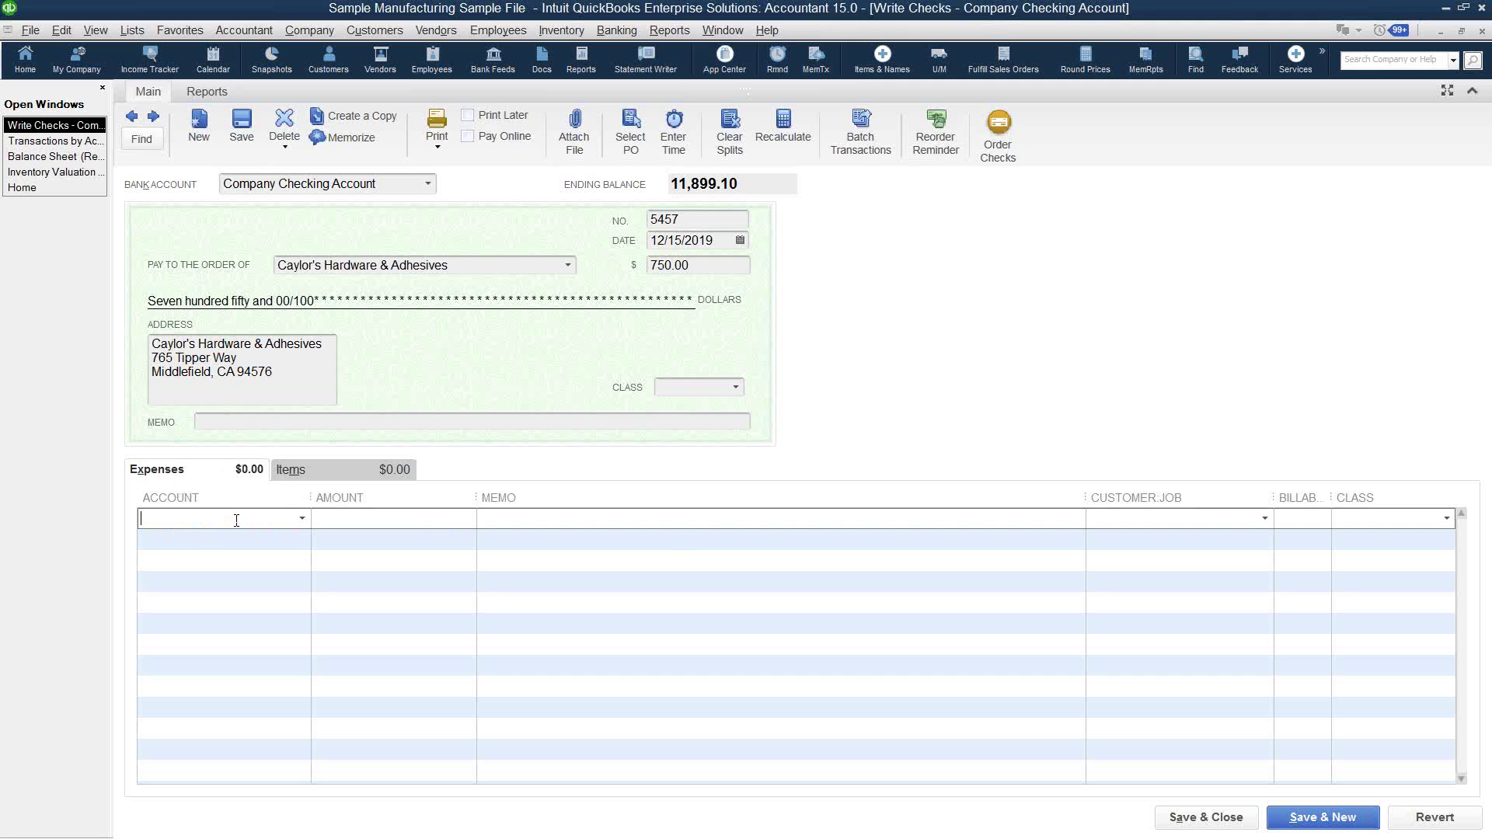
# Step: Add item ROPE to the check's item lines with a quantity of 11
pyautogui.click(319, 479)
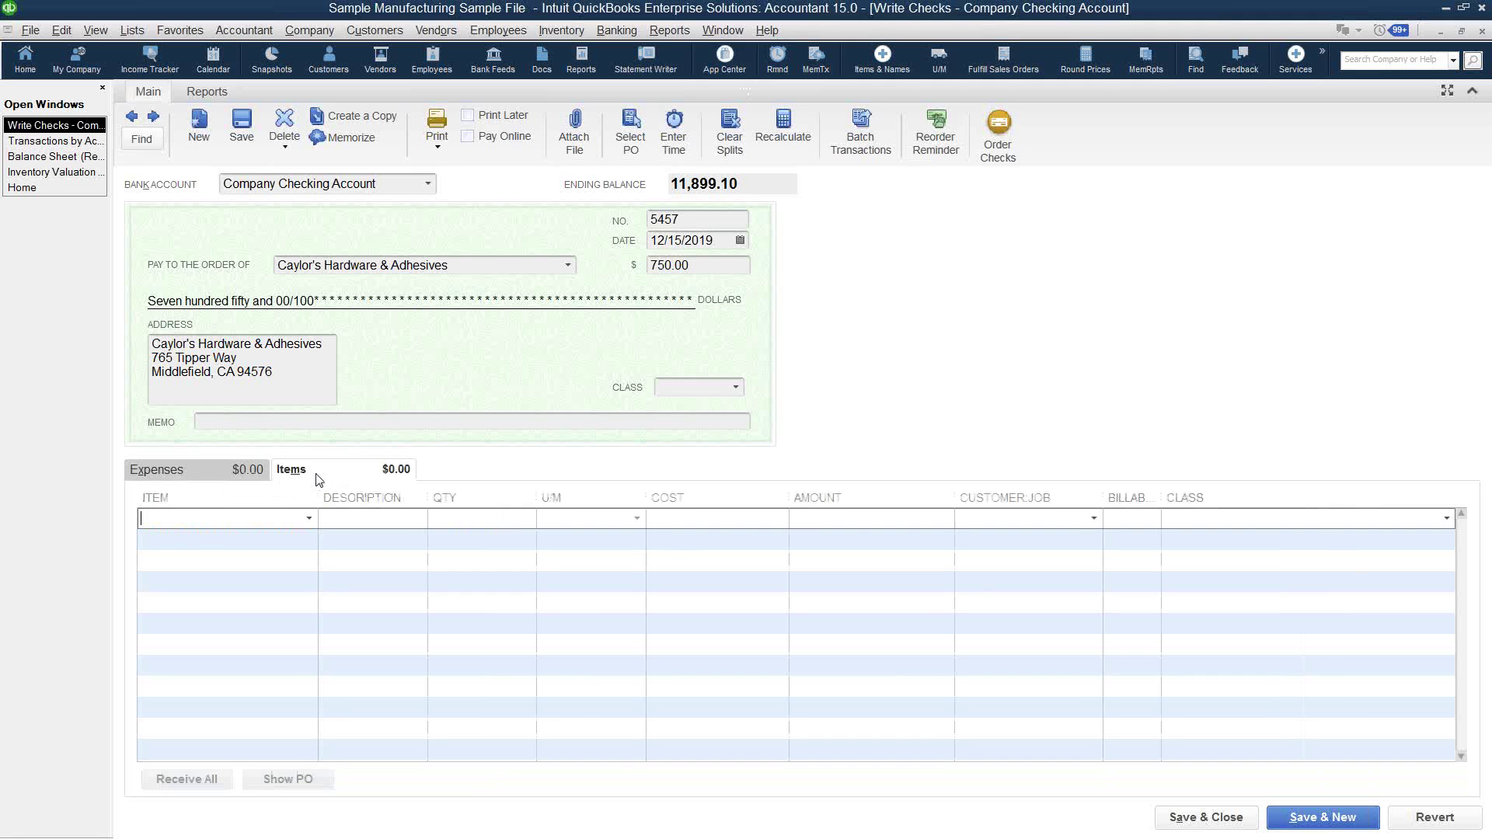
pyautogui.click(308, 520)
pyautogui.scroll(-6, 308, 523)
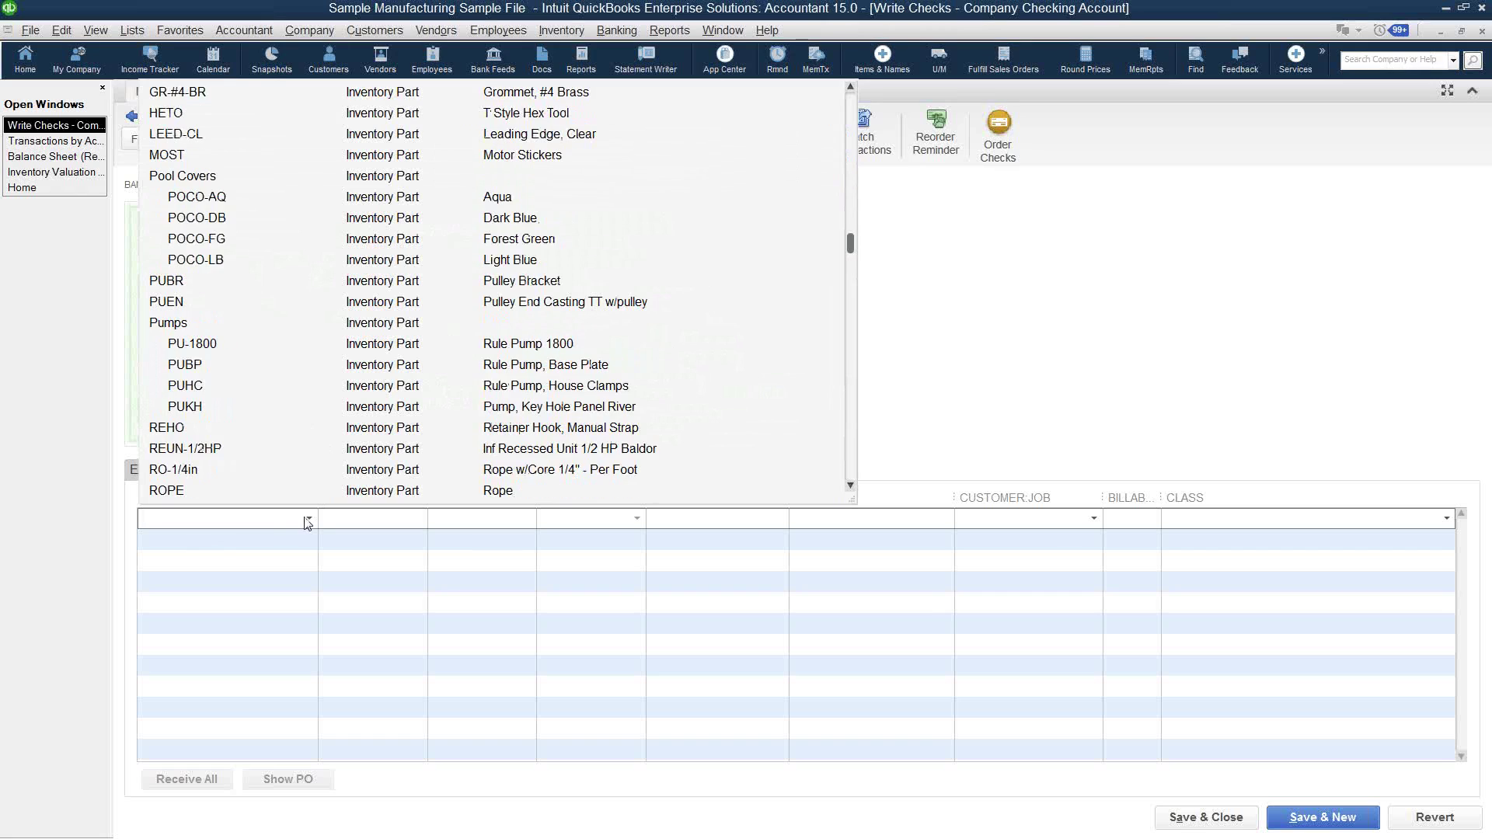
pyautogui.click(208, 490)
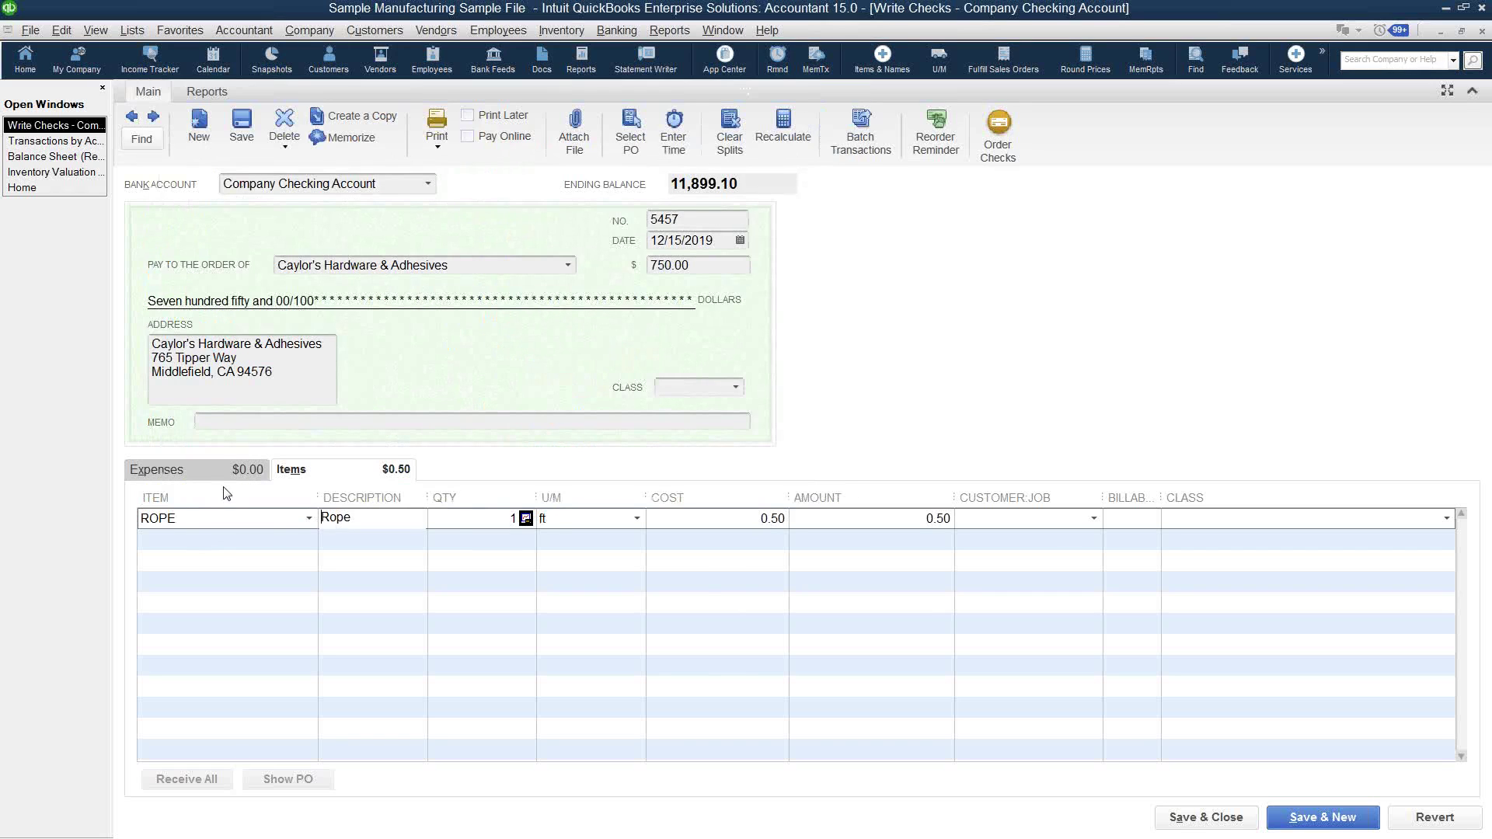
pyautogui.click(514, 524)
pyautogui.write('1')
pyautogui.press('Tab')
# Step: Set the ROPE line amount to 750.00 without updating the item record's cost, and save the changed check
pyautogui.click(851, 520)
pyautogui.write('750')
pyautogui.press('Tab')
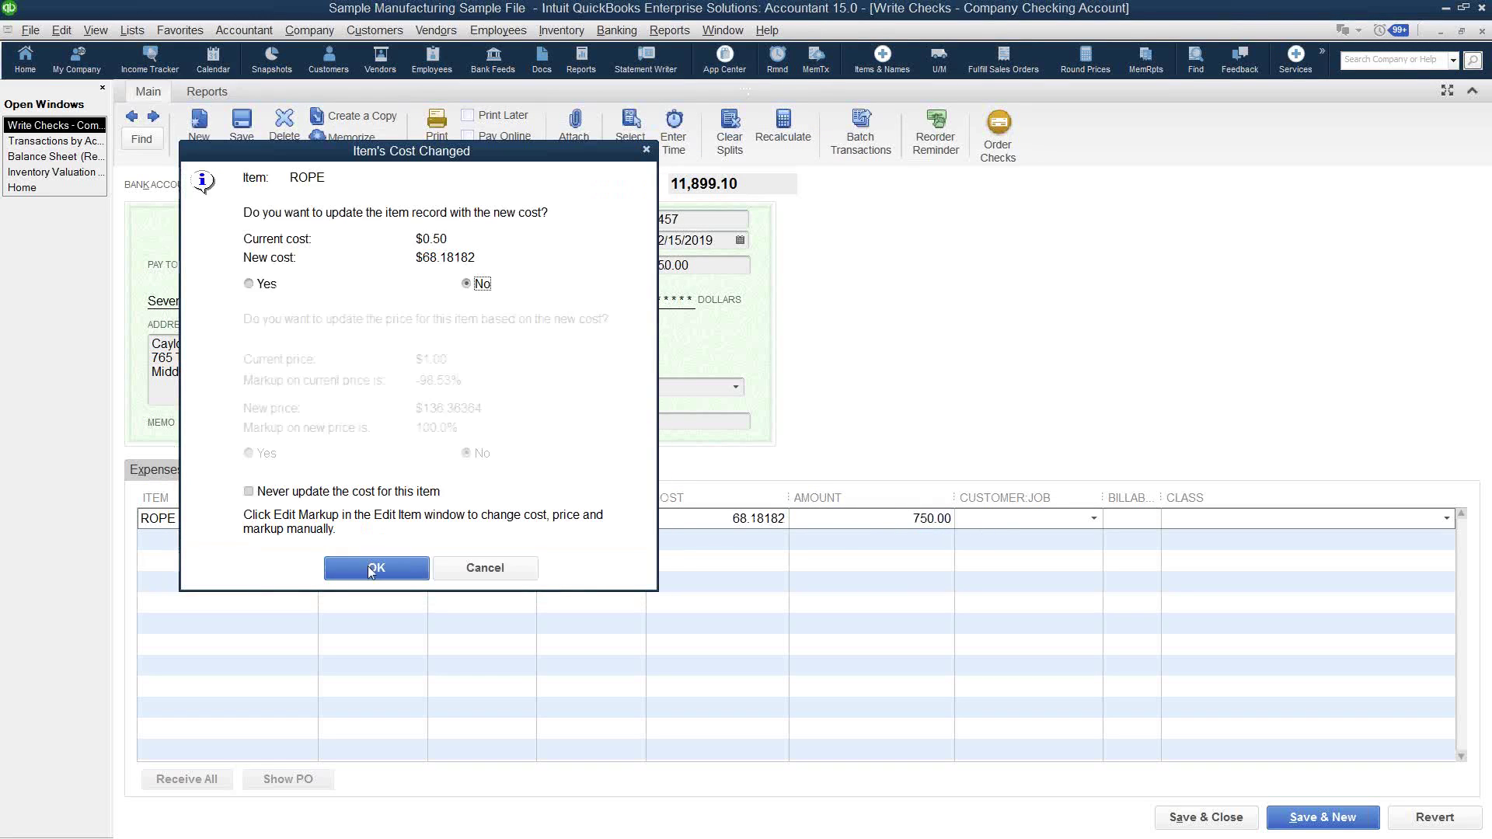
pyautogui.click(377, 567)
pyautogui.click(1204, 817)
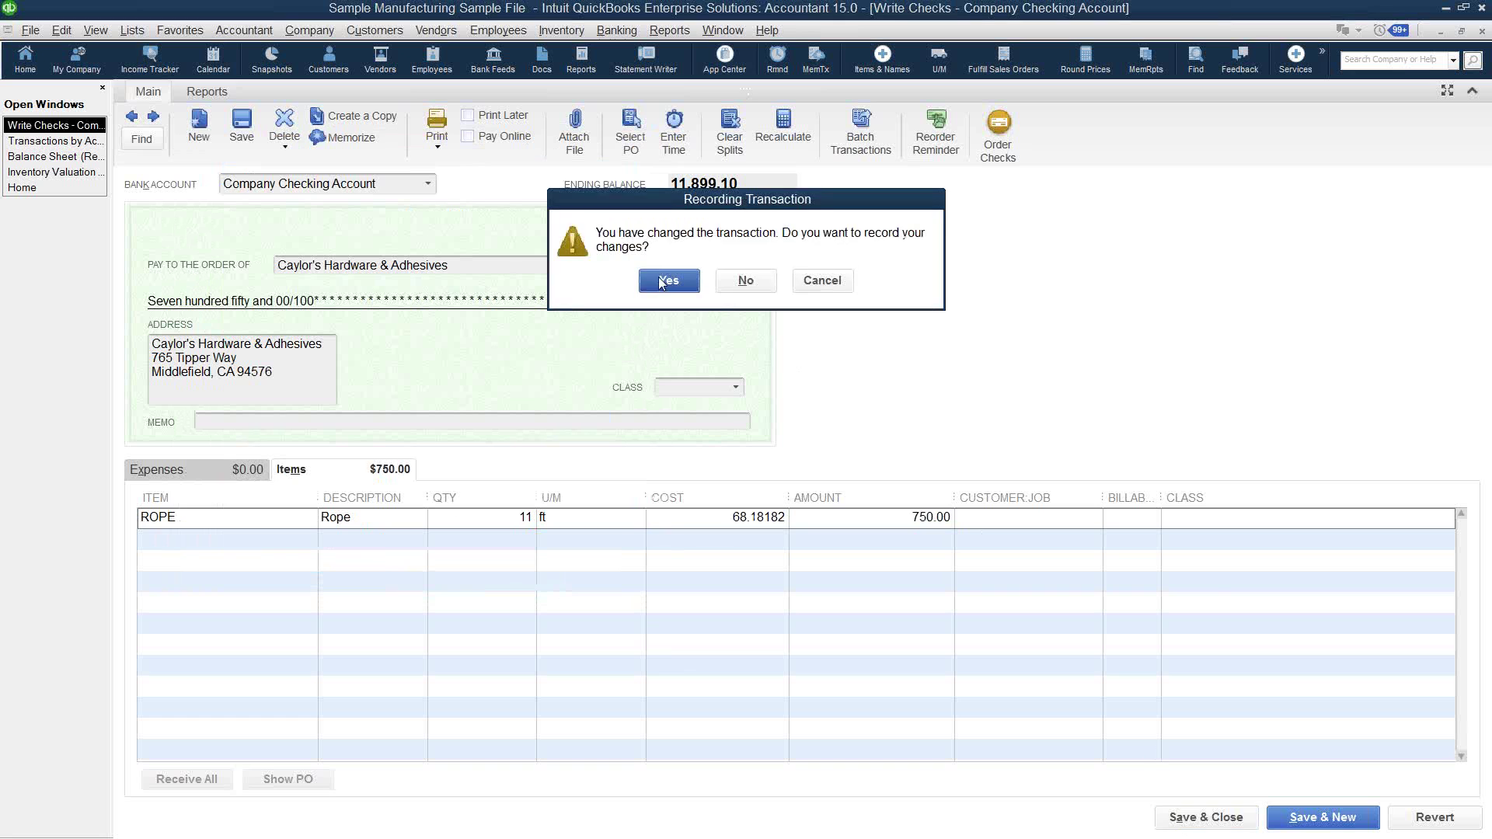
pyautogui.click(662, 288)
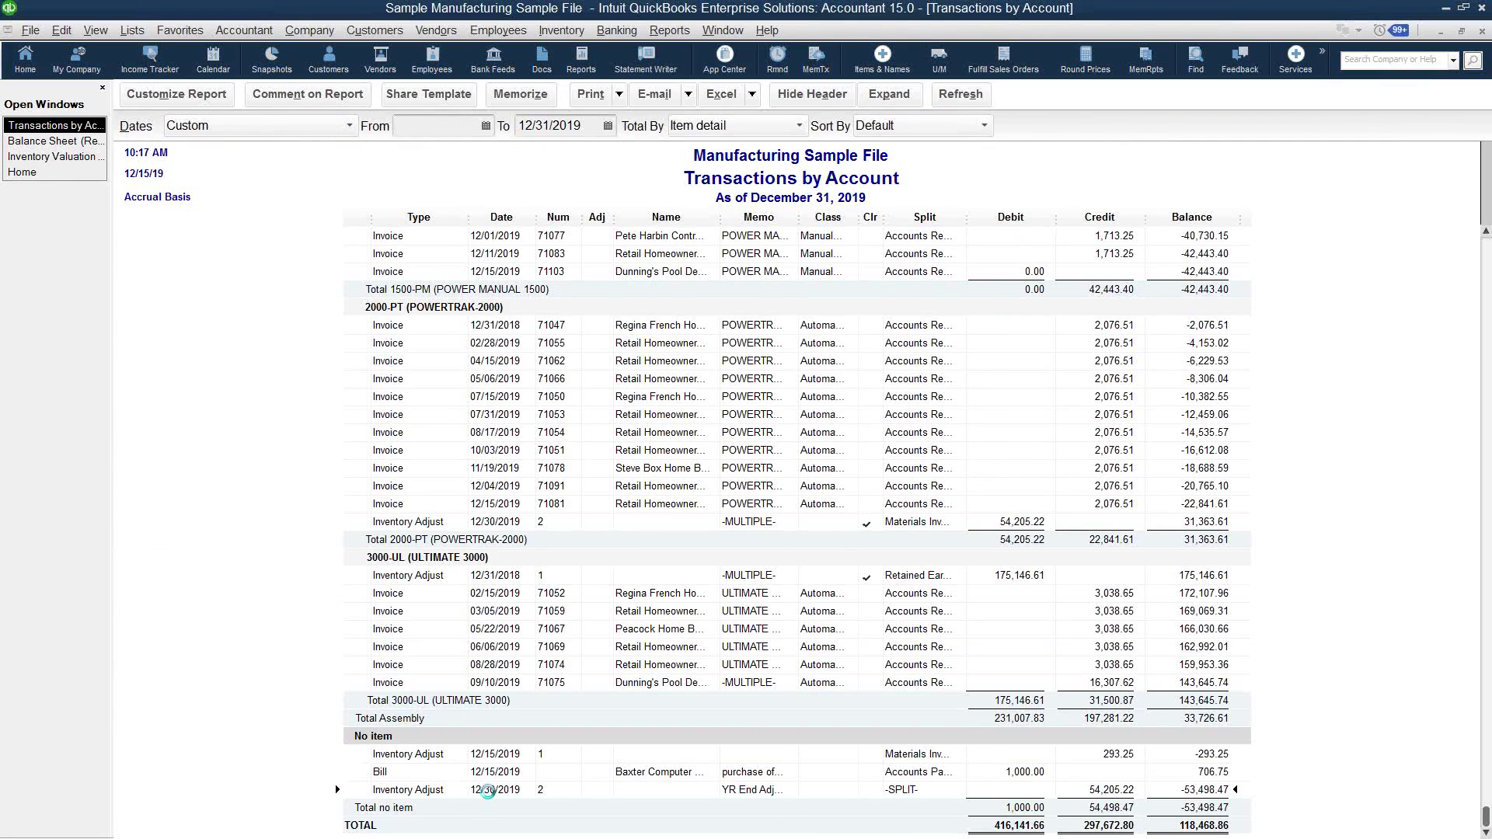
# Step: Open the 12/30/2019 inventory adjustment from the No item section, set its adjustment account to Materials COGS, and save it
pyautogui.doubleClick(488, 792)
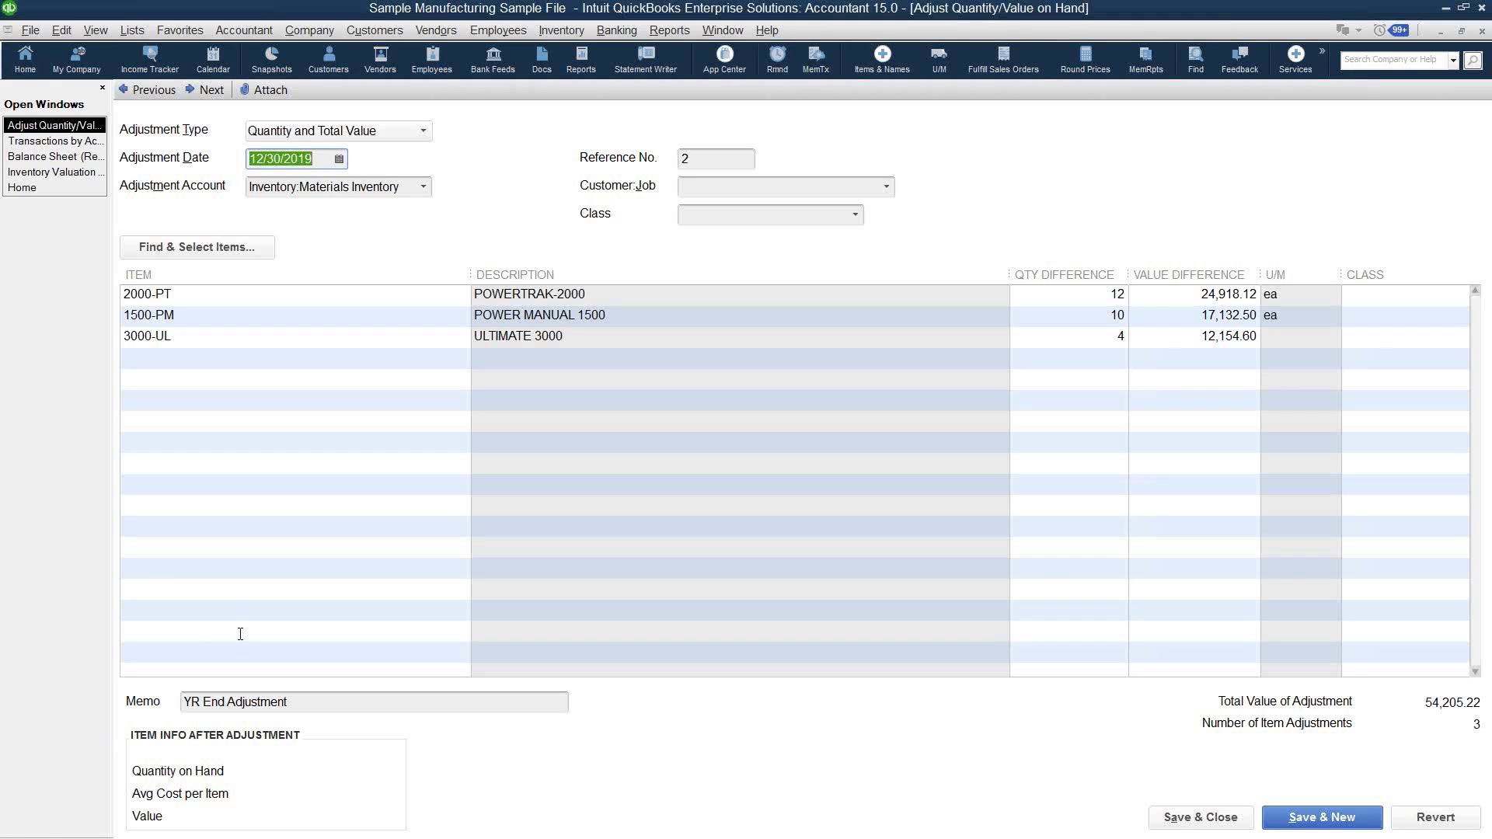
pyautogui.click(424, 187)
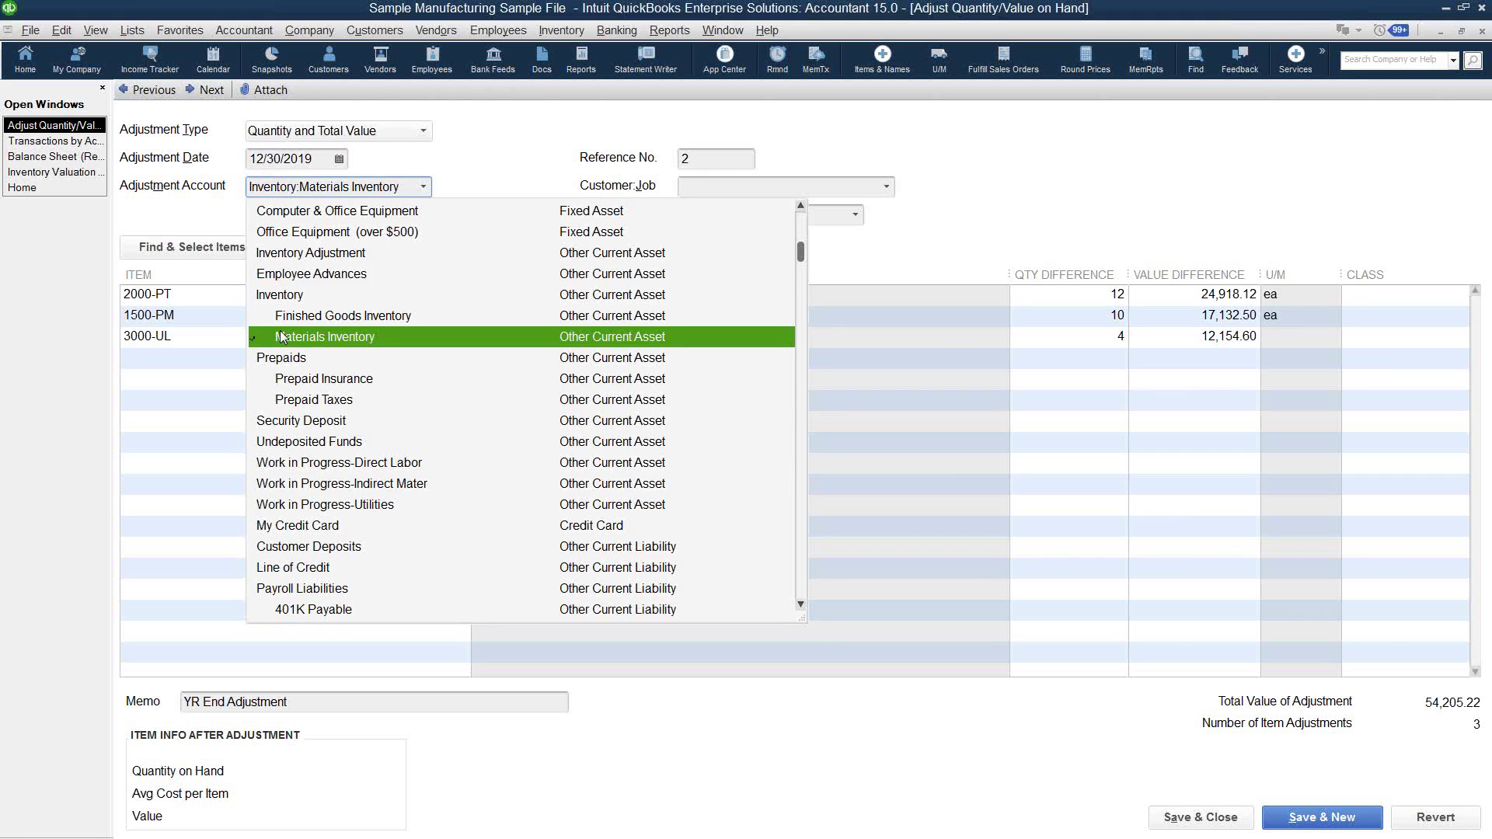
pyautogui.scroll(-12, 345, 439)
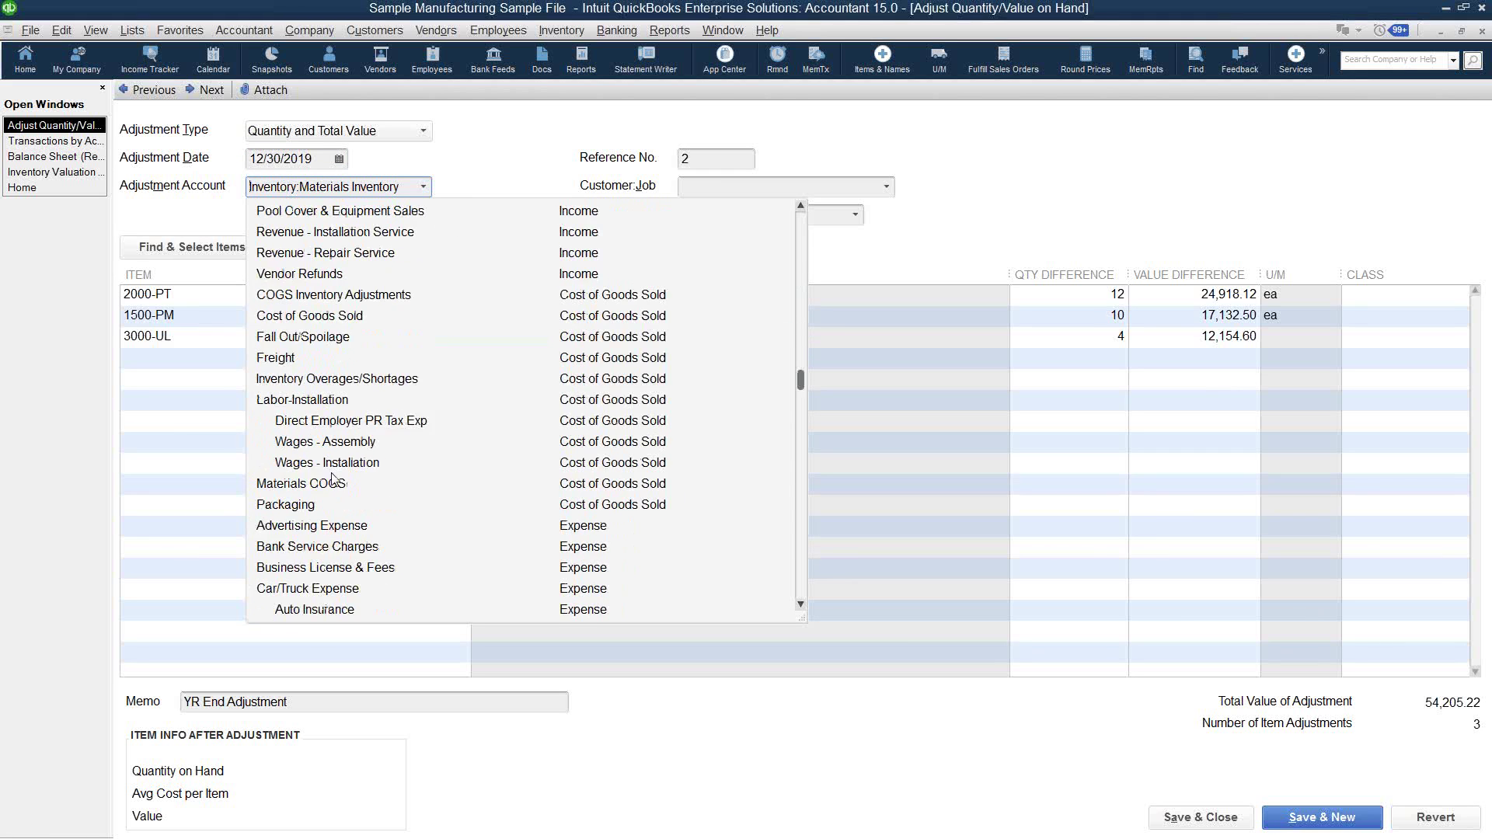
pyautogui.click(325, 486)
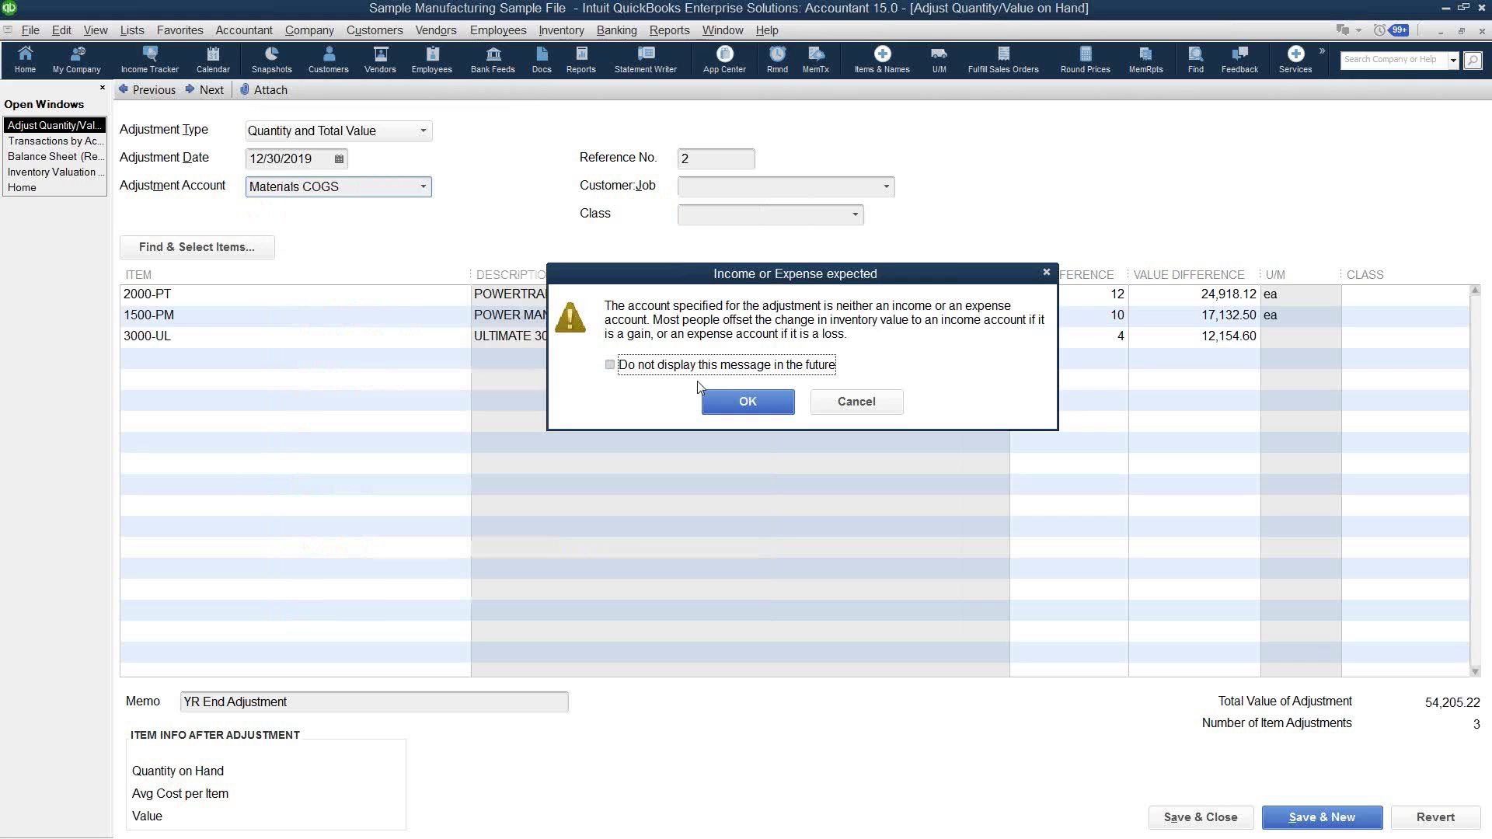
pyautogui.click(738, 412)
pyautogui.click(1201, 818)
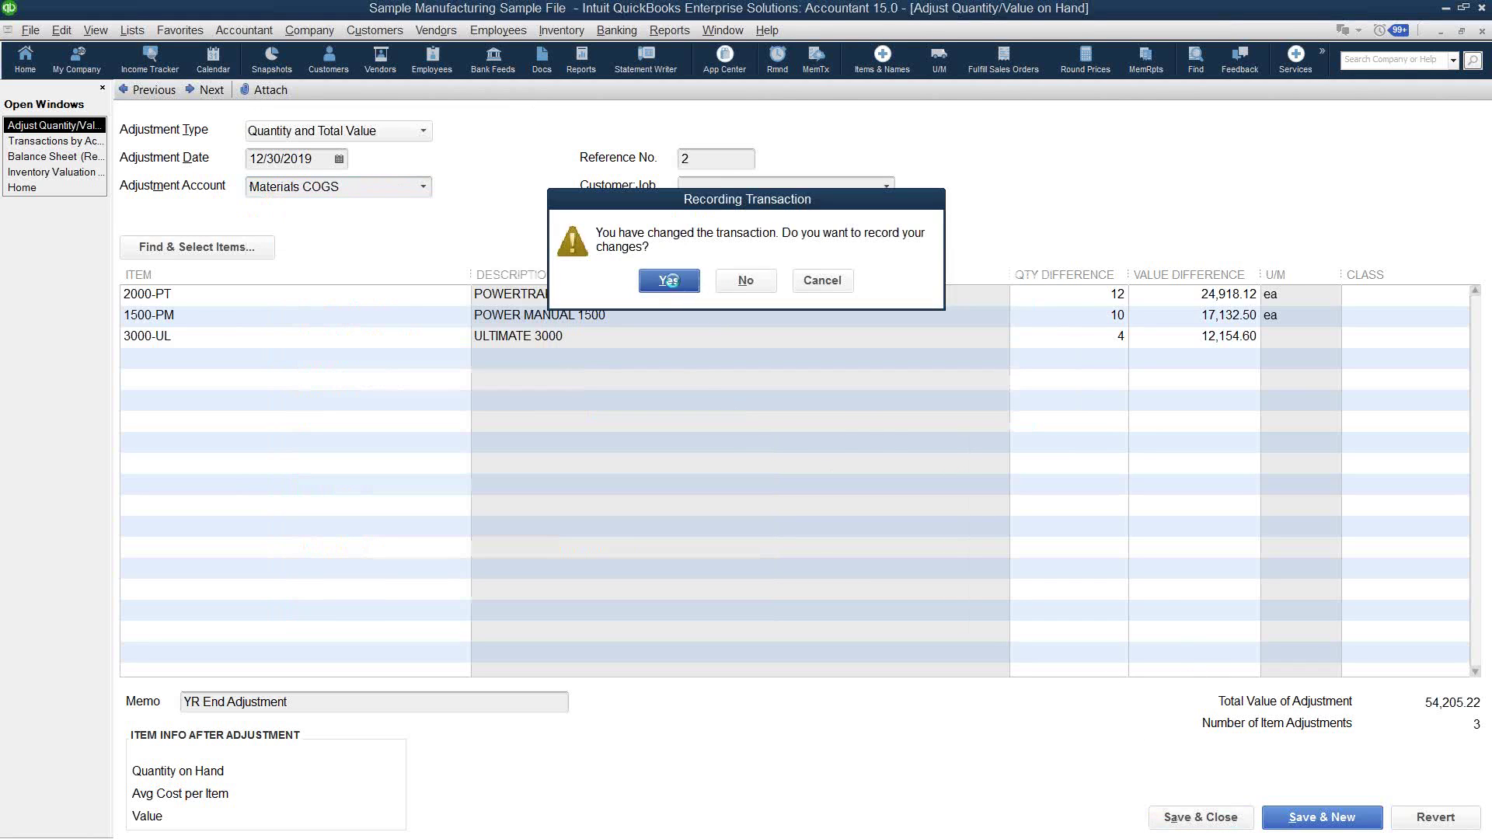
pyautogui.click(677, 287)
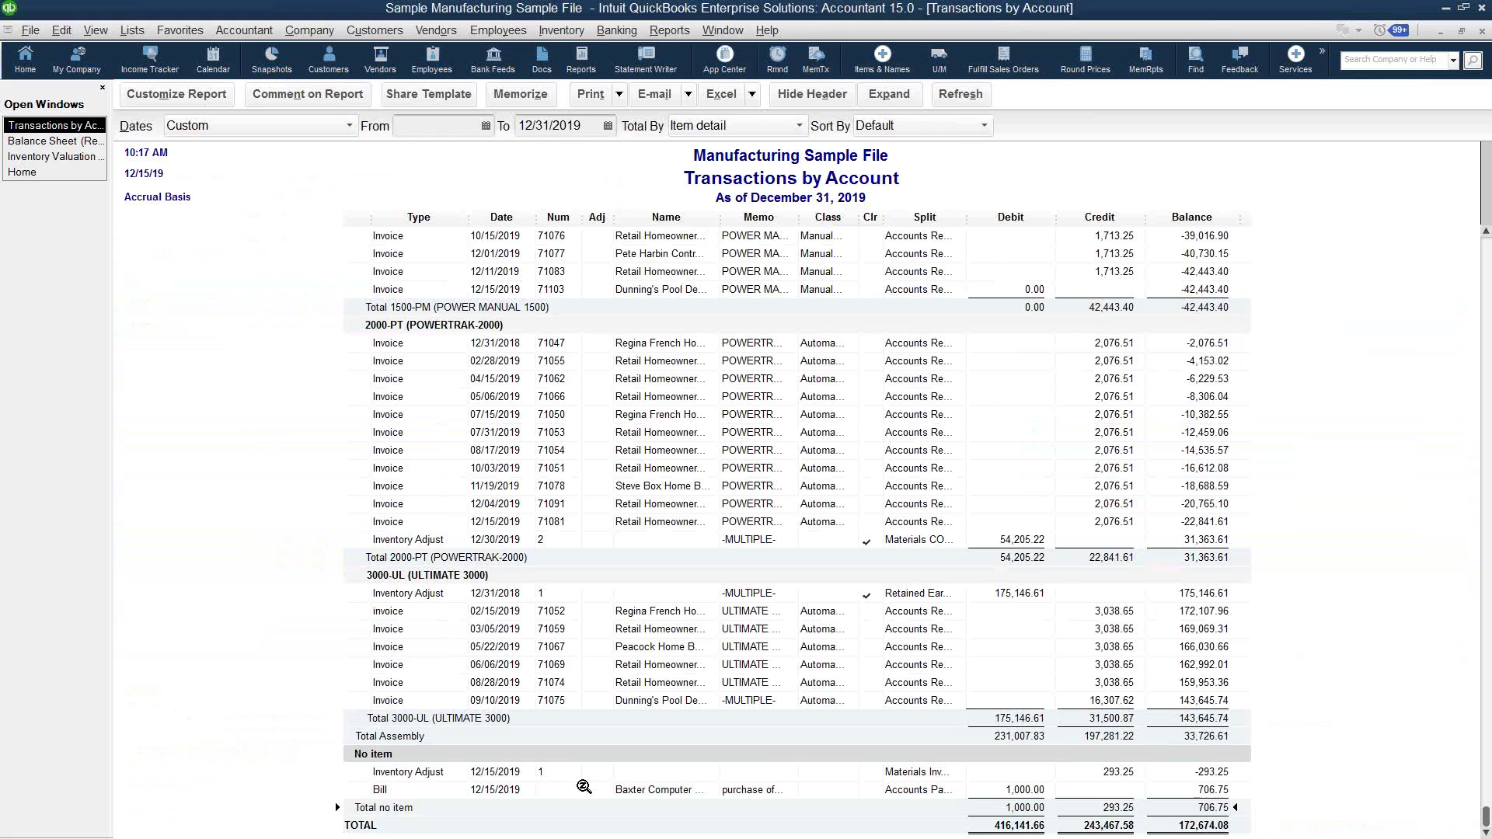
# Step: Change the adjustment account of the 12/15/2019 inventory adjustment for the cordless drill to Materials COGS and record the change
pyautogui.doubleClick(499, 772)
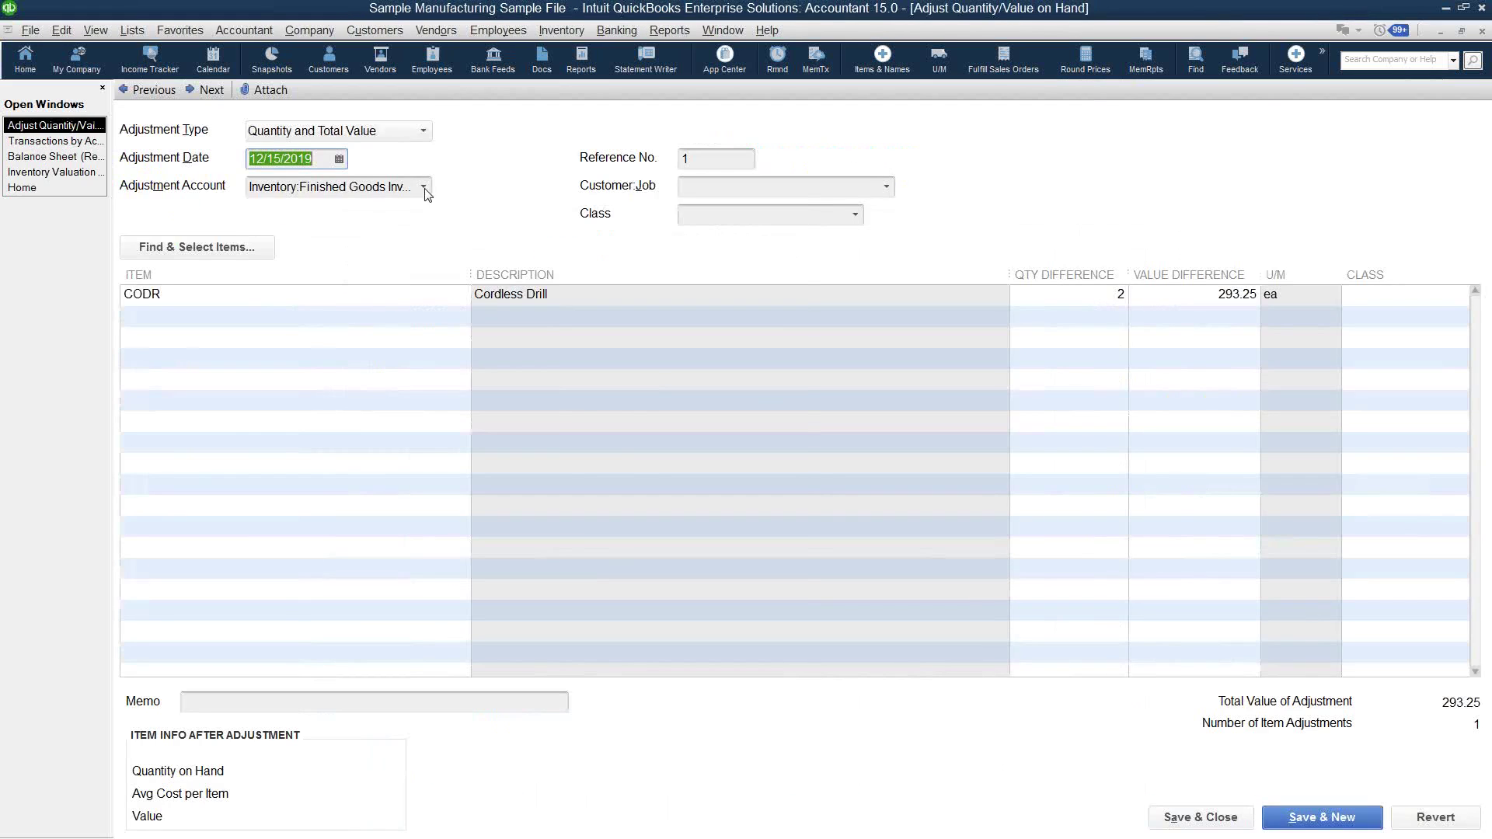
pyautogui.click(425, 188)
pyautogui.scroll(-4, 435, 482)
pyautogui.scroll(-5, 404, 482)
pyautogui.click(327, 575)
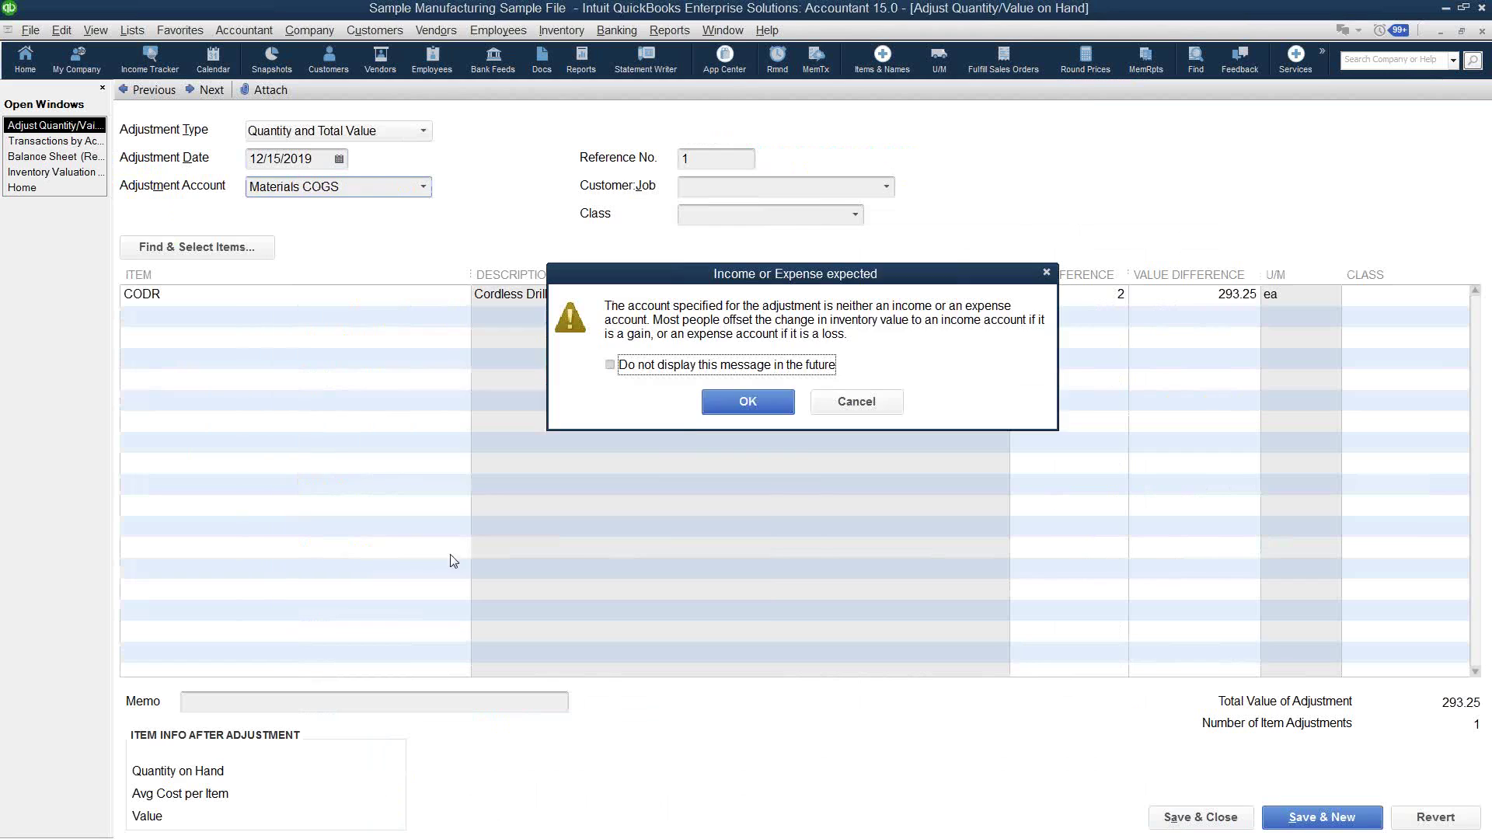
pyautogui.click(701, 406)
pyautogui.click(1213, 827)
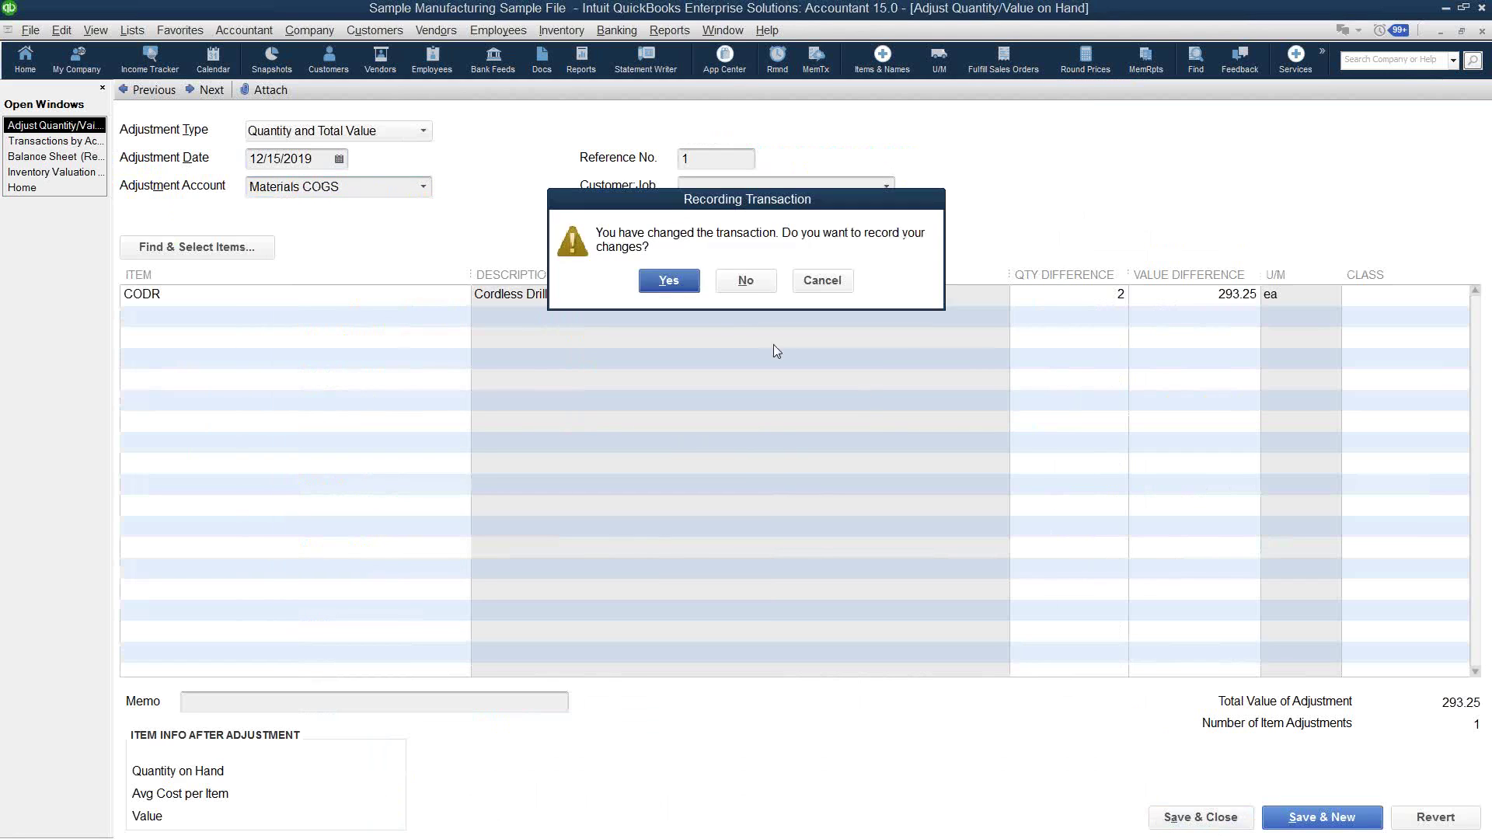
pyautogui.click(677, 288)
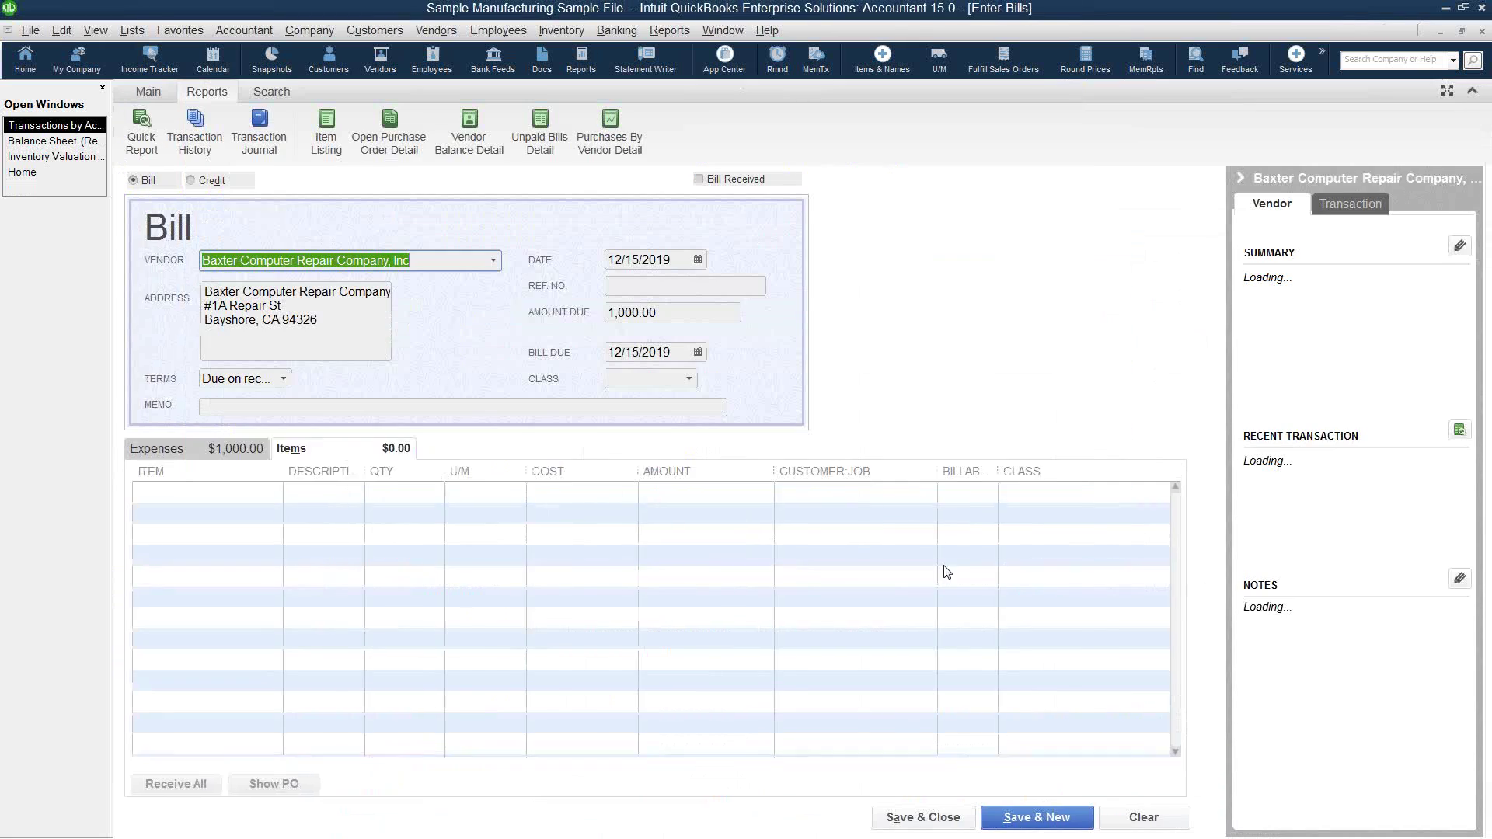
# Step: Replace the Finished Goods Inventory expense line on the 12/15/2019 Baxter Computer Repair bill with an item line for DR-4-AL
pyautogui.click(345, 496)
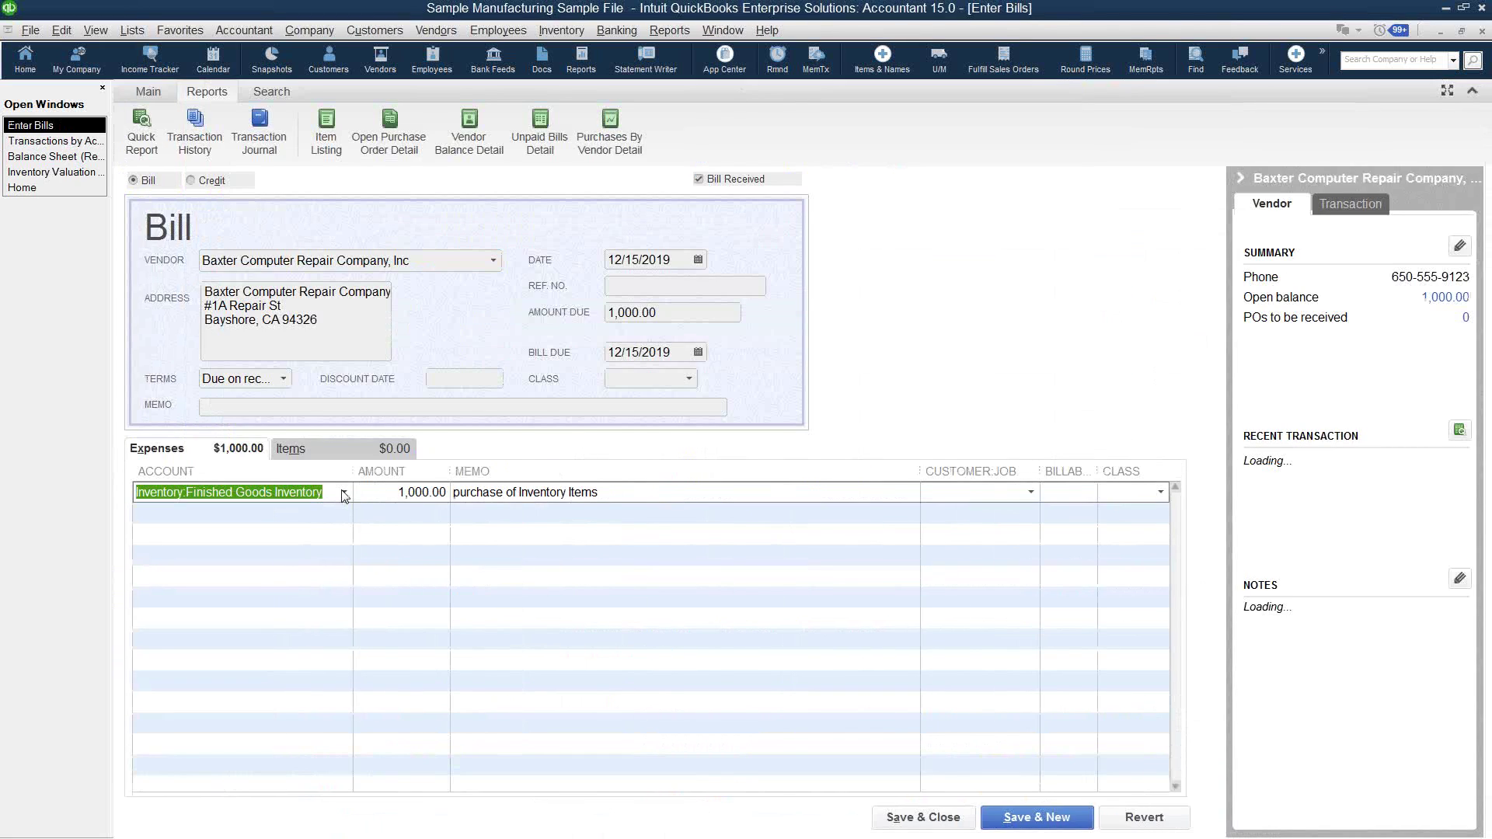
pyautogui.hotkey('ctrl', 'Delete')
pyautogui.click(311, 446)
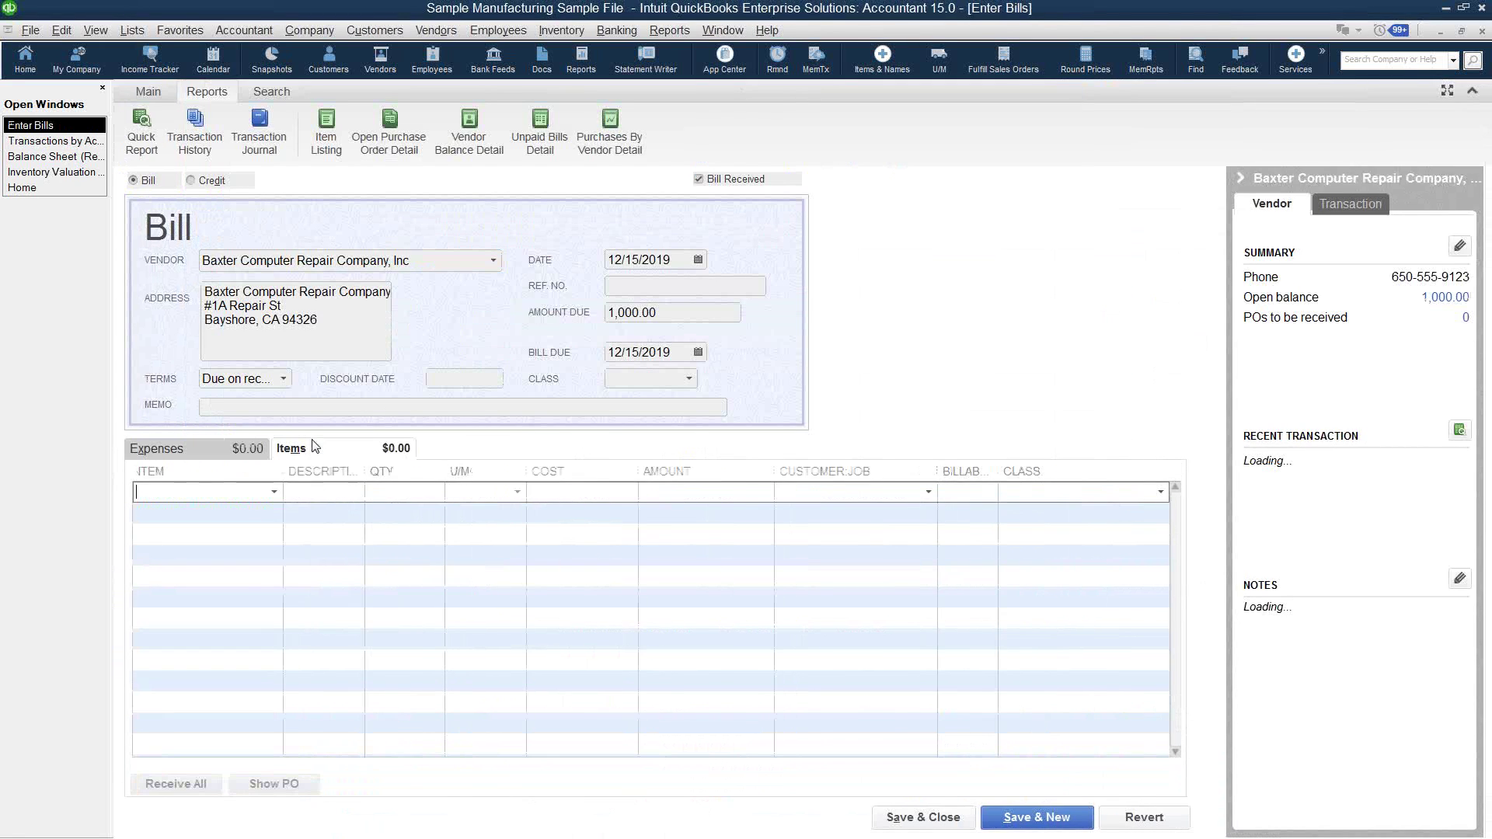
pyautogui.click(273, 491)
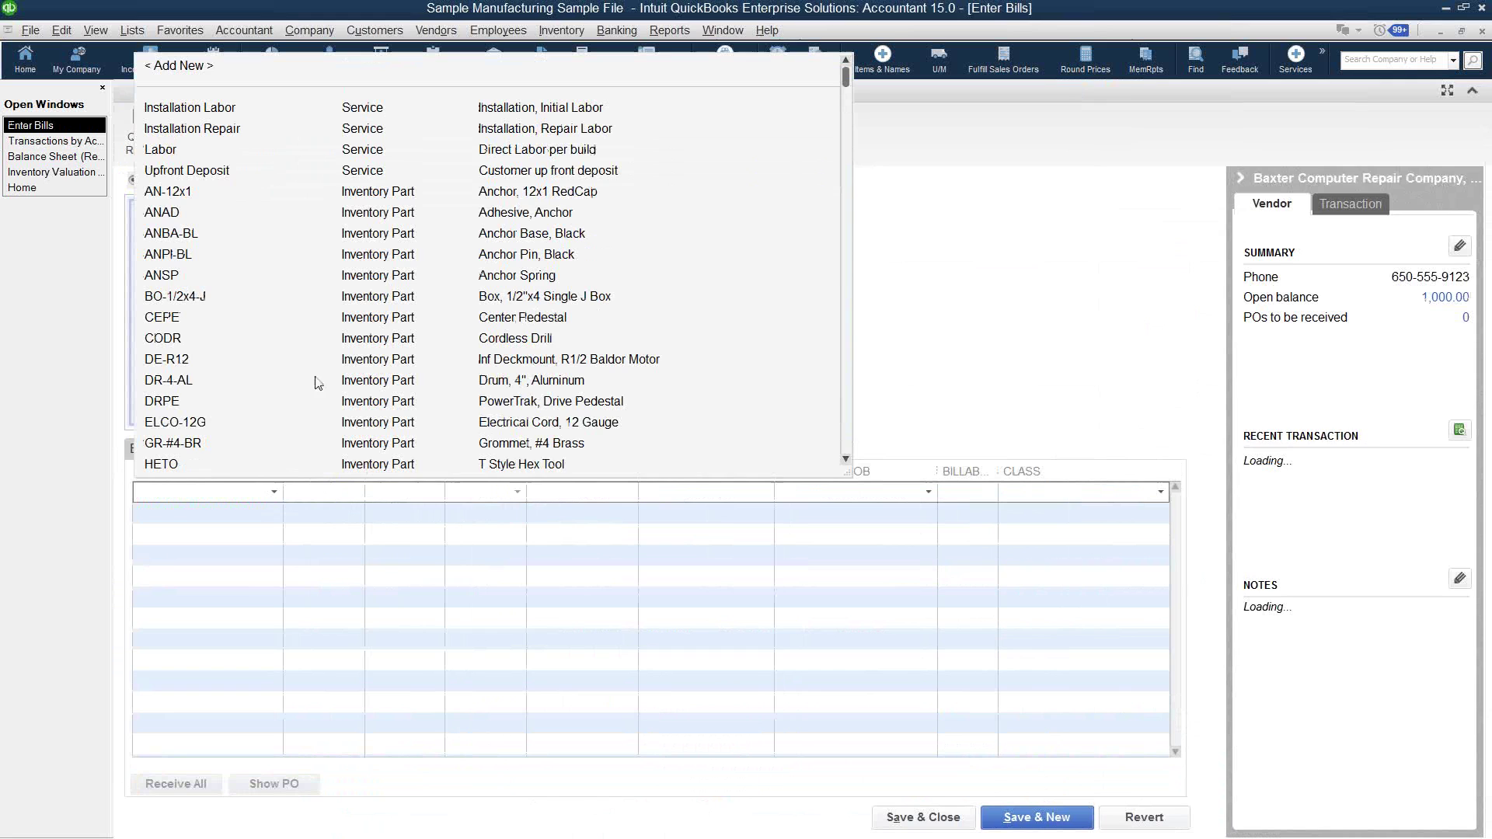
pyautogui.click(172, 277)
pyautogui.click(274, 491)
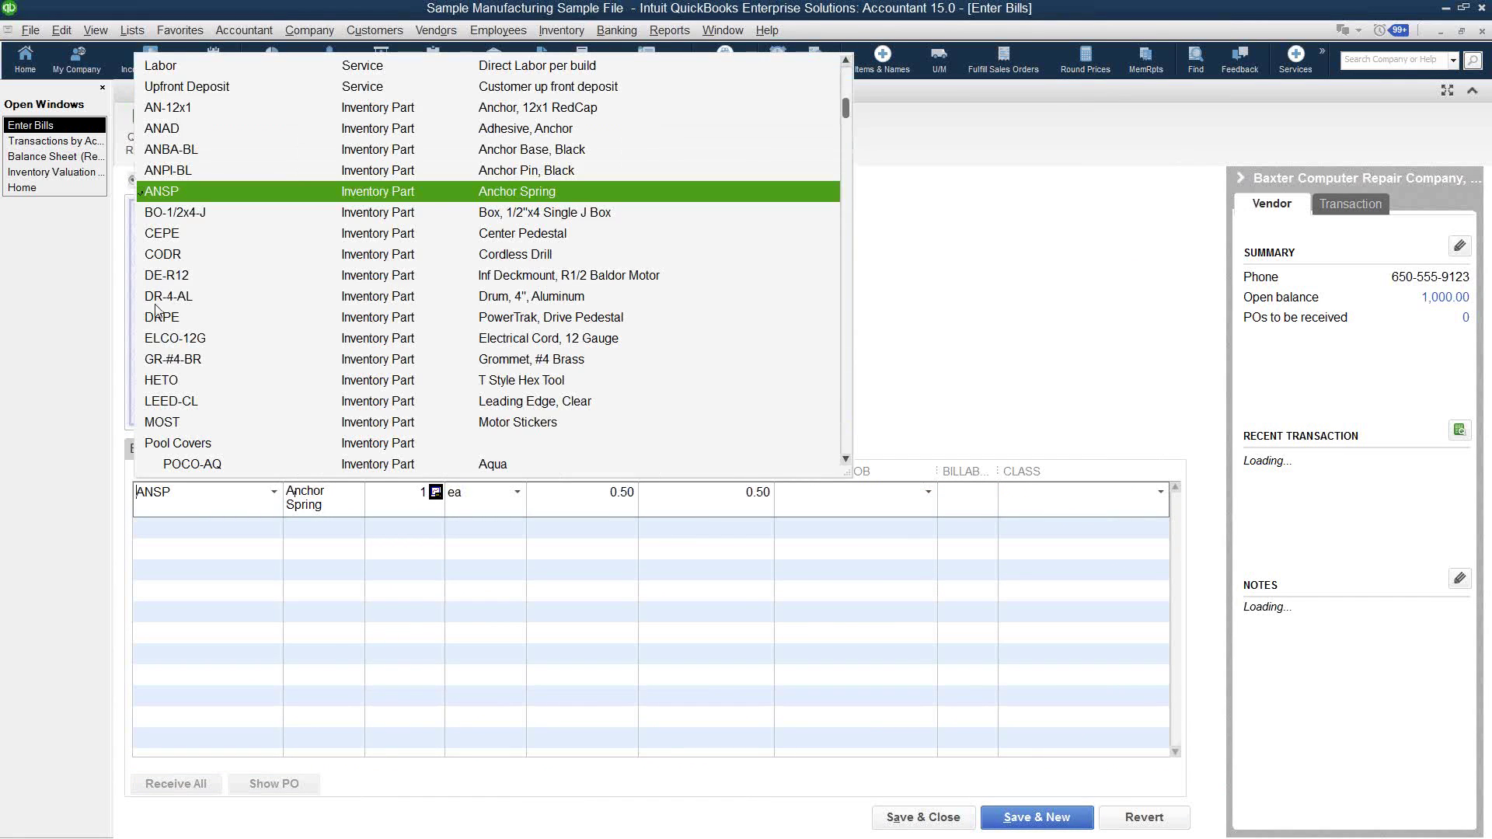
pyautogui.click(159, 299)
# Step: Set the DR-4-AL line amount to 1,000 without updating the item record's cost, and save the changed bill
pyautogui.click(690, 503)
pyautogui.write('1000')
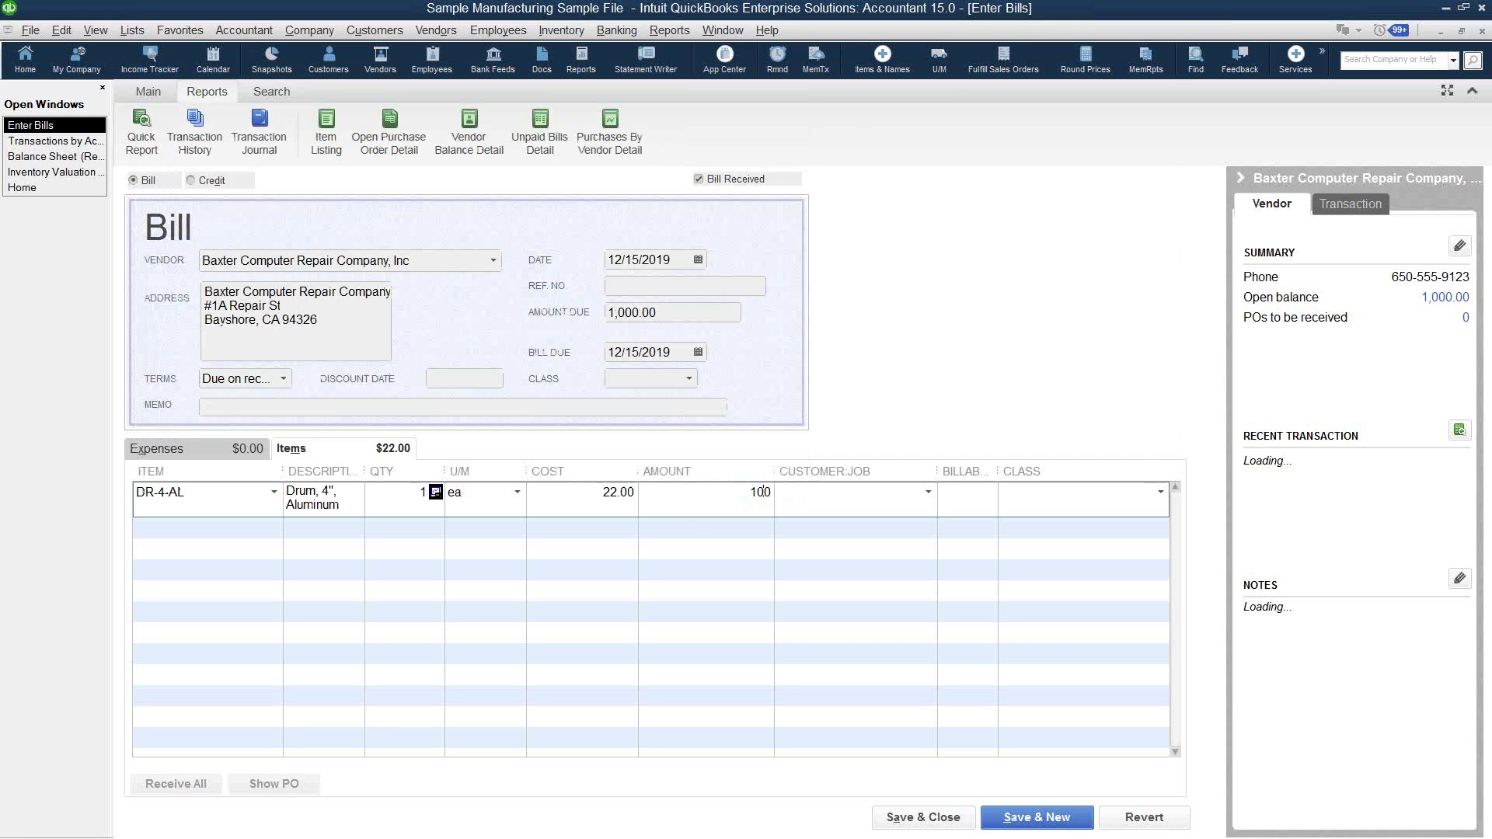
pyautogui.press('Tab')
pyautogui.click(376, 568)
pyautogui.click(923, 817)
pyautogui.click(678, 282)
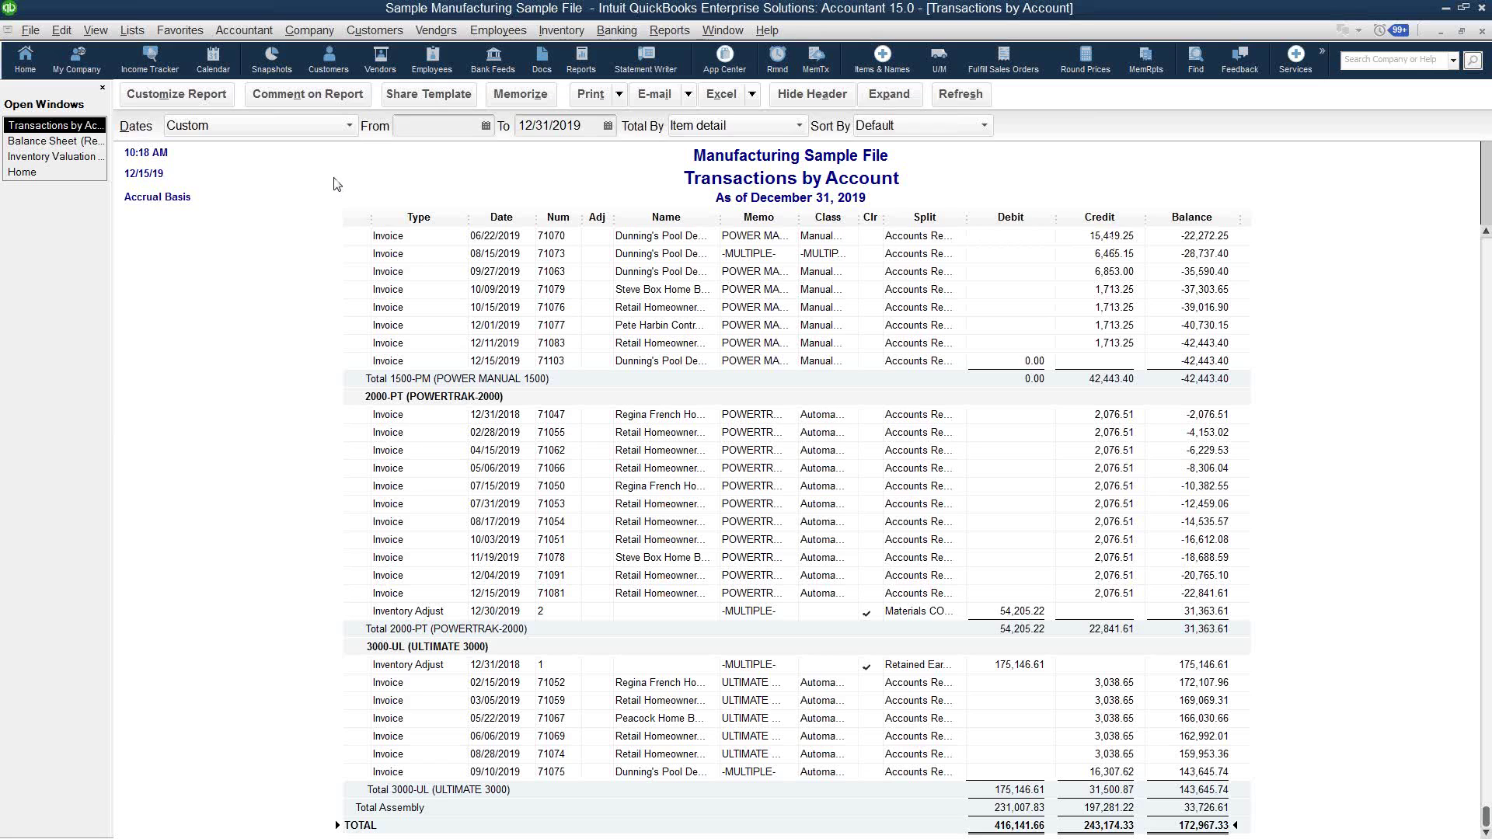
# Step: Open the Item List with a wider Name column and bring up the record of item DR-4-AL
pyautogui.click(133, 29)
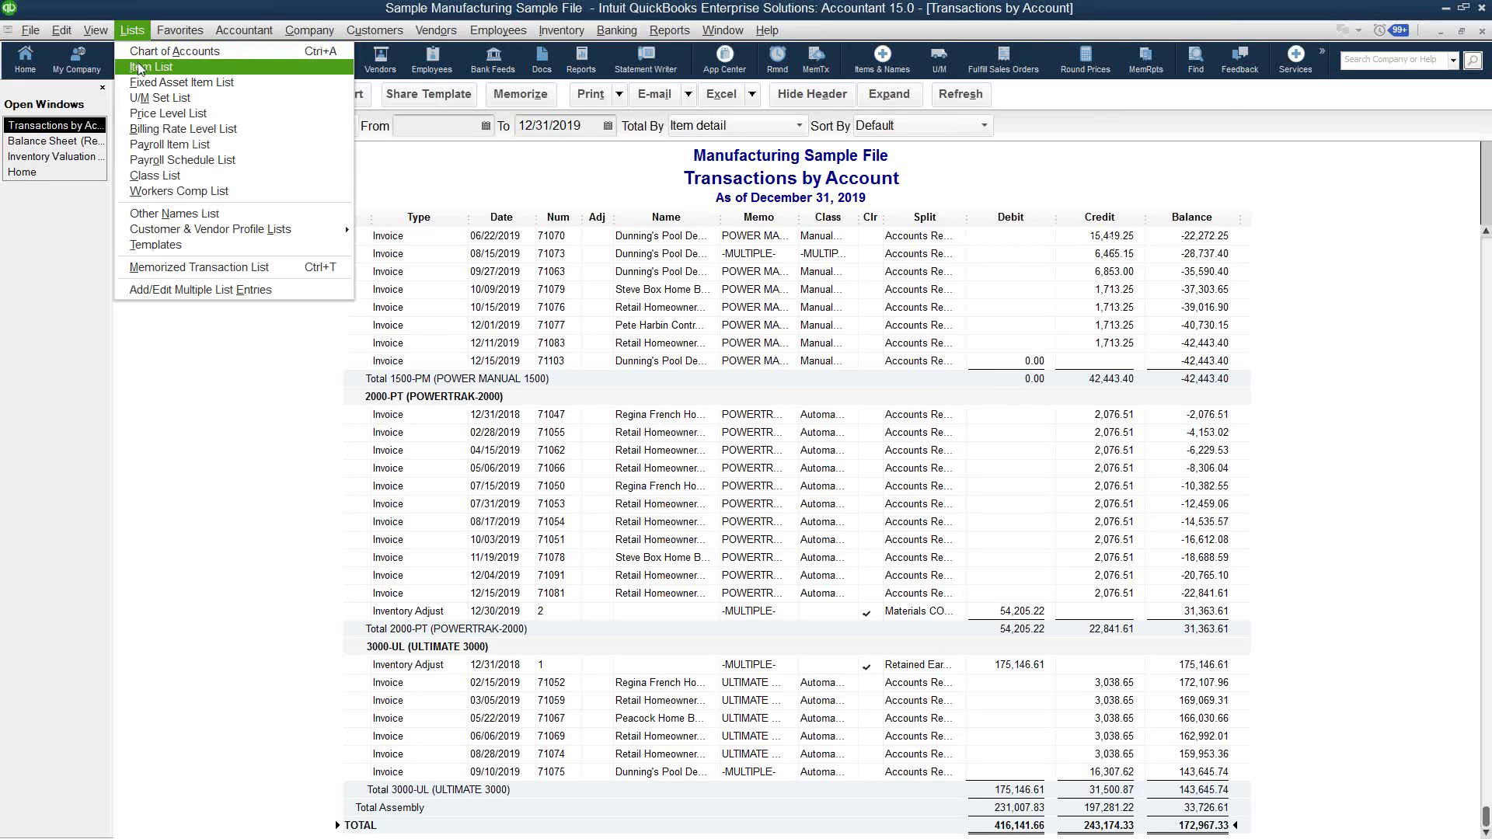
pyautogui.click(138, 67)
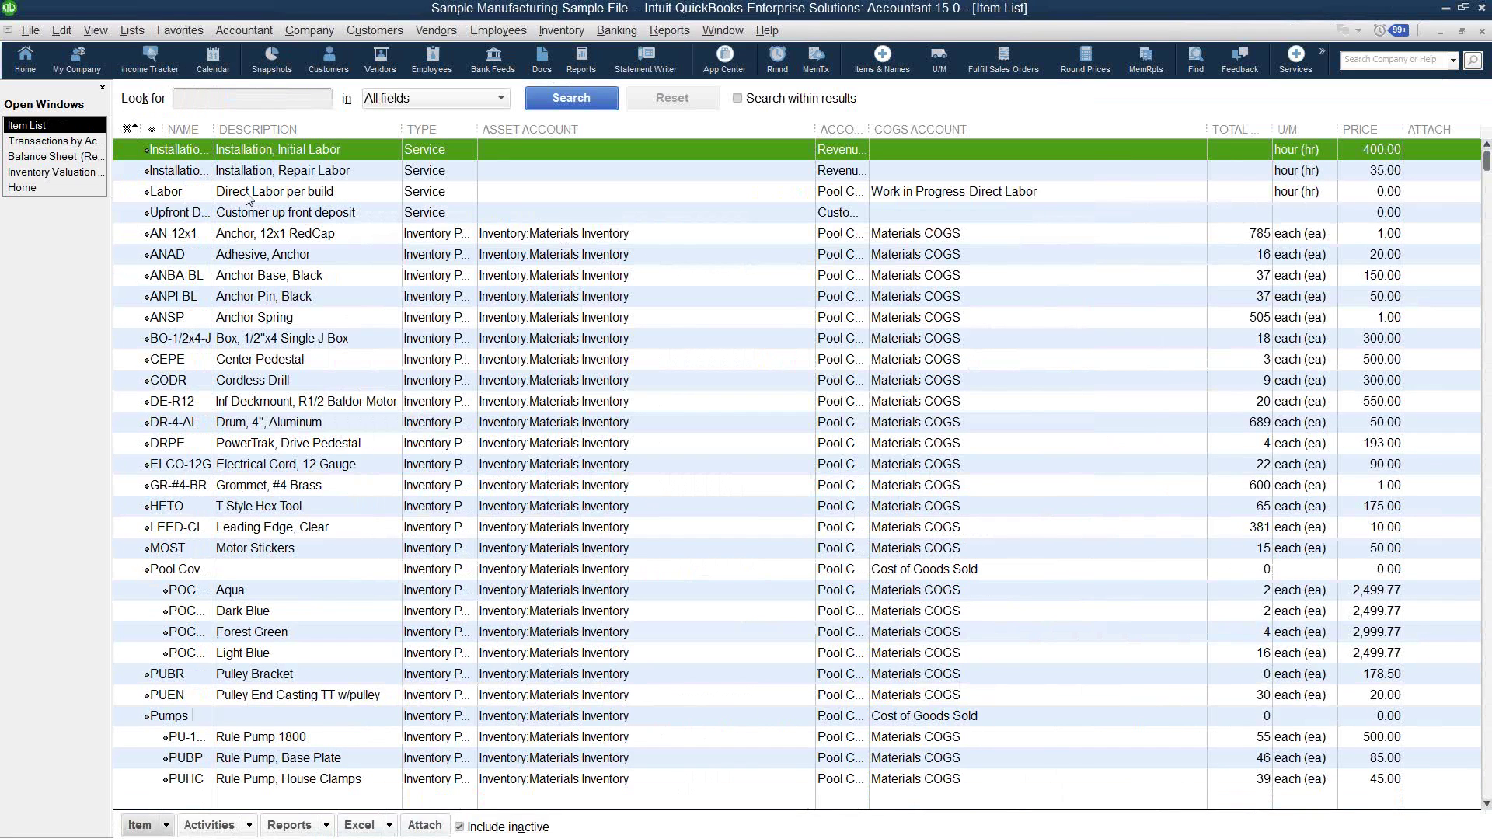
pyautogui.moveTo(227, 132); pyautogui.dragTo(244, 134)
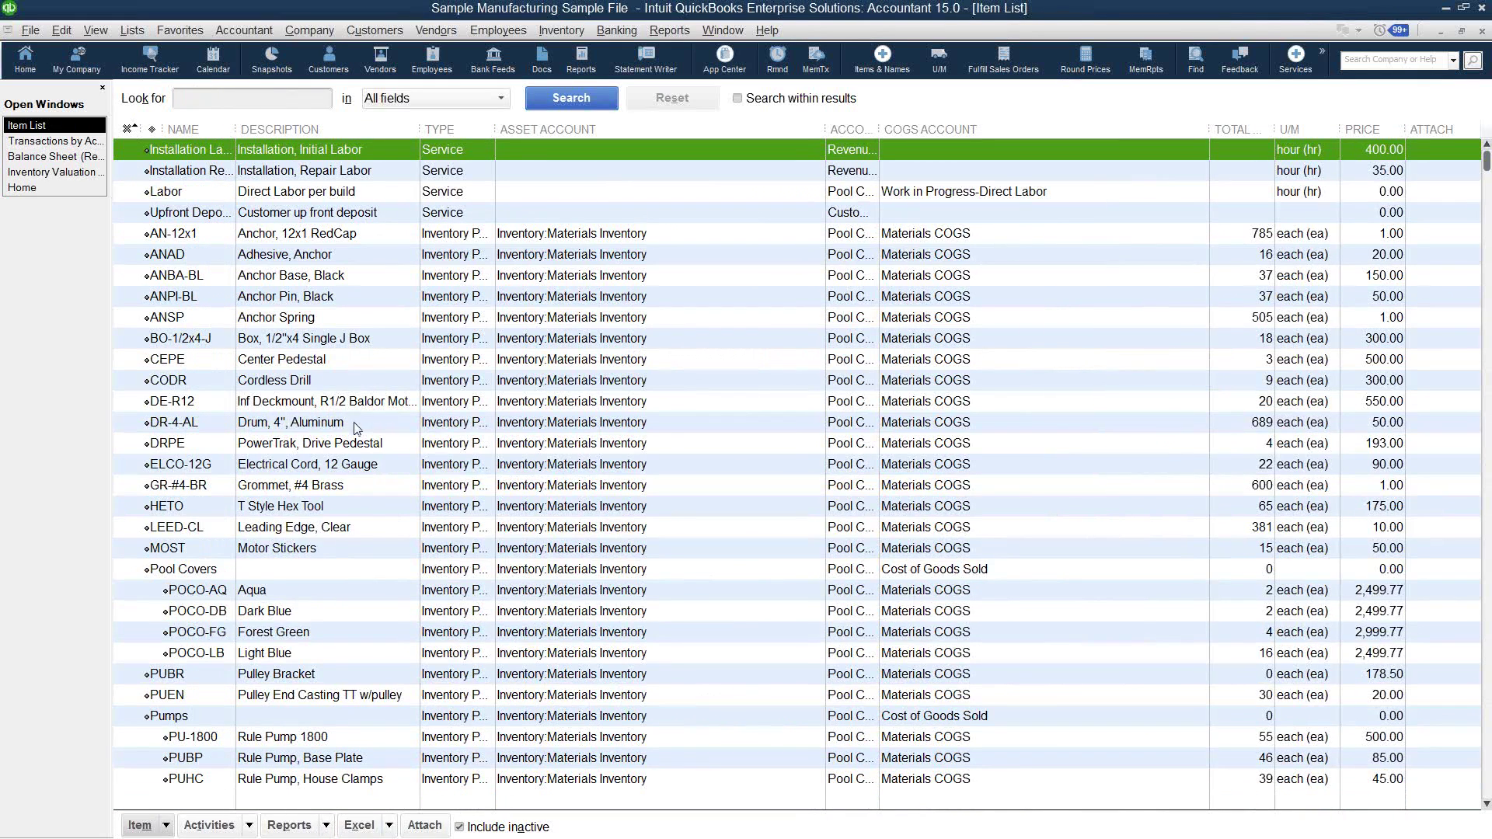
pyautogui.doubleClick(282, 422)
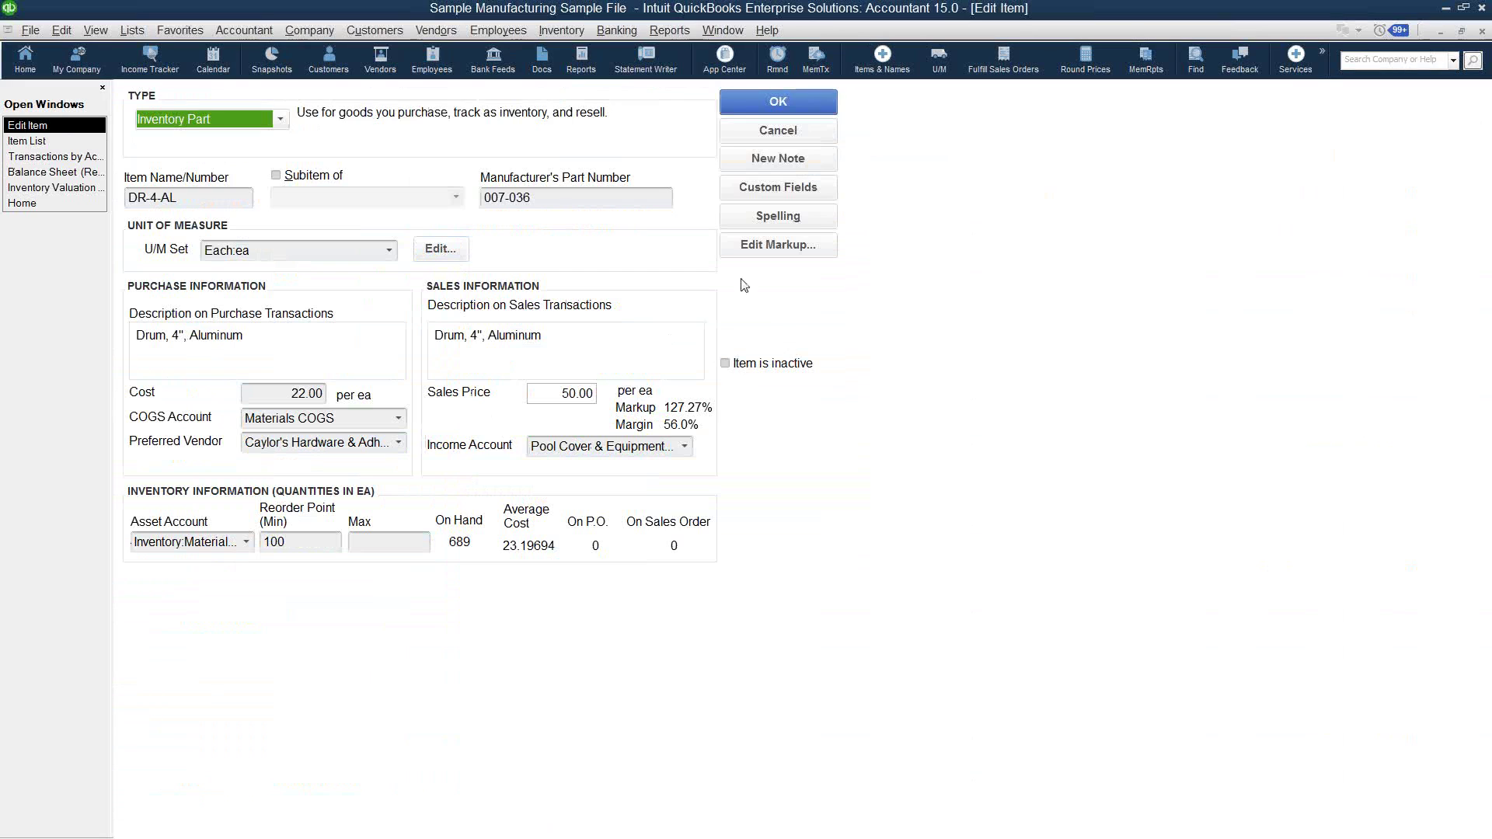
# Step: Try to make item DR-4-AL inactive, cancel the change, and leave the item record without saving
pyautogui.click(725, 365)
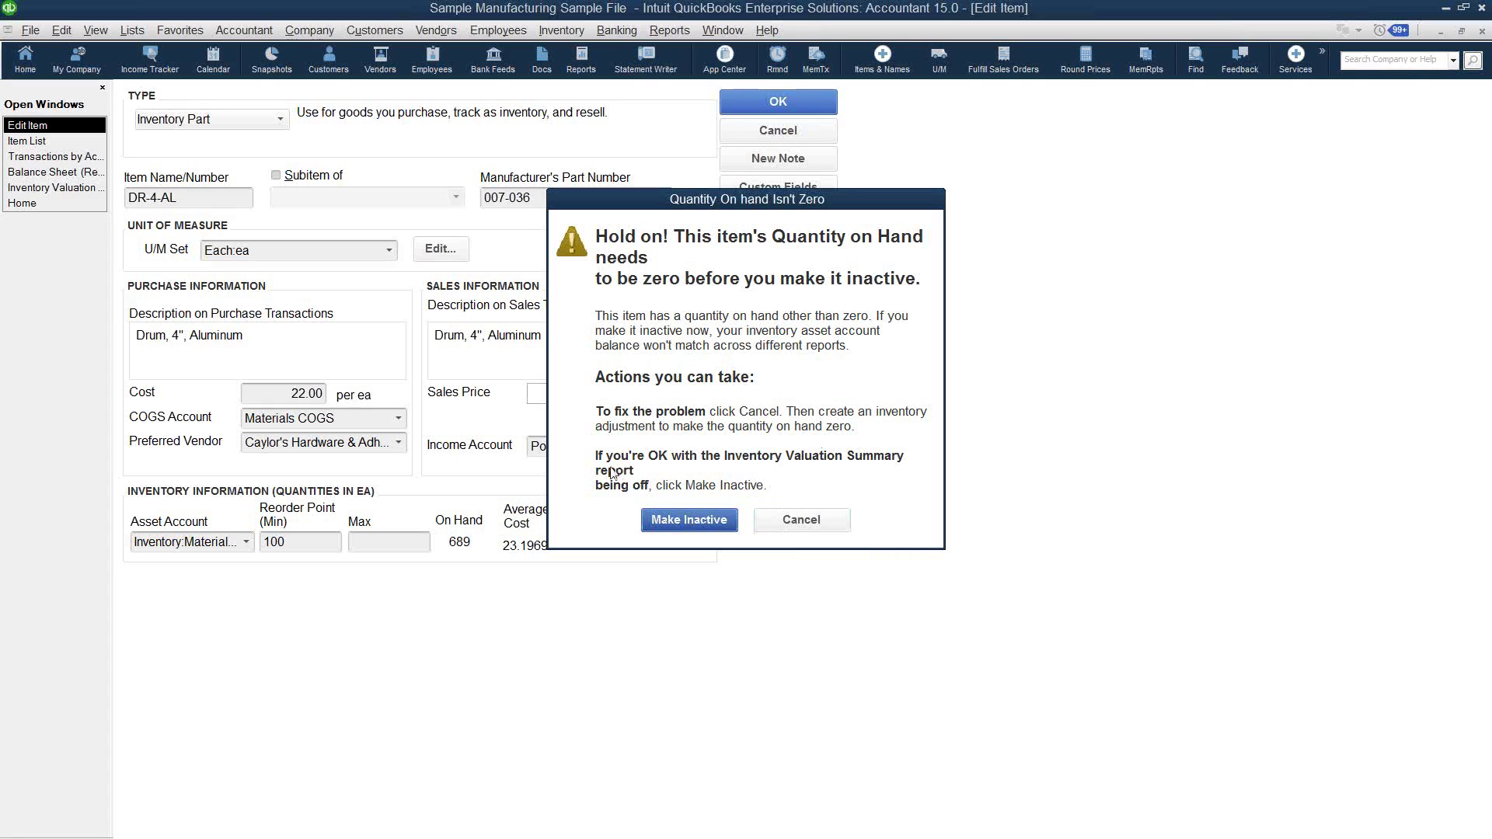
pyautogui.click(846, 521)
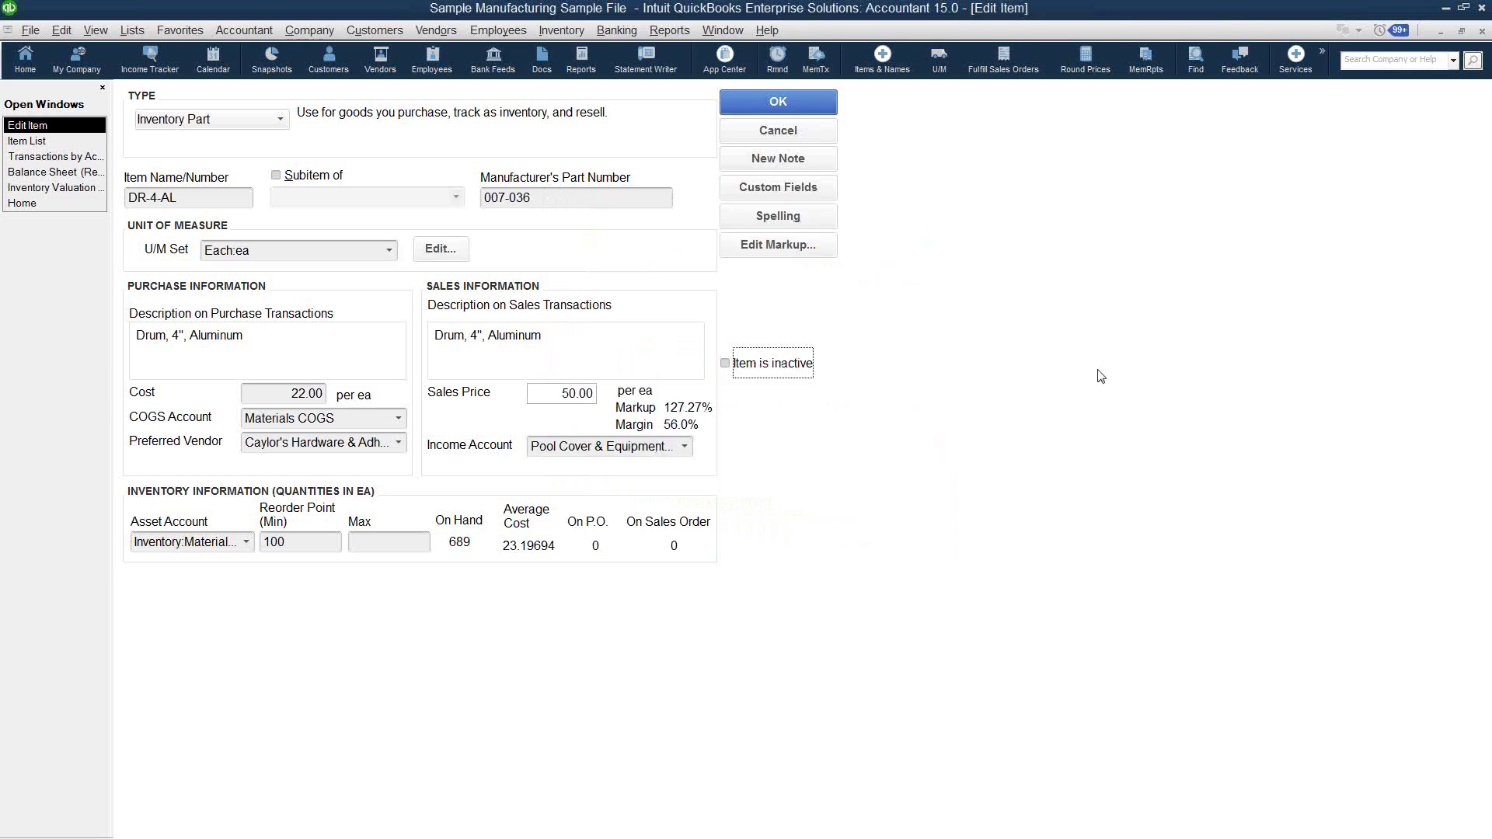
pyautogui.click(814, 140)
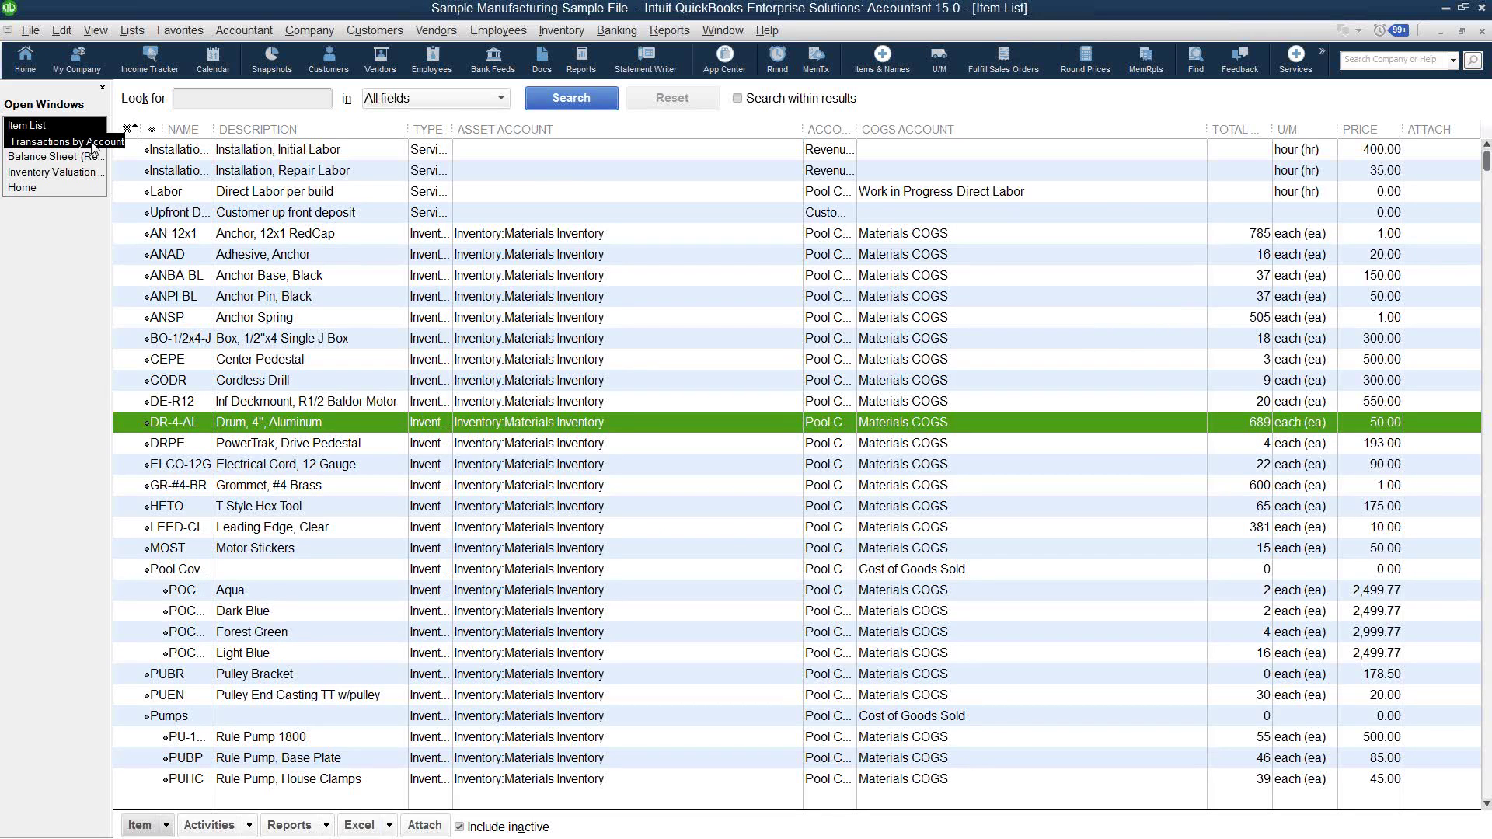
# Step: Return to the Transactions by Account report and close it without memorizing it
pyautogui.click(91, 143)
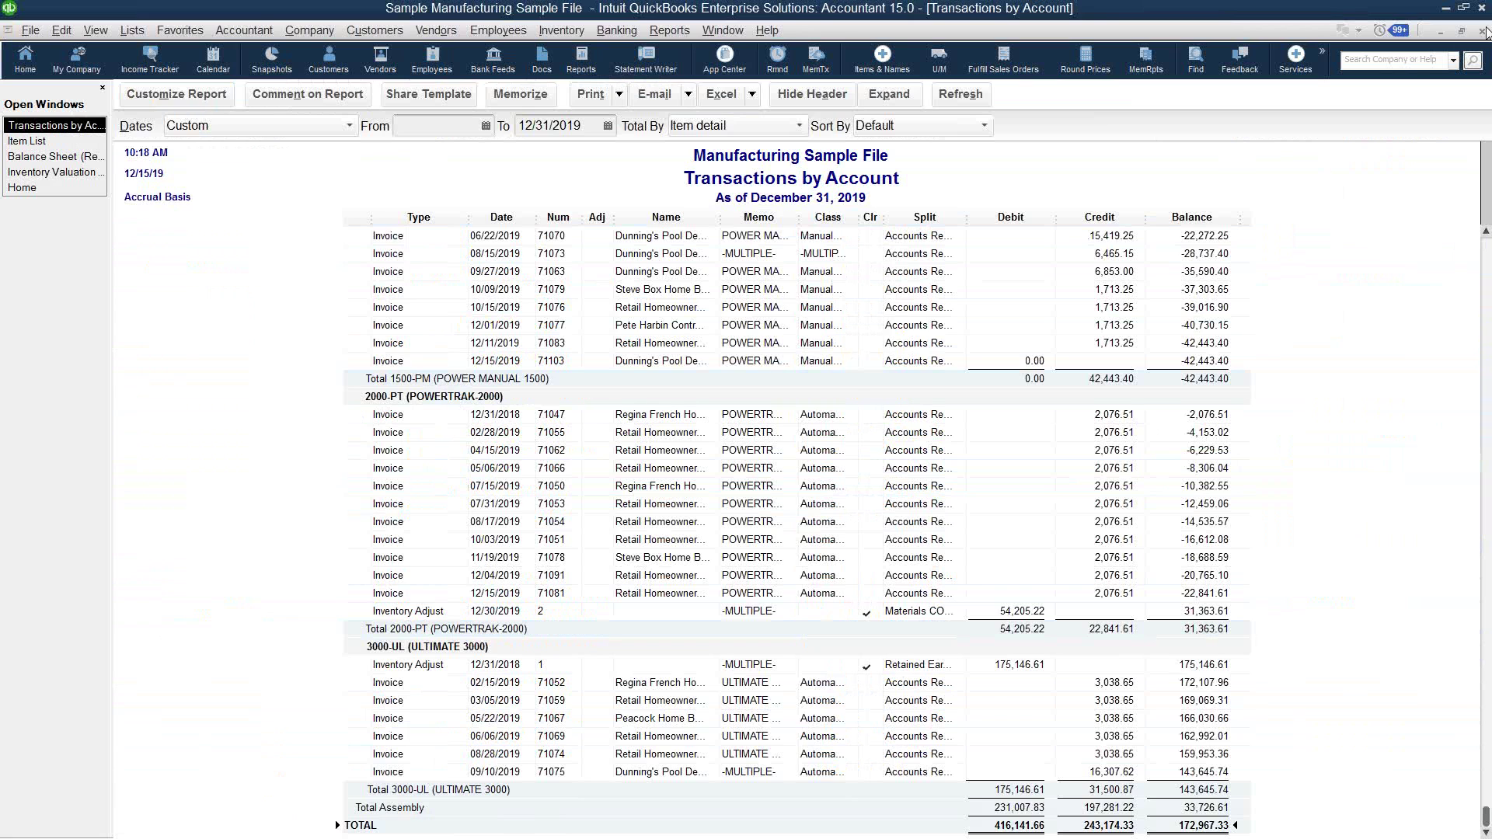
pyautogui.click(1484, 31)
pyautogui.click(800, 581)
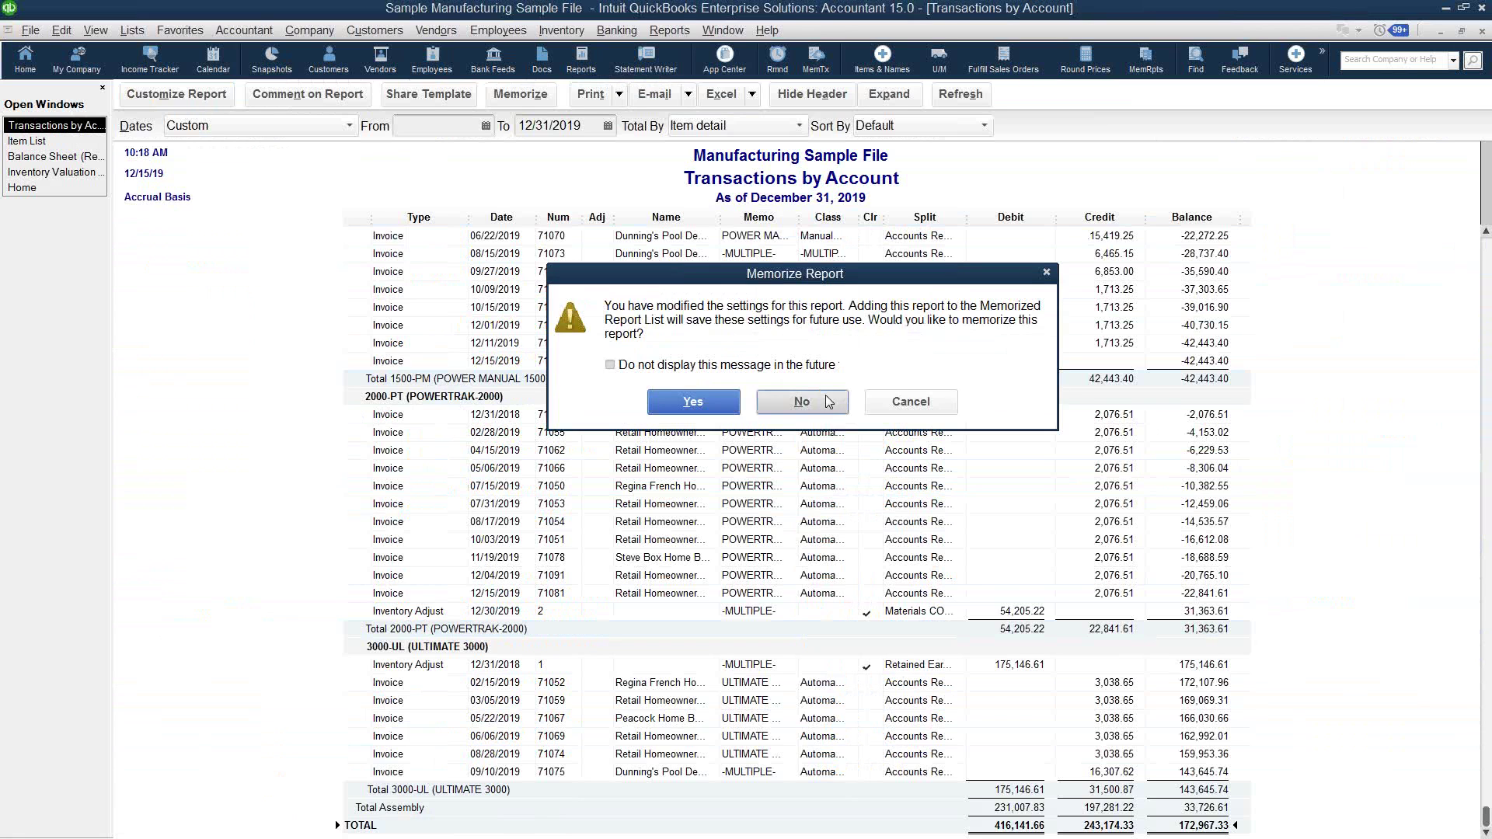
# Step: Drill into Total Inventory on the Balance Sheet and customize the transaction report with a blank start date and totals by item detail
pyautogui.click(60, 143)
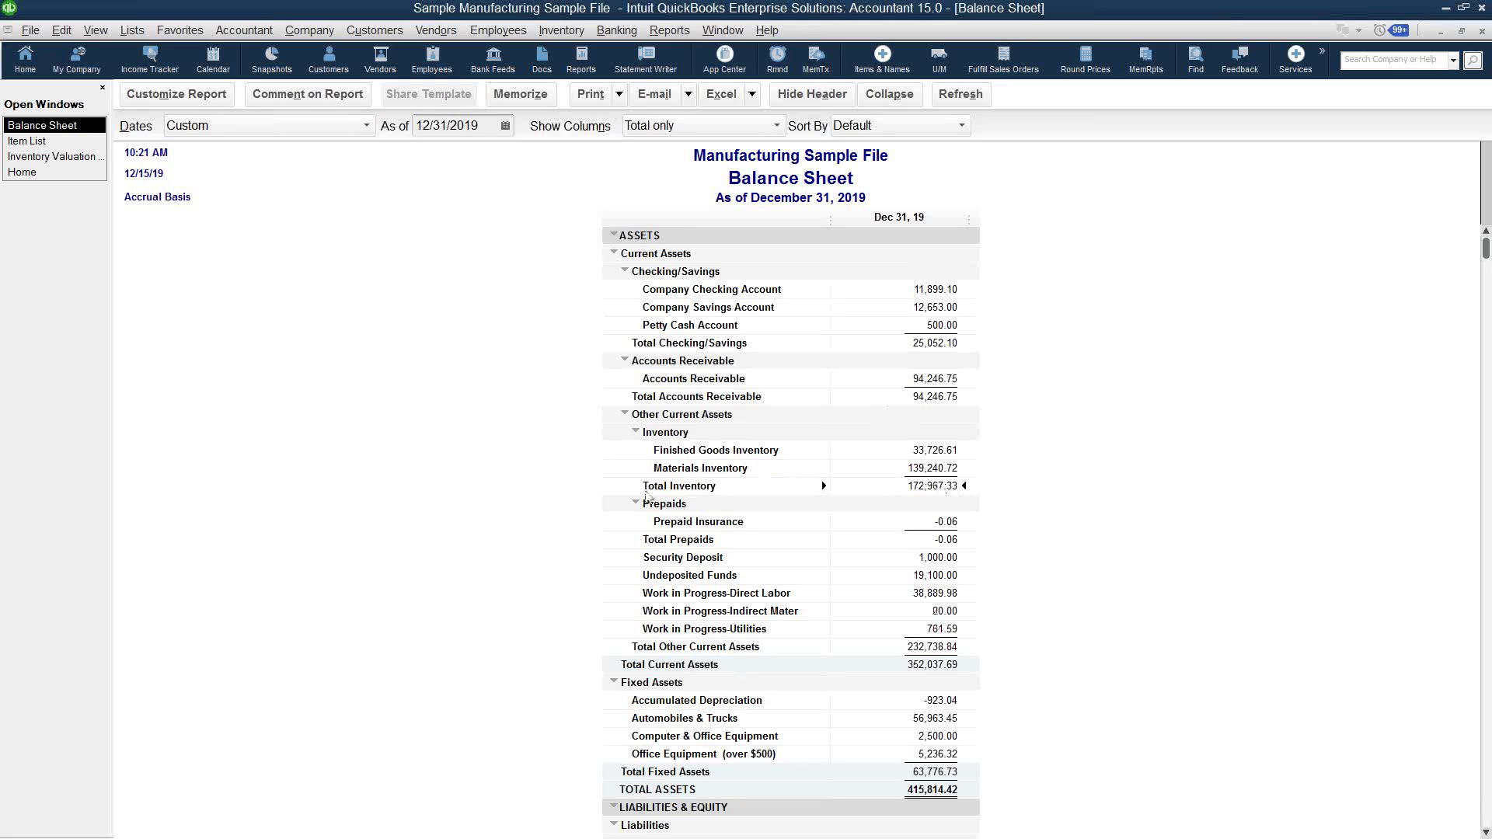
pyautogui.doubleClick(918, 486)
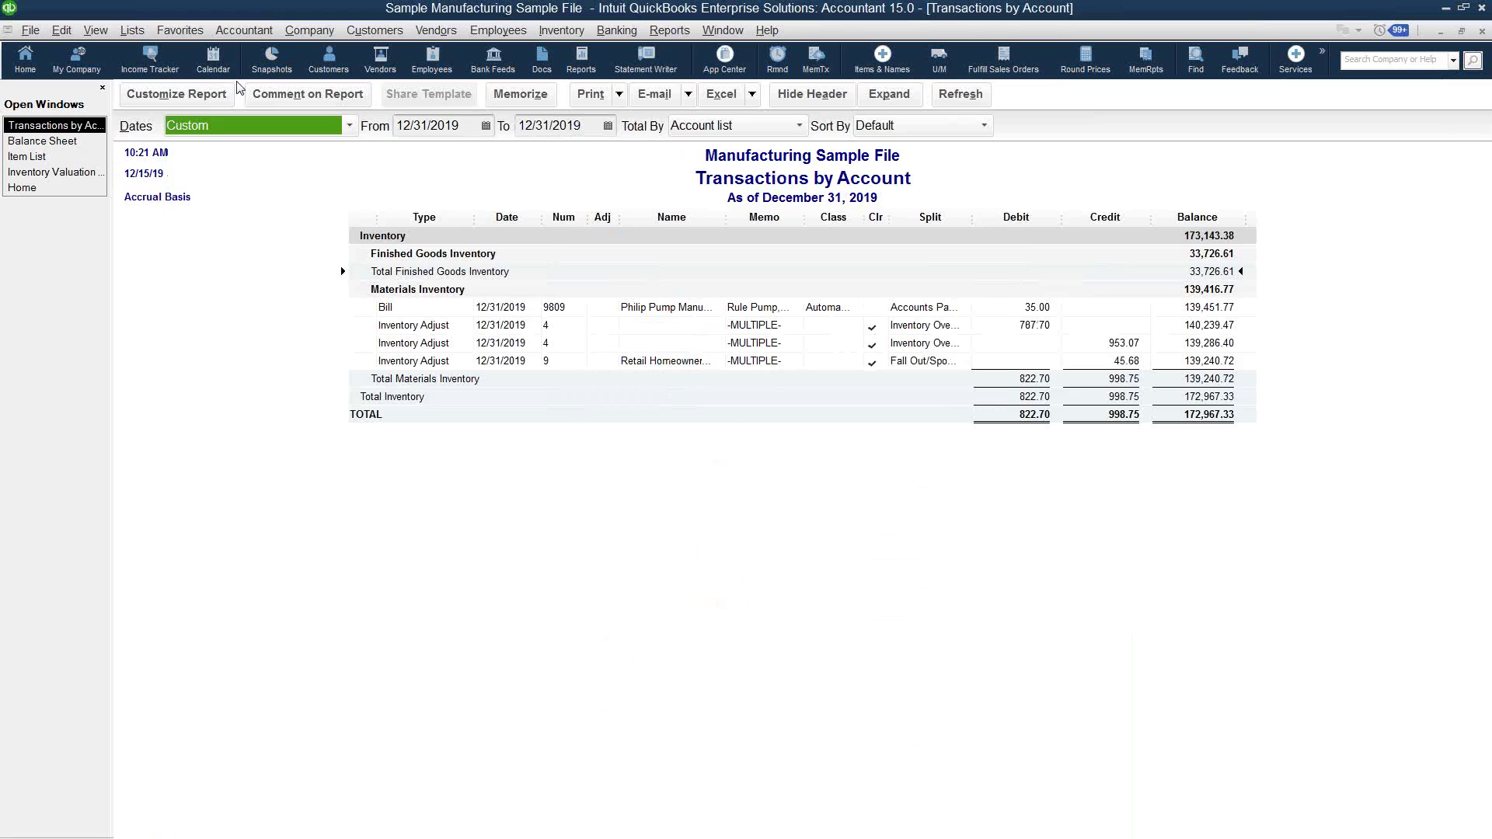
pyautogui.click(207, 97)
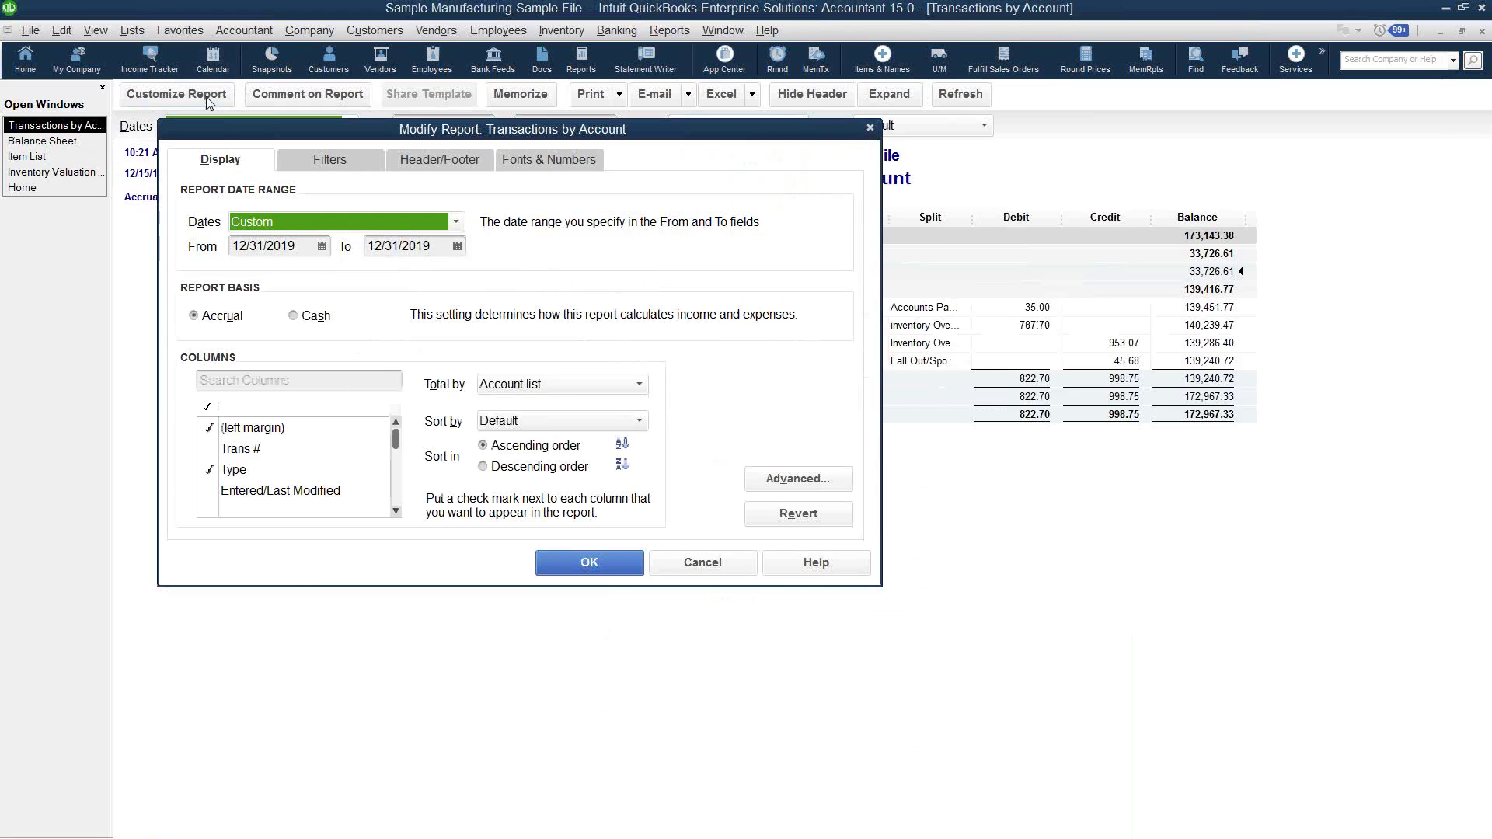
pyautogui.press('Tab')
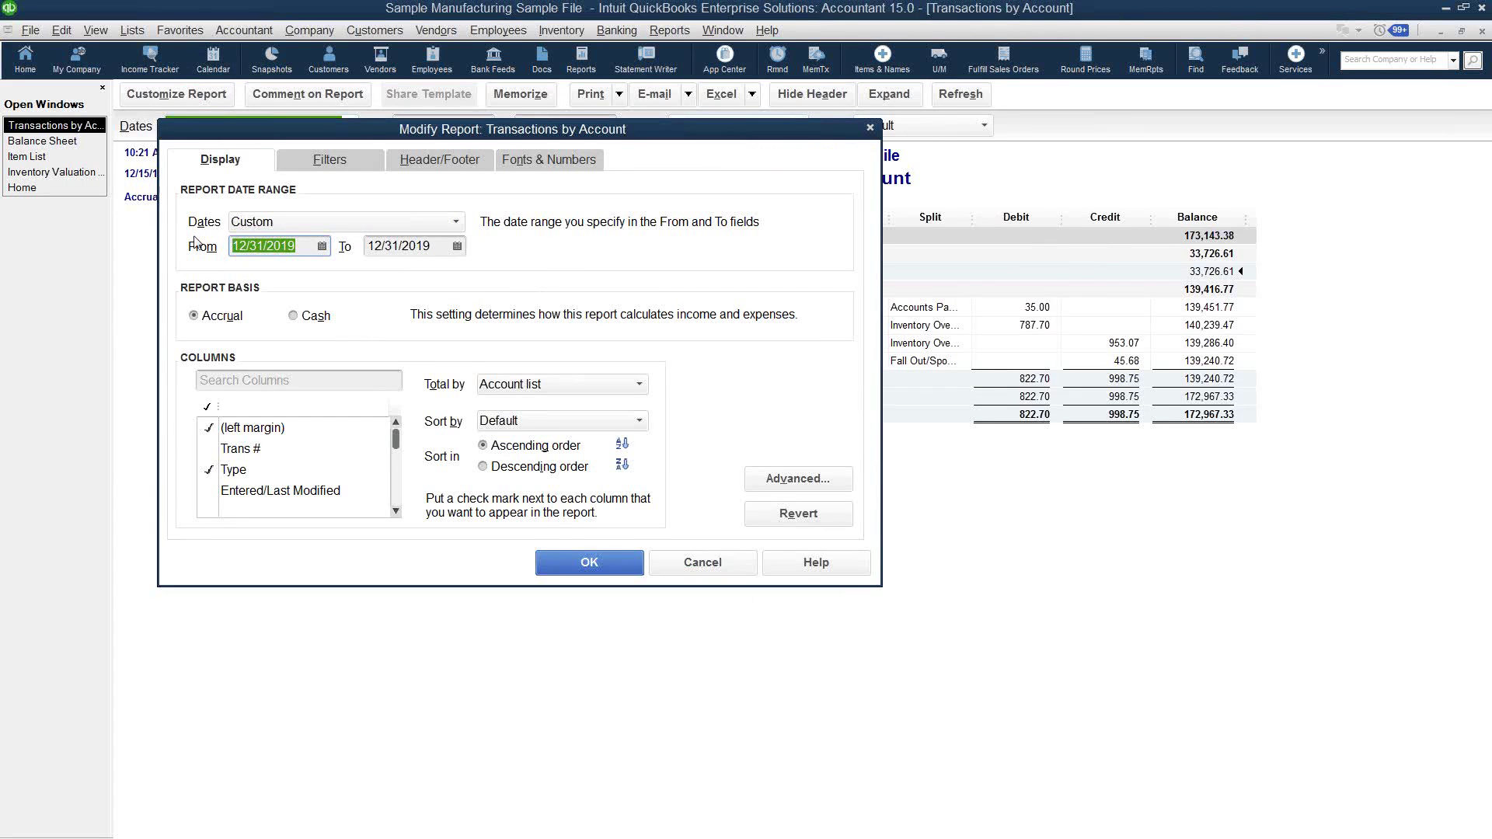
pyautogui.press('Delete')
pyautogui.press('Tab')
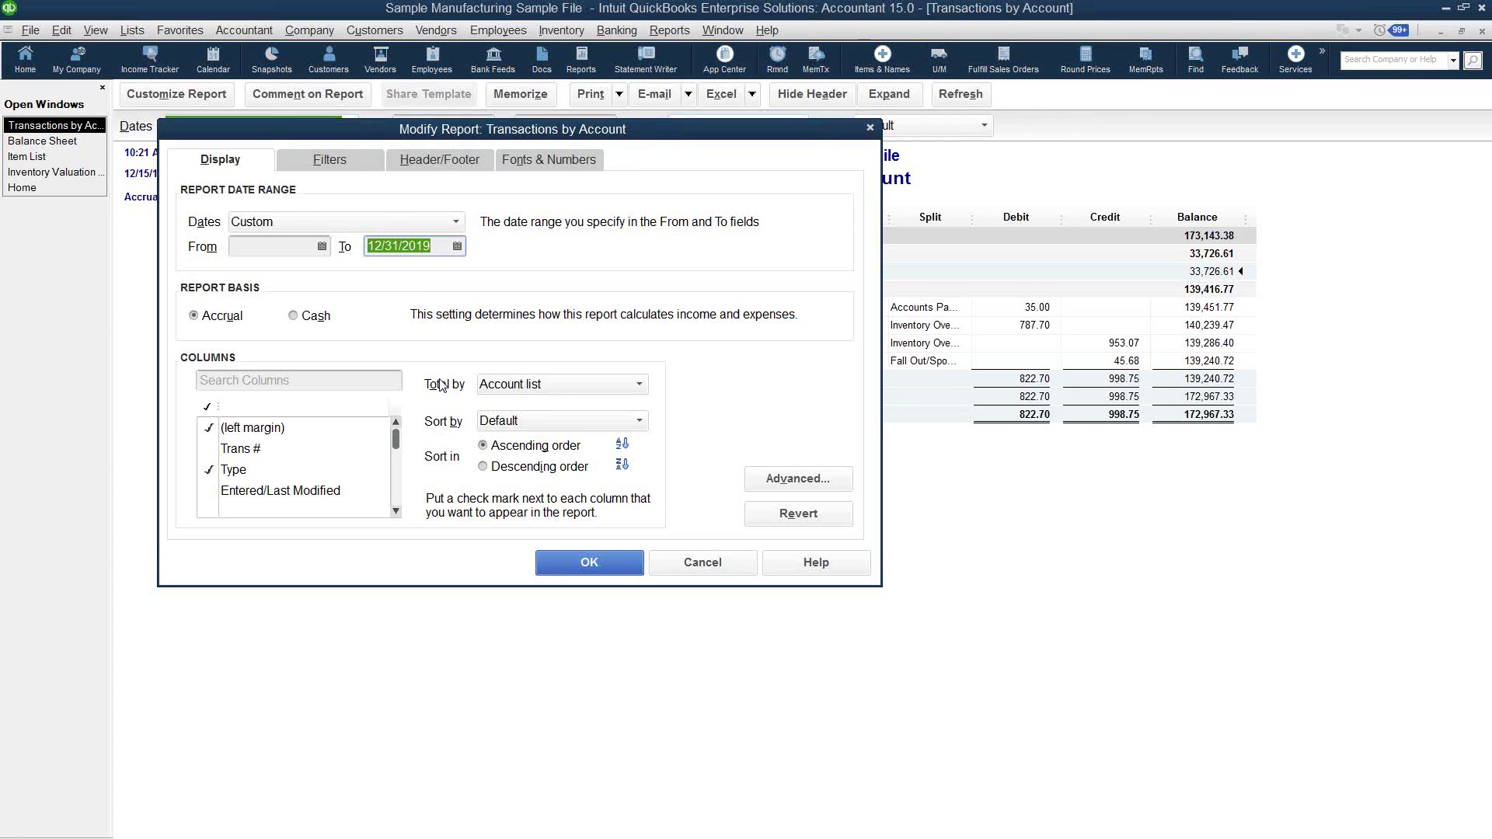
pyautogui.click(641, 387)
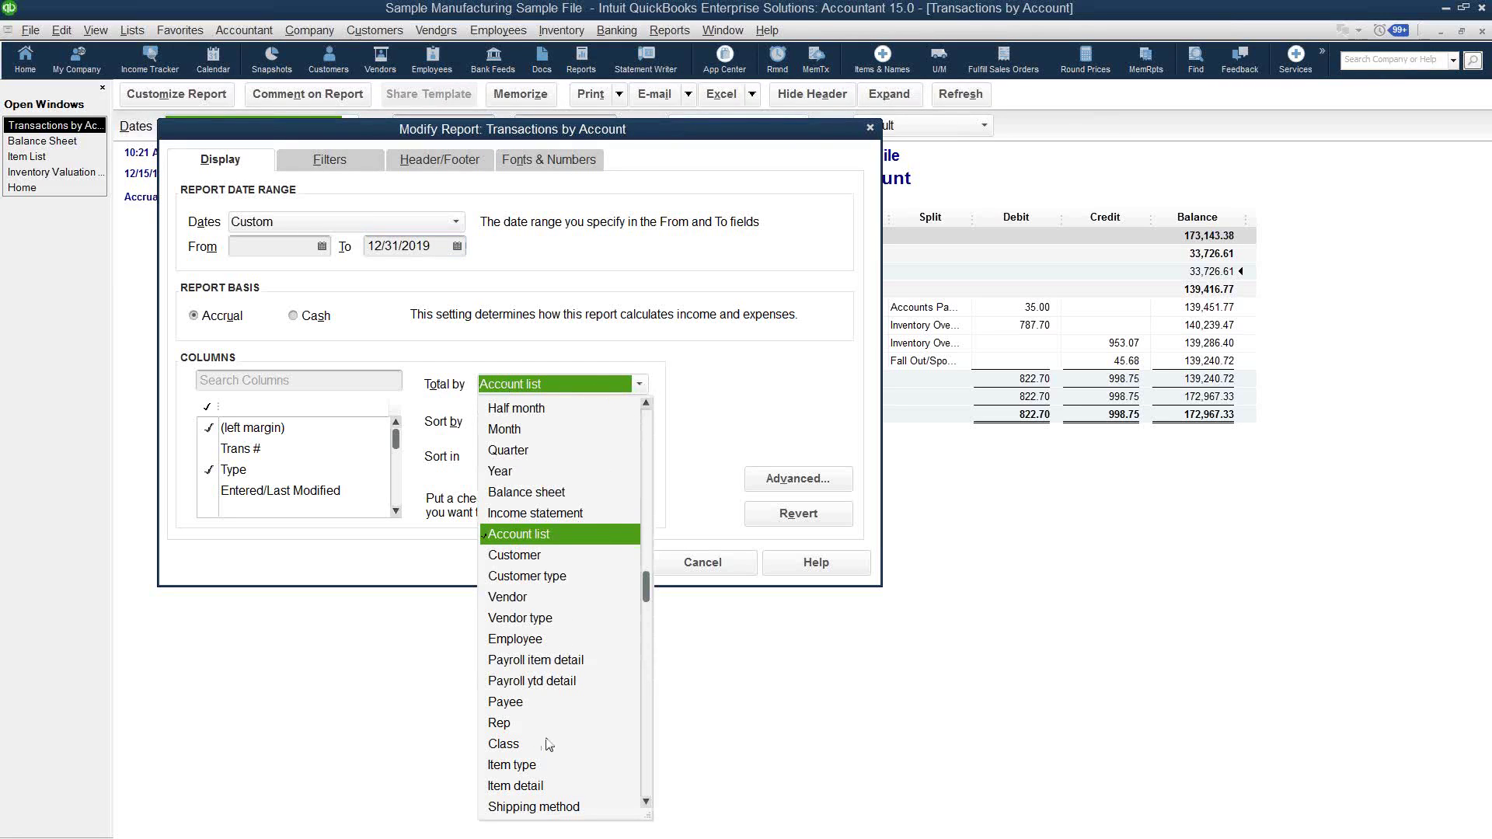
pyautogui.click(503, 789)
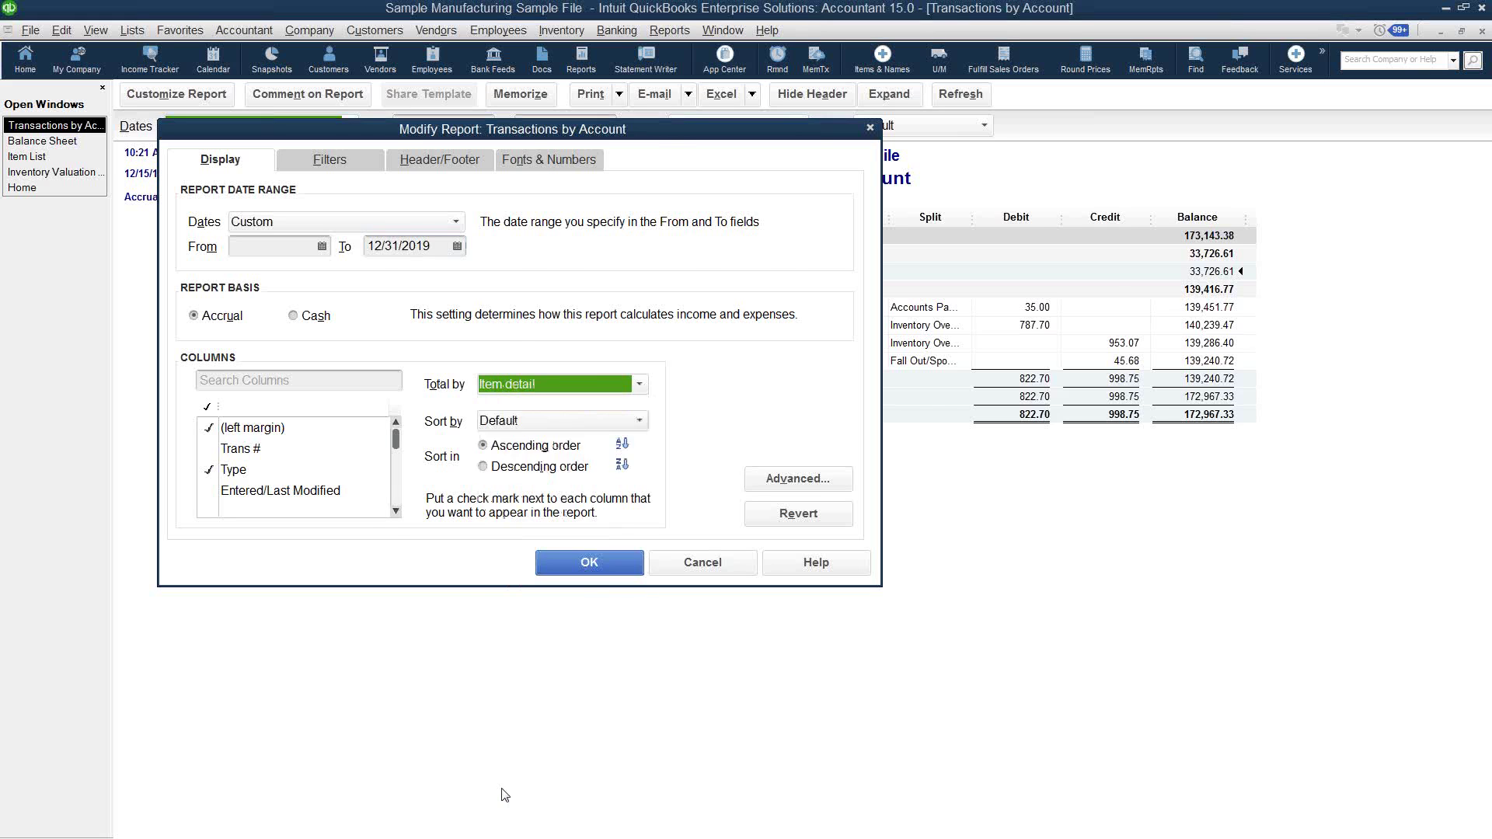
pyautogui.click(579, 566)
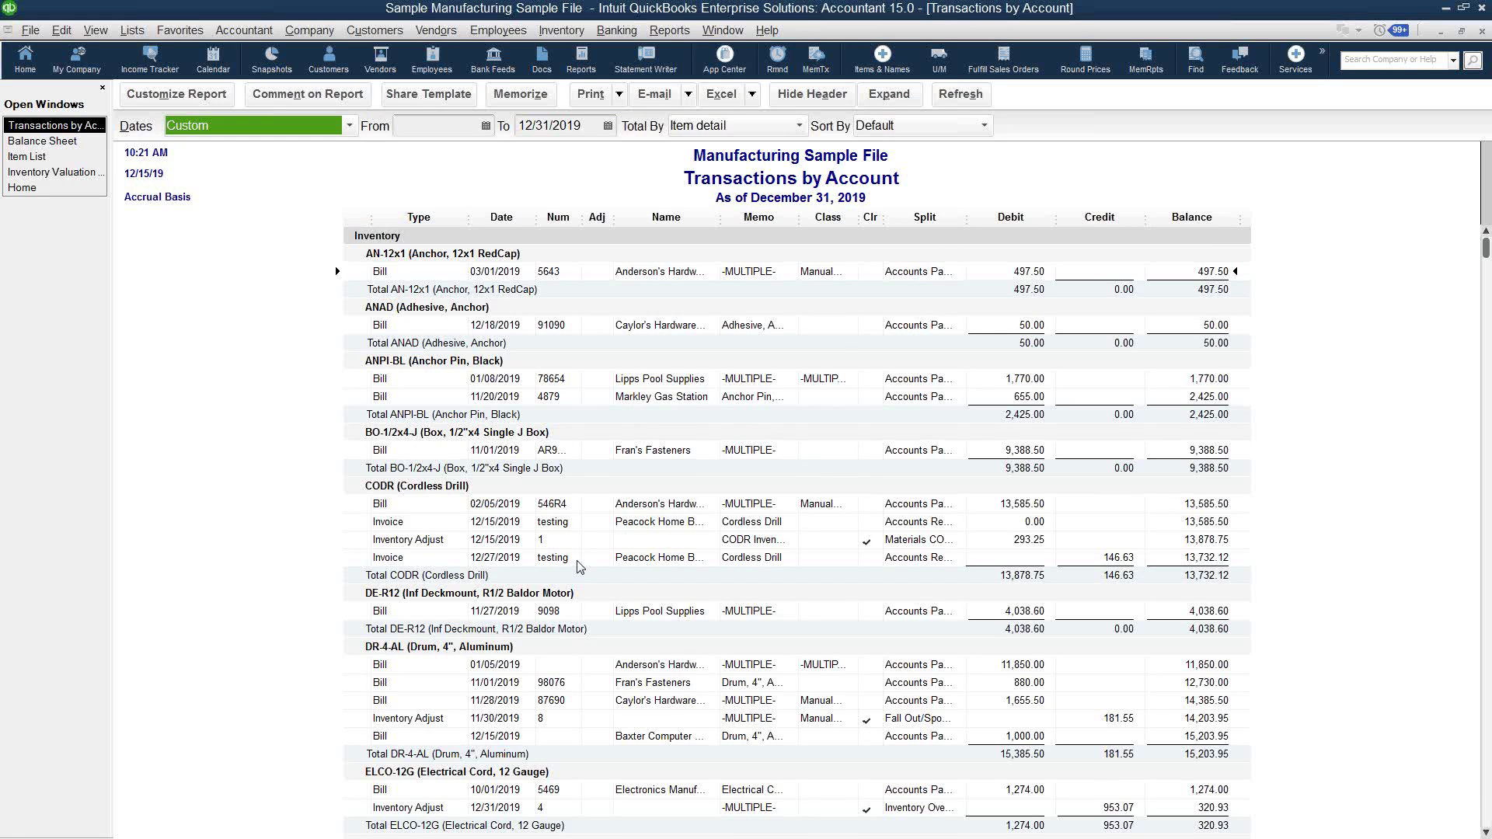
# Step: Review the item-by-item inventory transactions down to the grand total and bring up the Inventory Valuation Summary for comparison
pyautogui.scroll(-20, 775, 352)
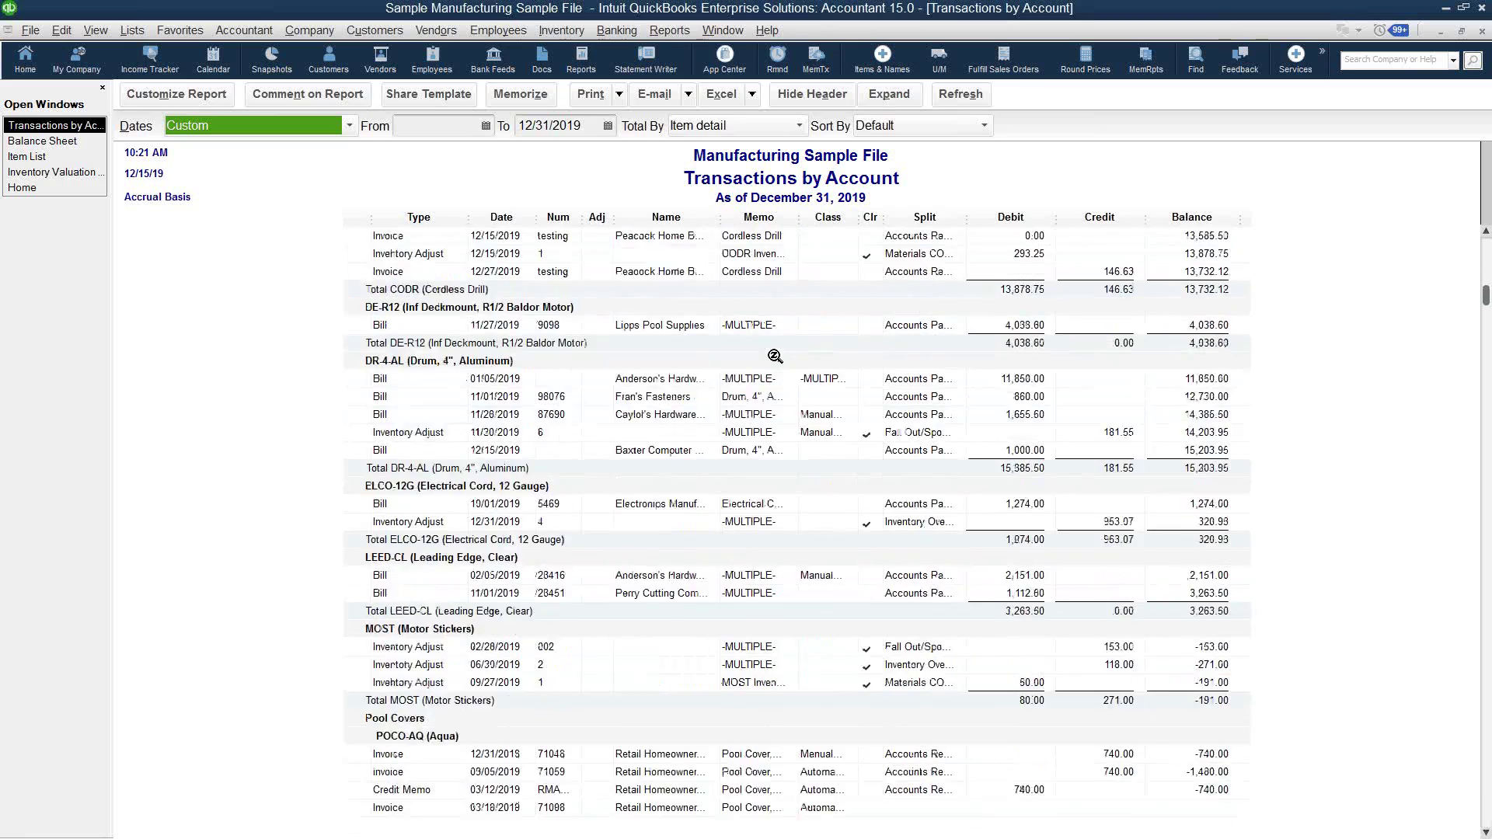
pyautogui.scroll(-20, 757, 458)
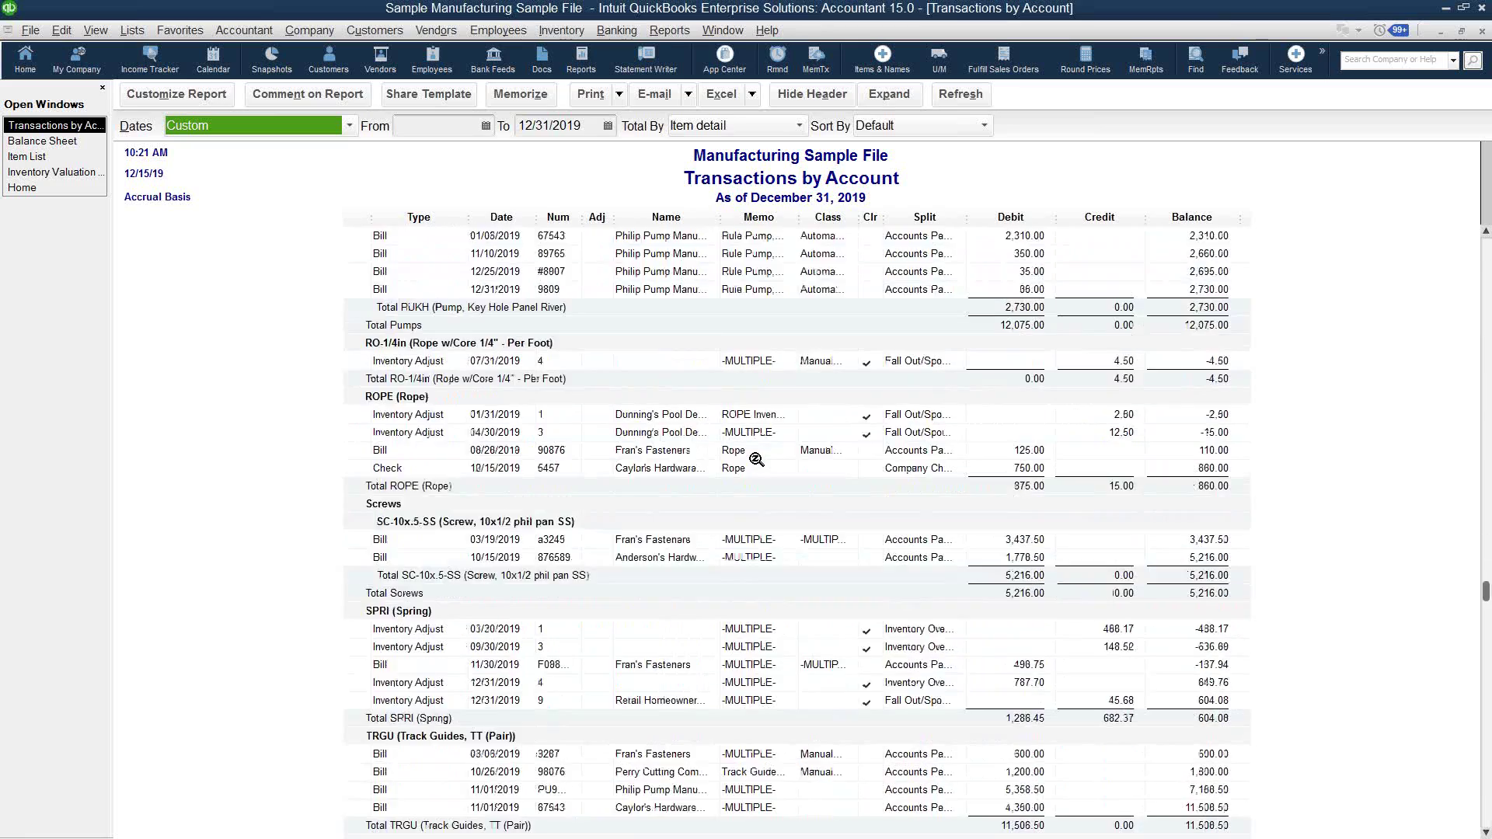
pyautogui.scroll(-2, 757, 459)
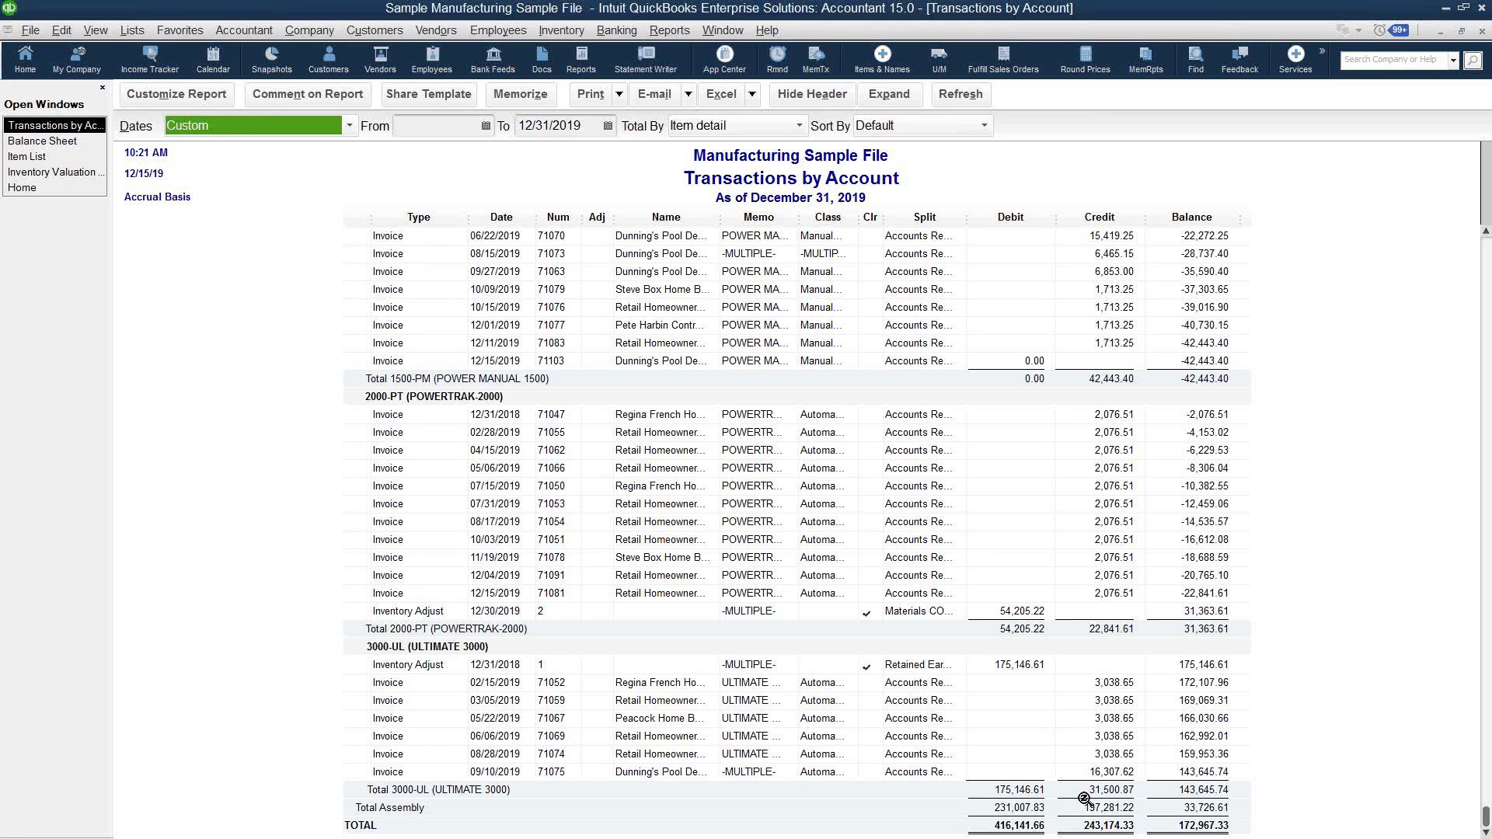
pyautogui.click(71, 173)
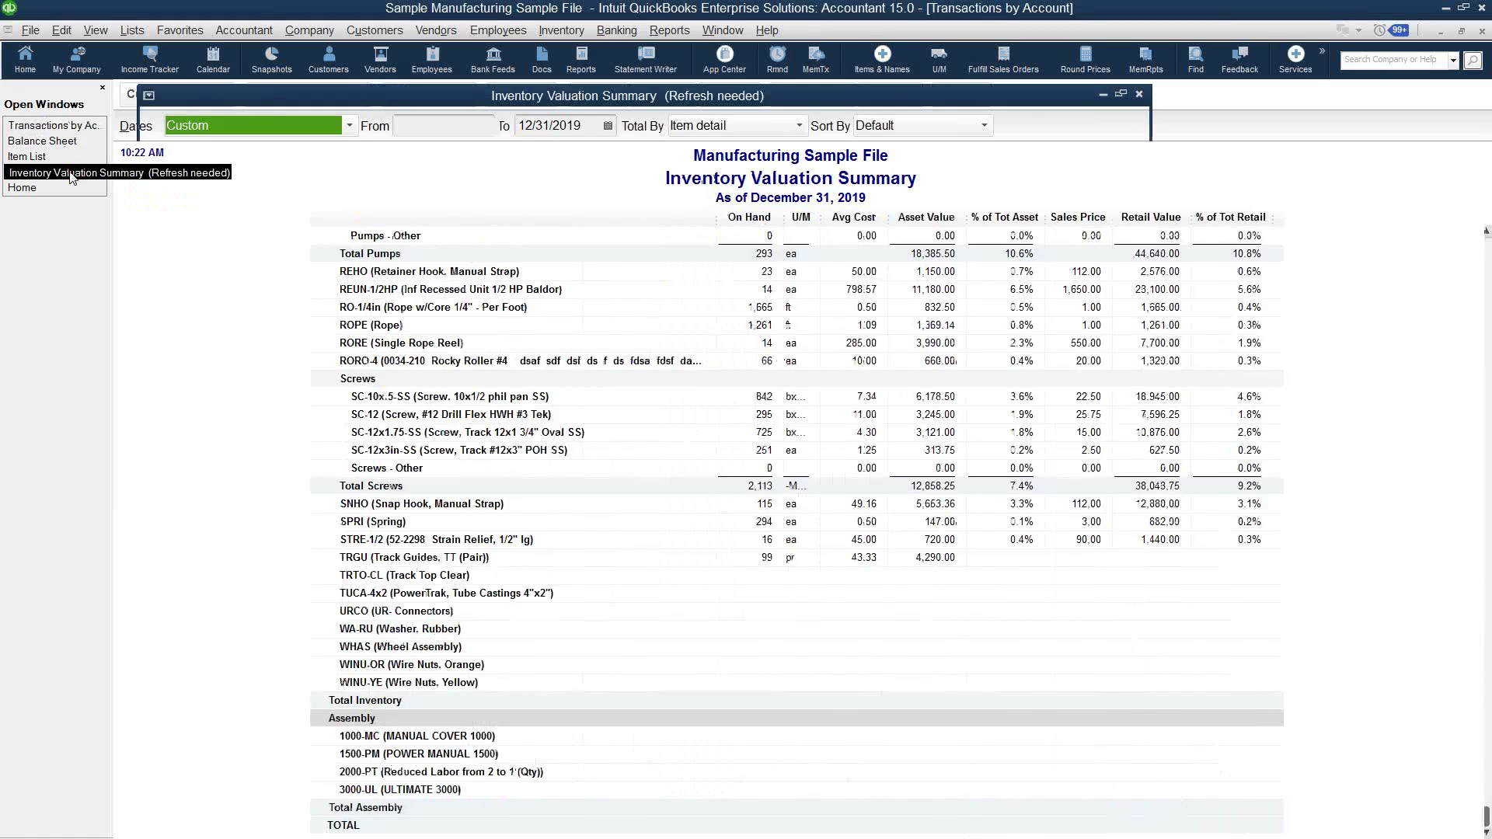